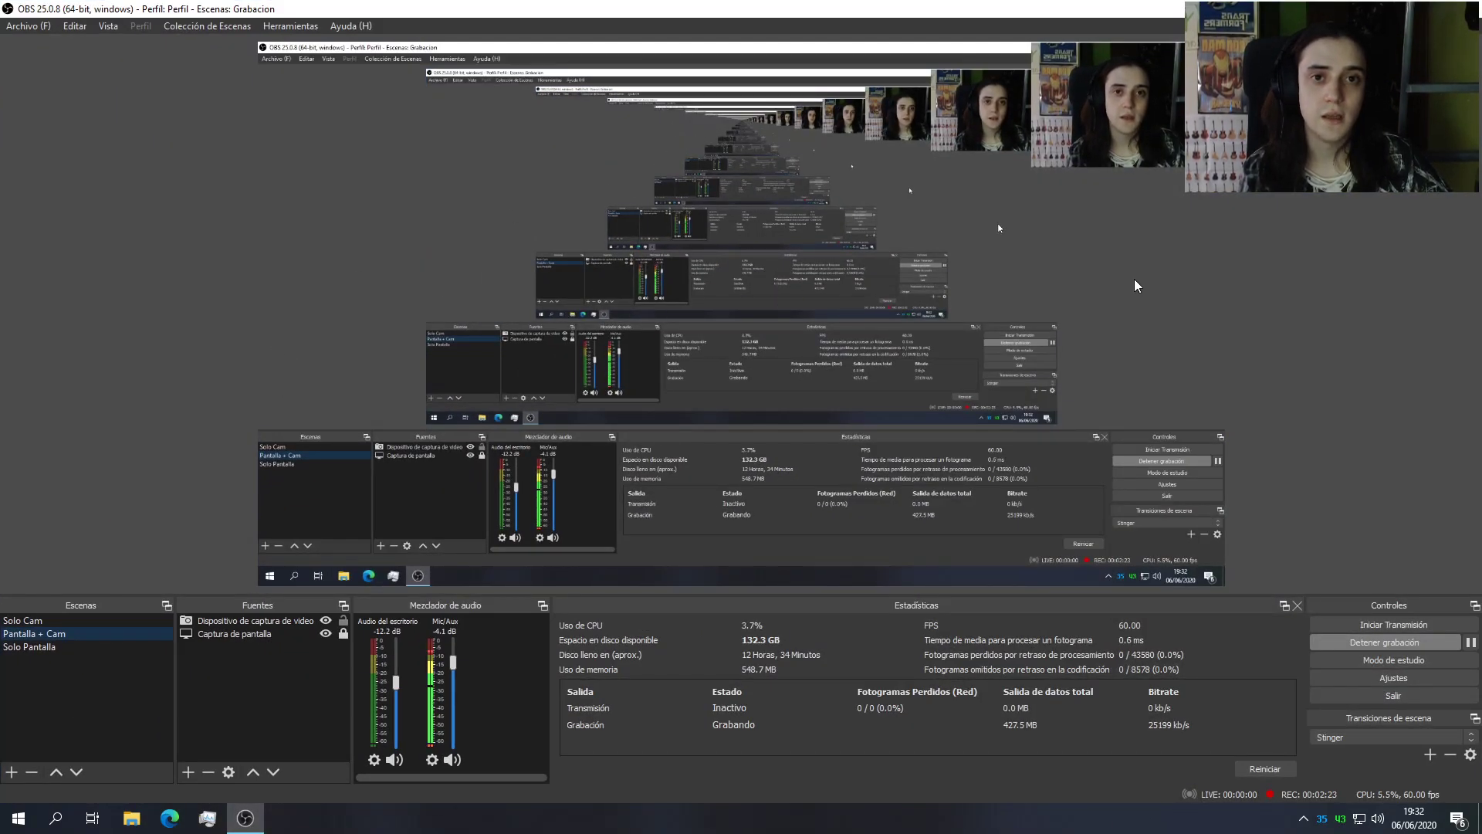
Step: Switch to the Edge browser window and search the web for lioranboard
{"action": "key", "text": "super+d"}
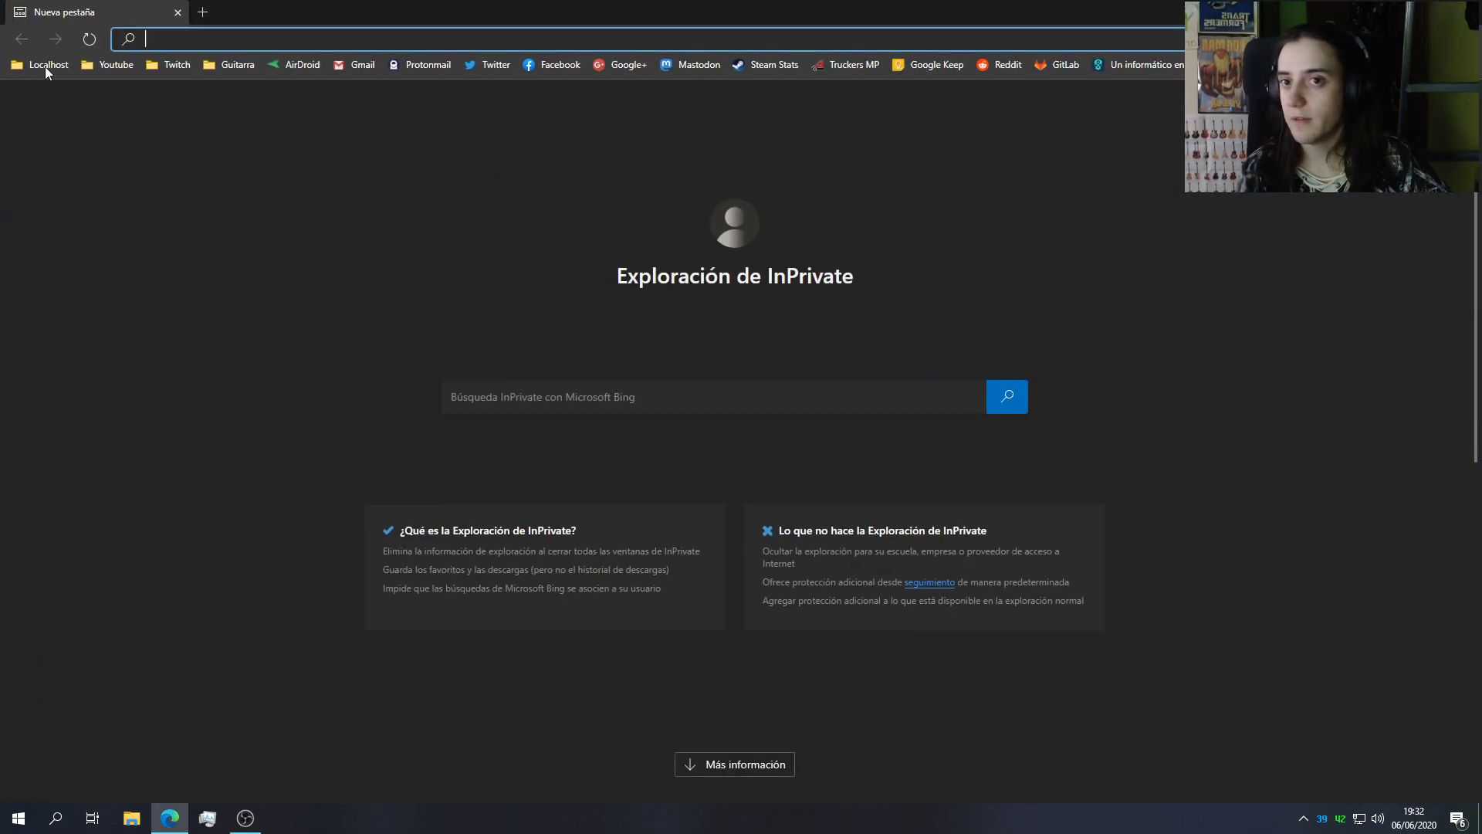
{"action": "key", "text": "super+d"}
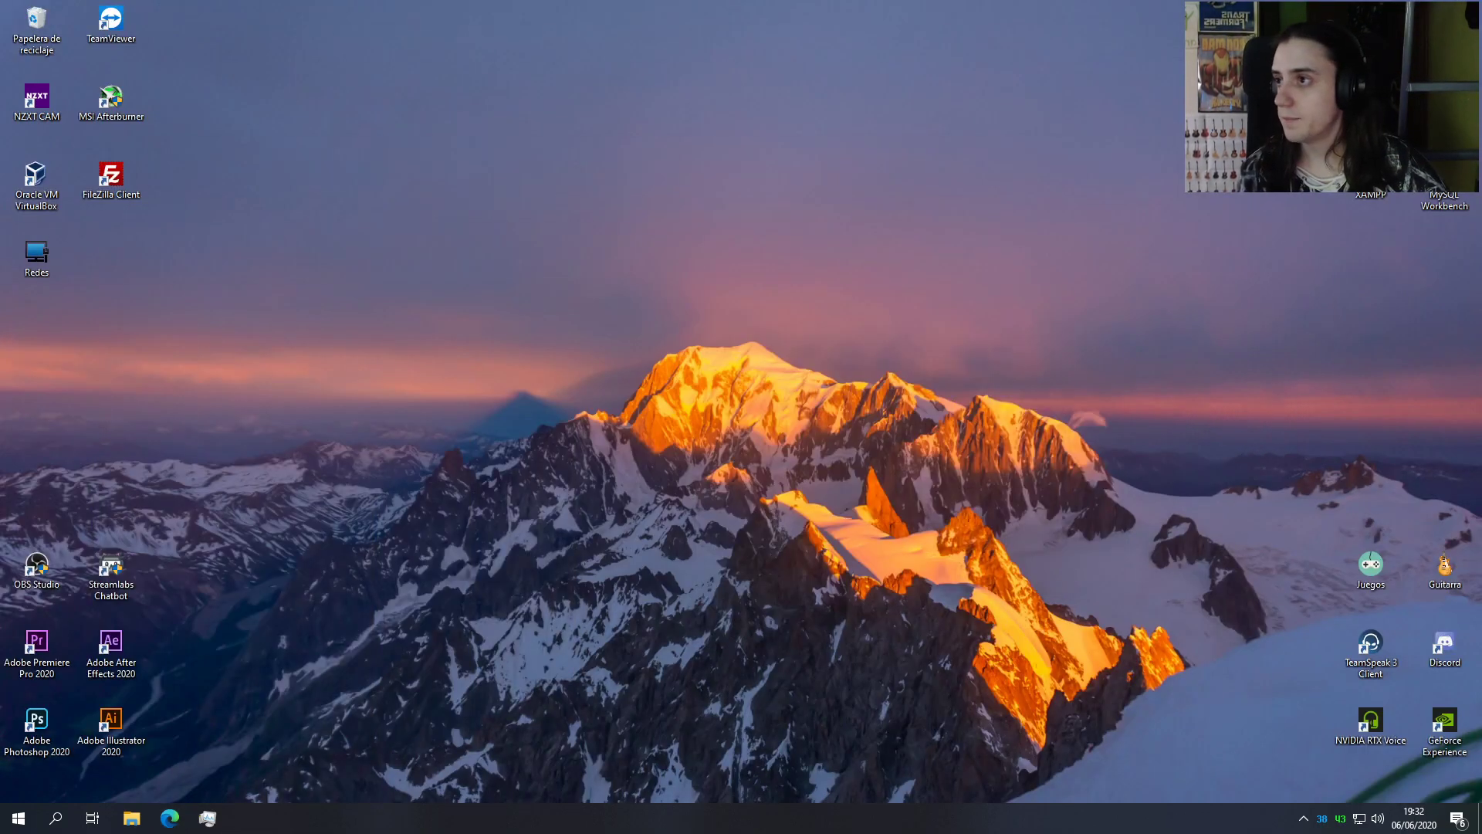
{"action": "key", "text": "super+d"}
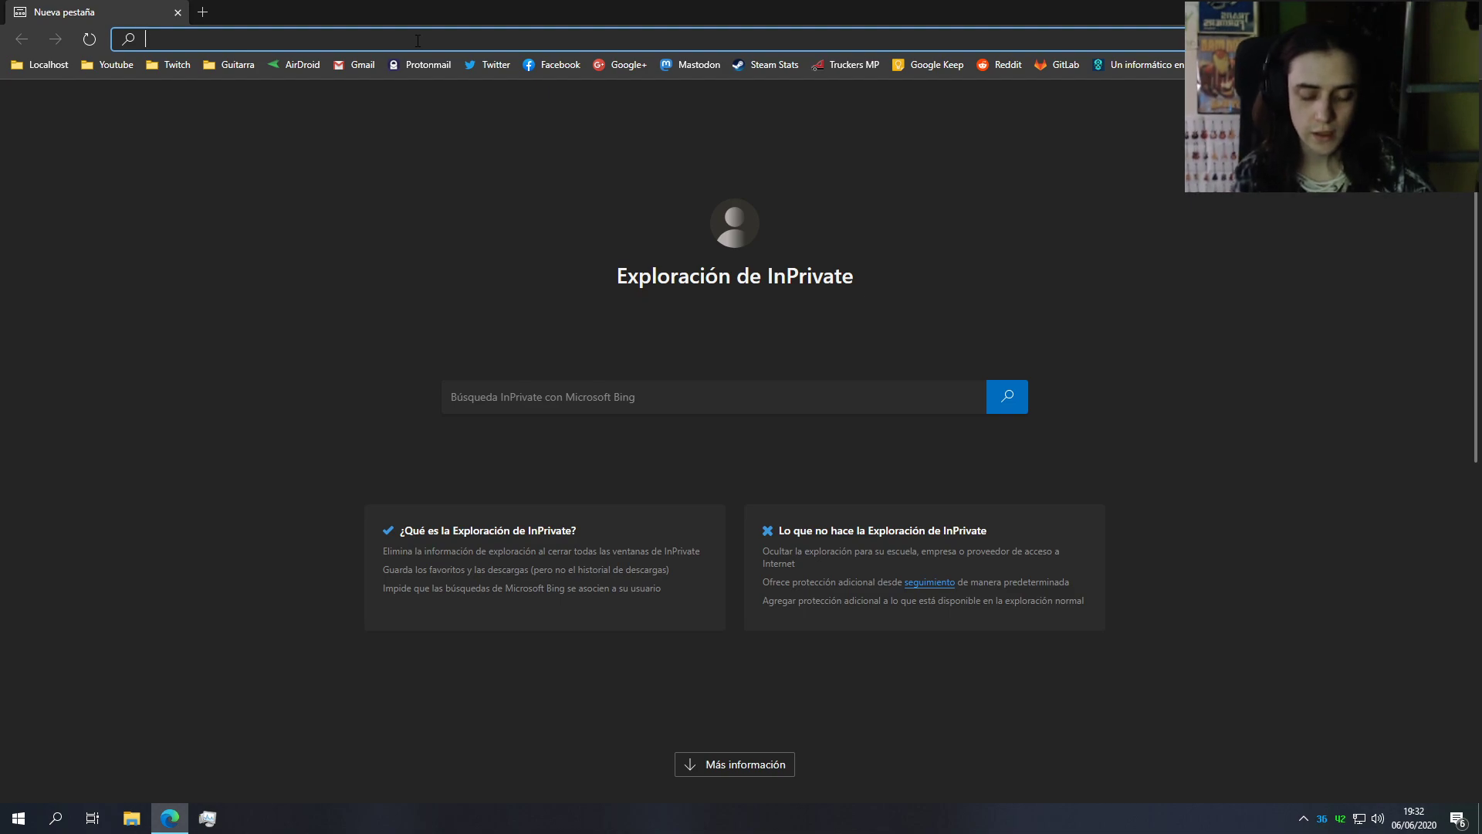
{"action": "type", "text": "lioranboard"}
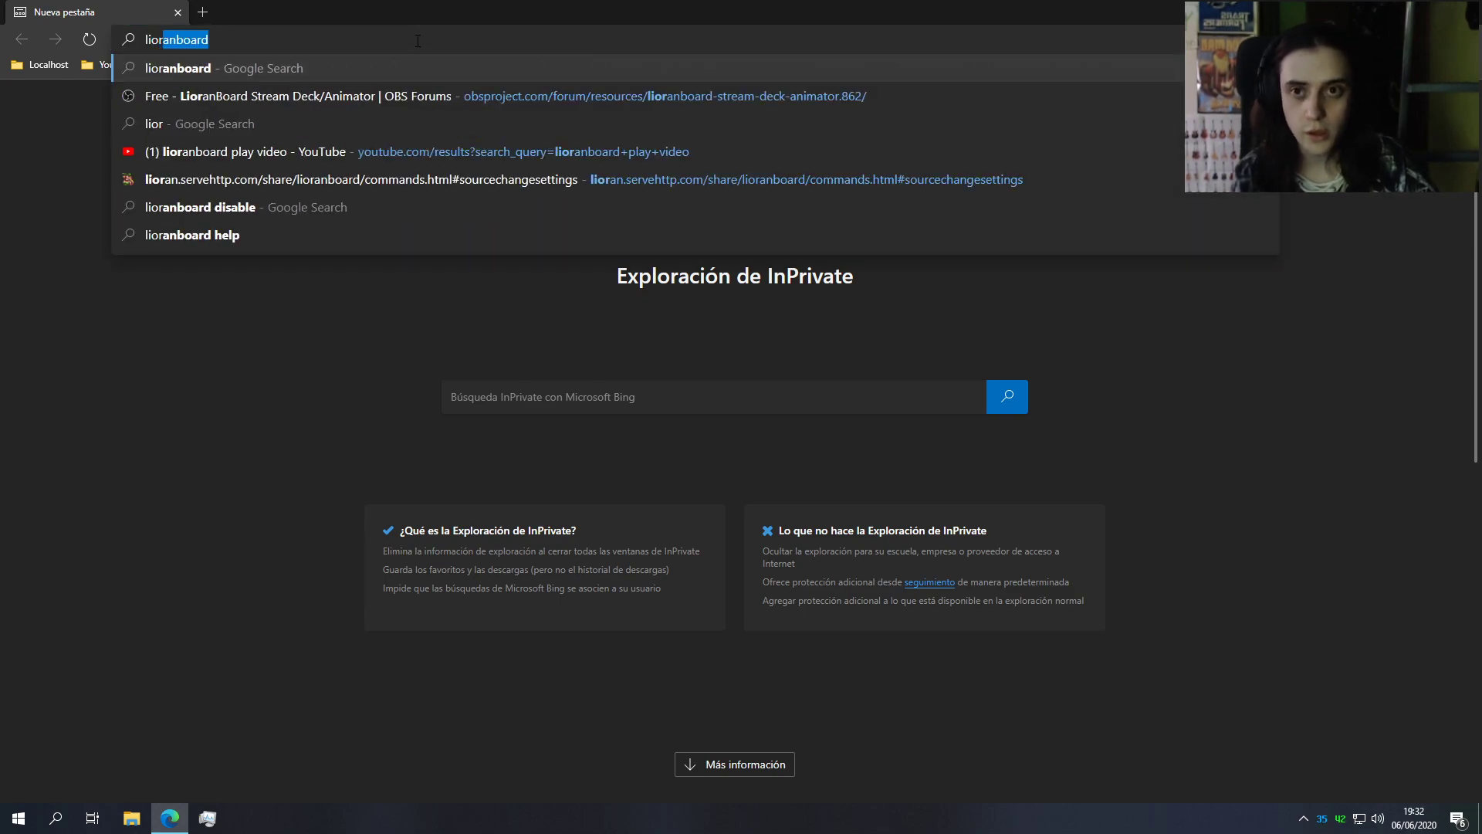
{"action": "key", "text": "Return"}
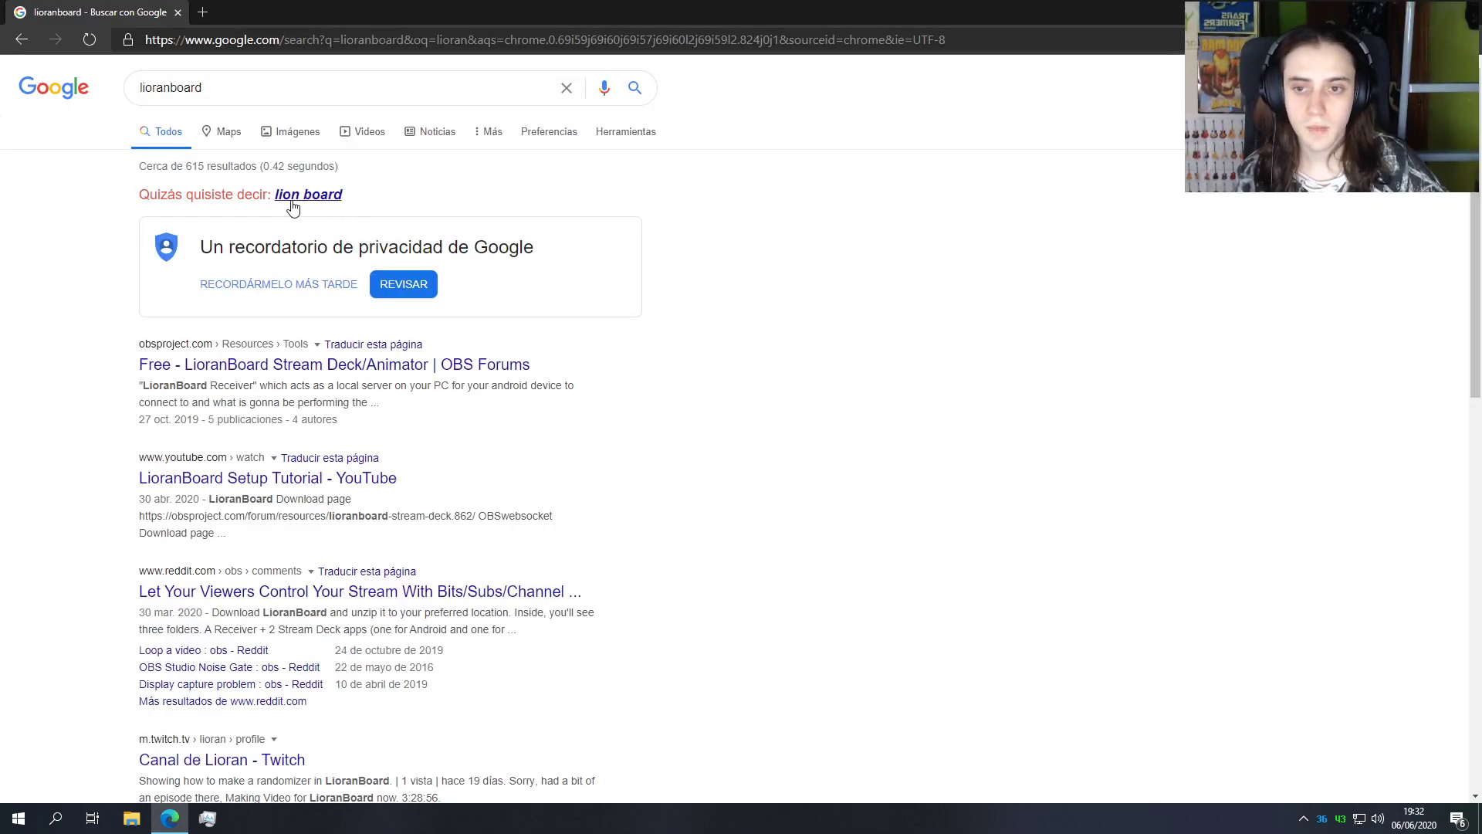
Step: Open the LioranBoard Stream Deck/Animator page on OBS Forums from the search results and download lioranboard.zip
{"action": "double_click", "coordinate": [231, 88]}
{"action": "left_click", "coordinate": [102, 160]}
{"action": "left_click", "coordinate": [203, 370]}
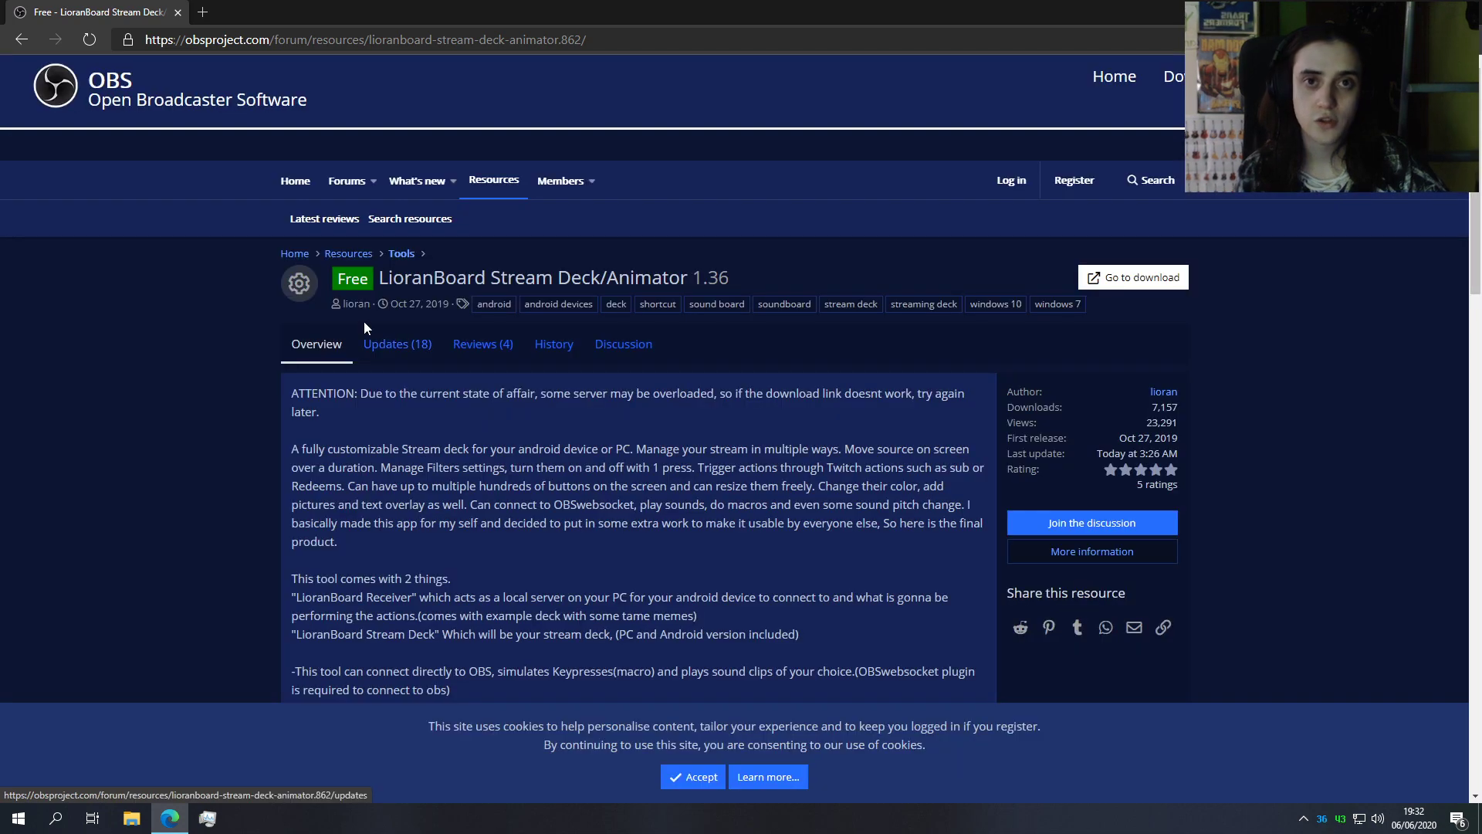
{"action": "left_click", "coordinate": [1132, 280]}
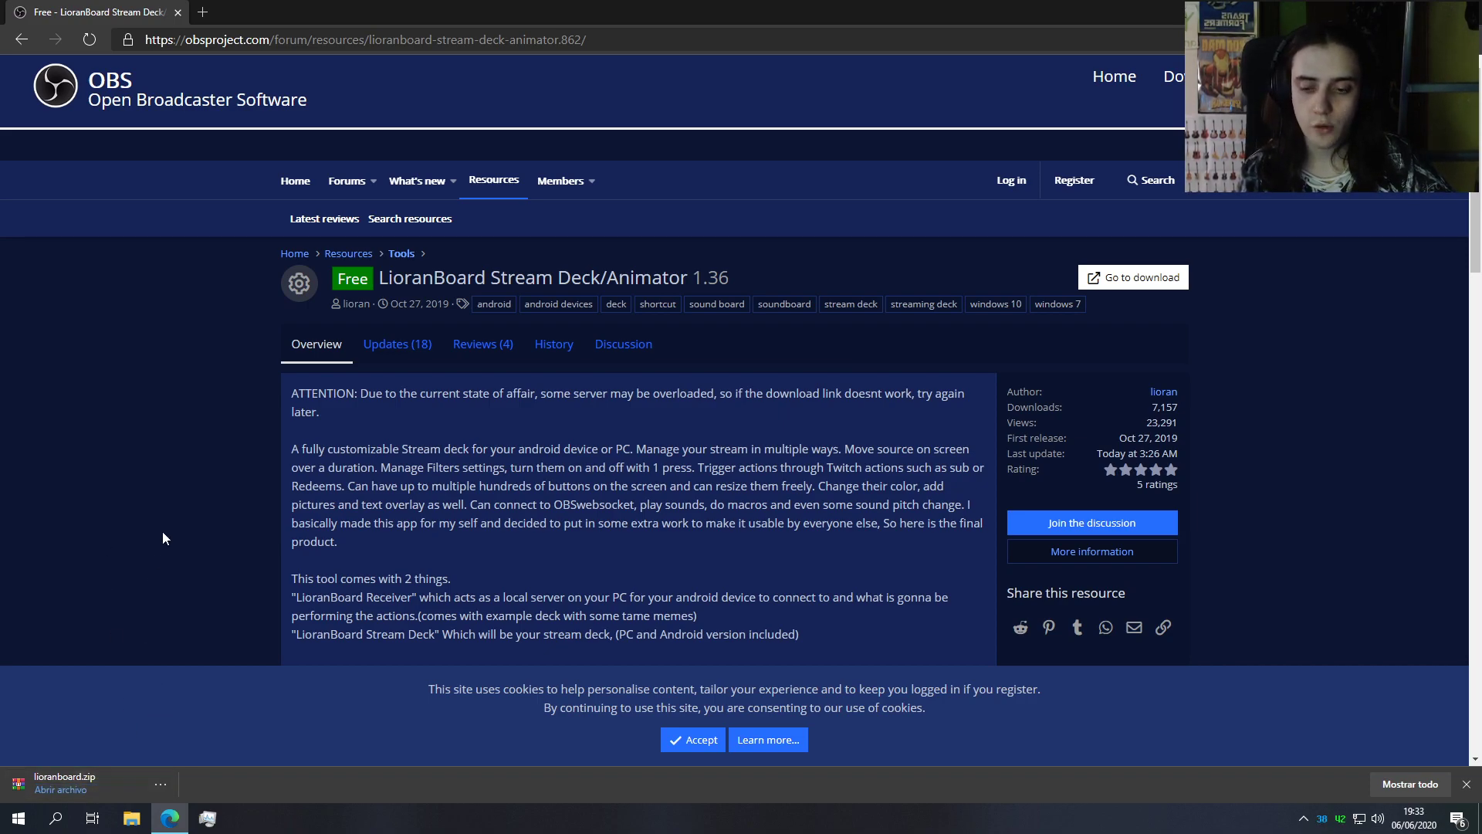
Step: Replace the current page with a new tab, search for obs websocket, and open its OBS Forums resource page
{"action": "left_click", "coordinate": [195, 14]}
{"action": "left_click", "coordinate": [179, 12]}
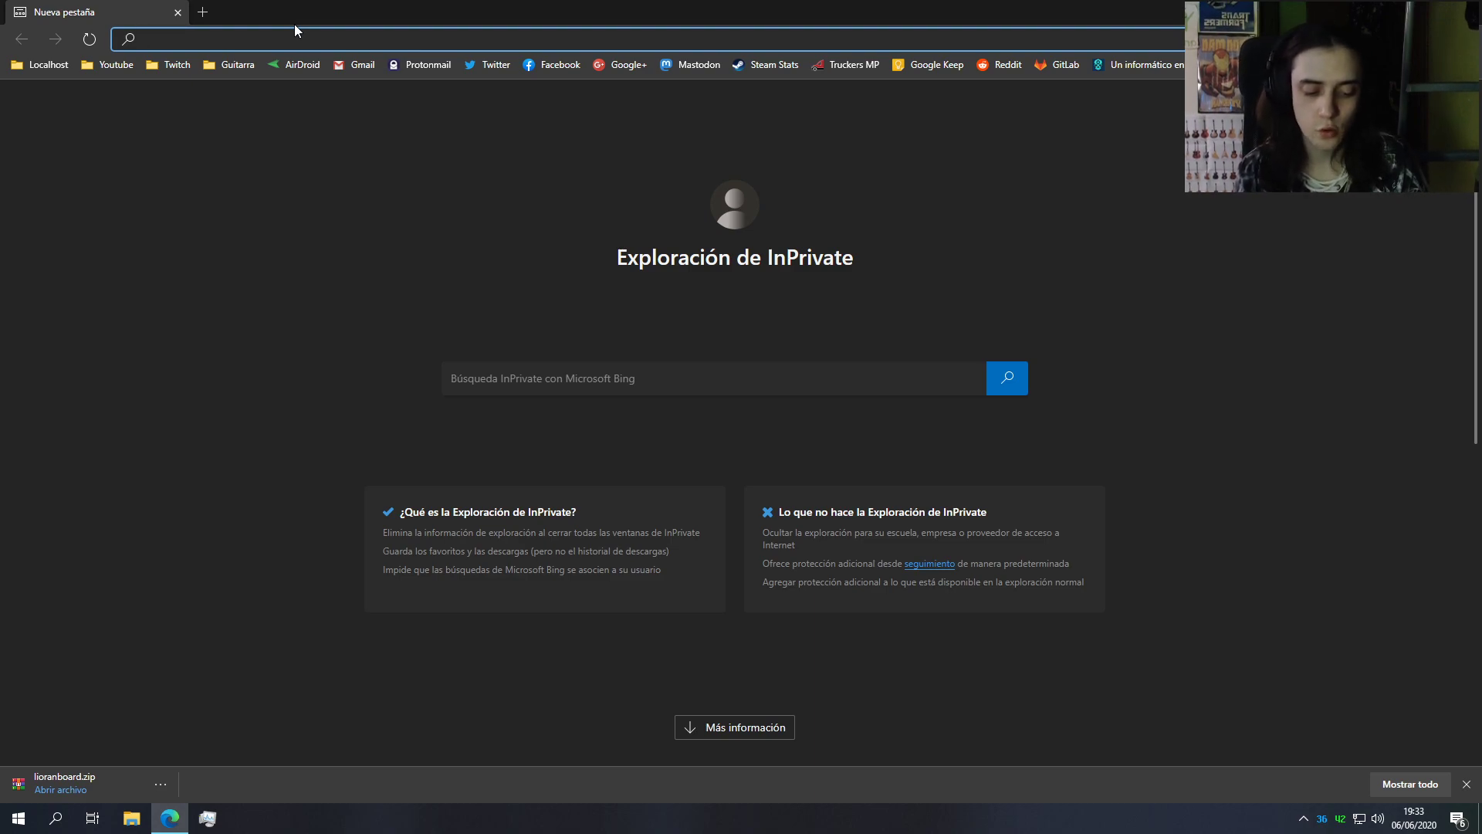
{"action": "type", "text": "obs"}
{"action": "key", "text": "Return"}
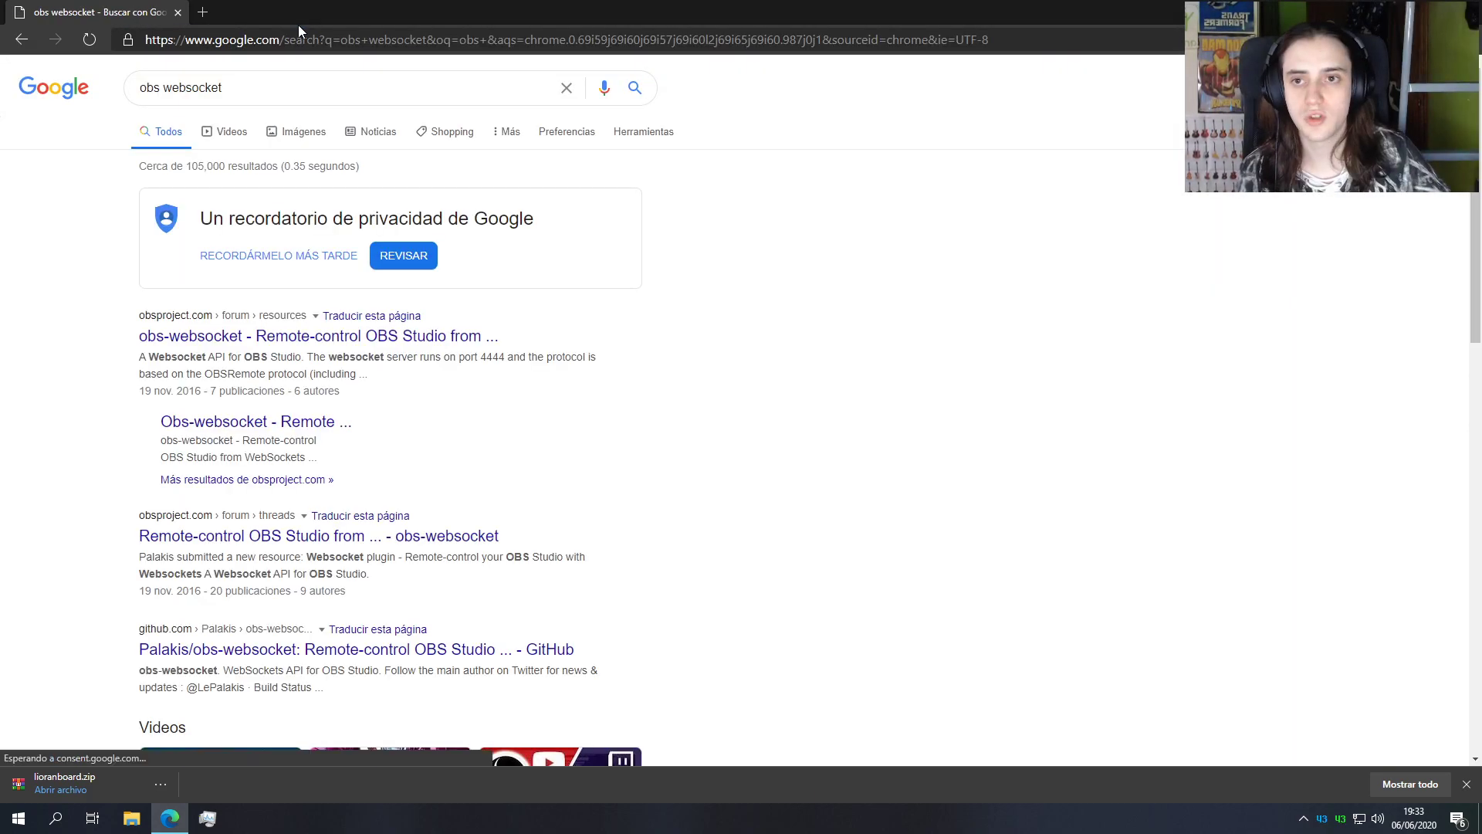
{"action": "left_click", "coordinate": [249, 340]}
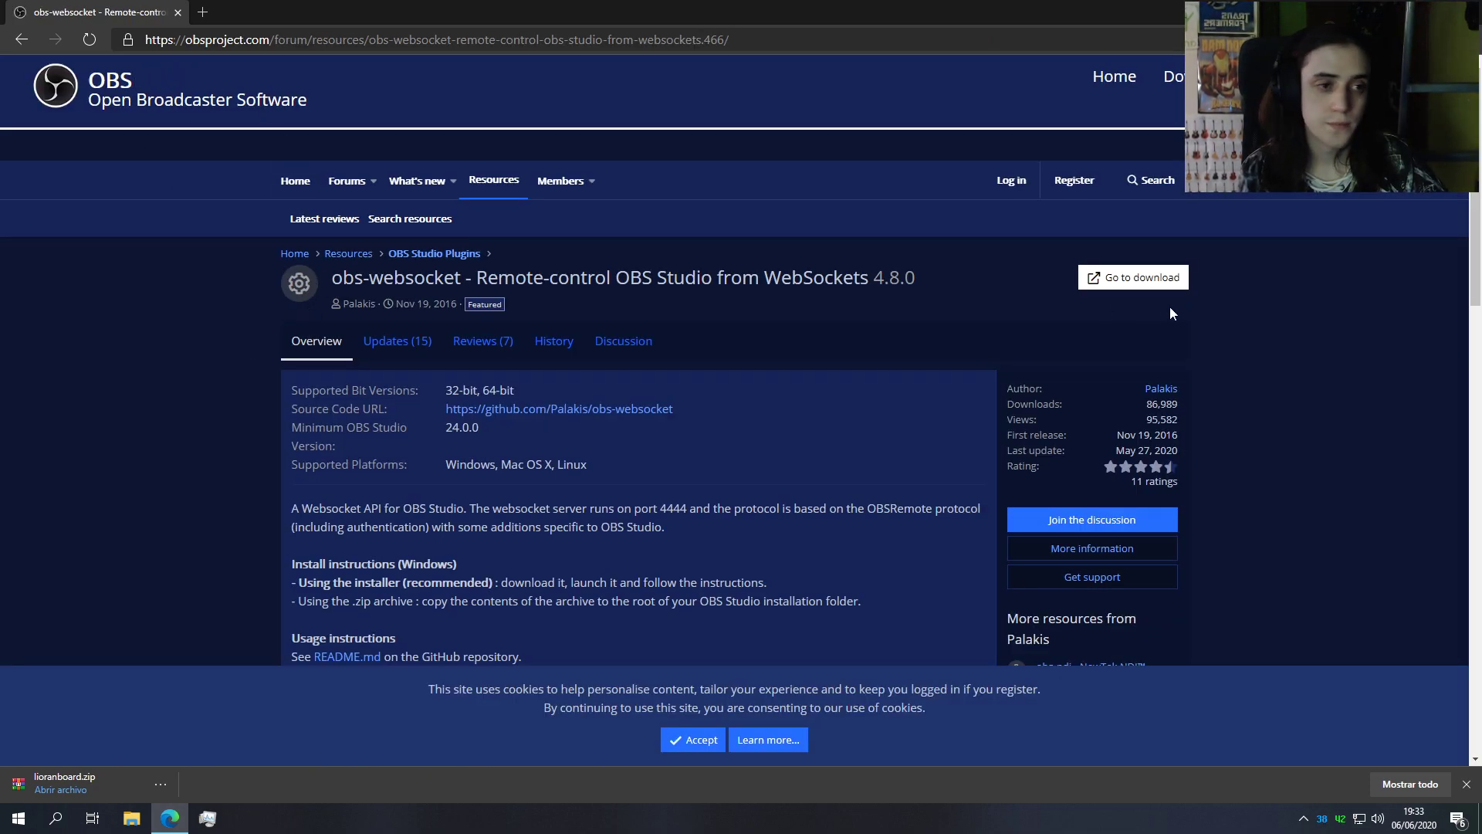
Step: Go to the obs-websocket 4.8 release on GitHub and download obs-websocket-4.8.0-Windows-Installer.exe from its assets
{"action": "left_click", "coordinate": [1126, 284]}
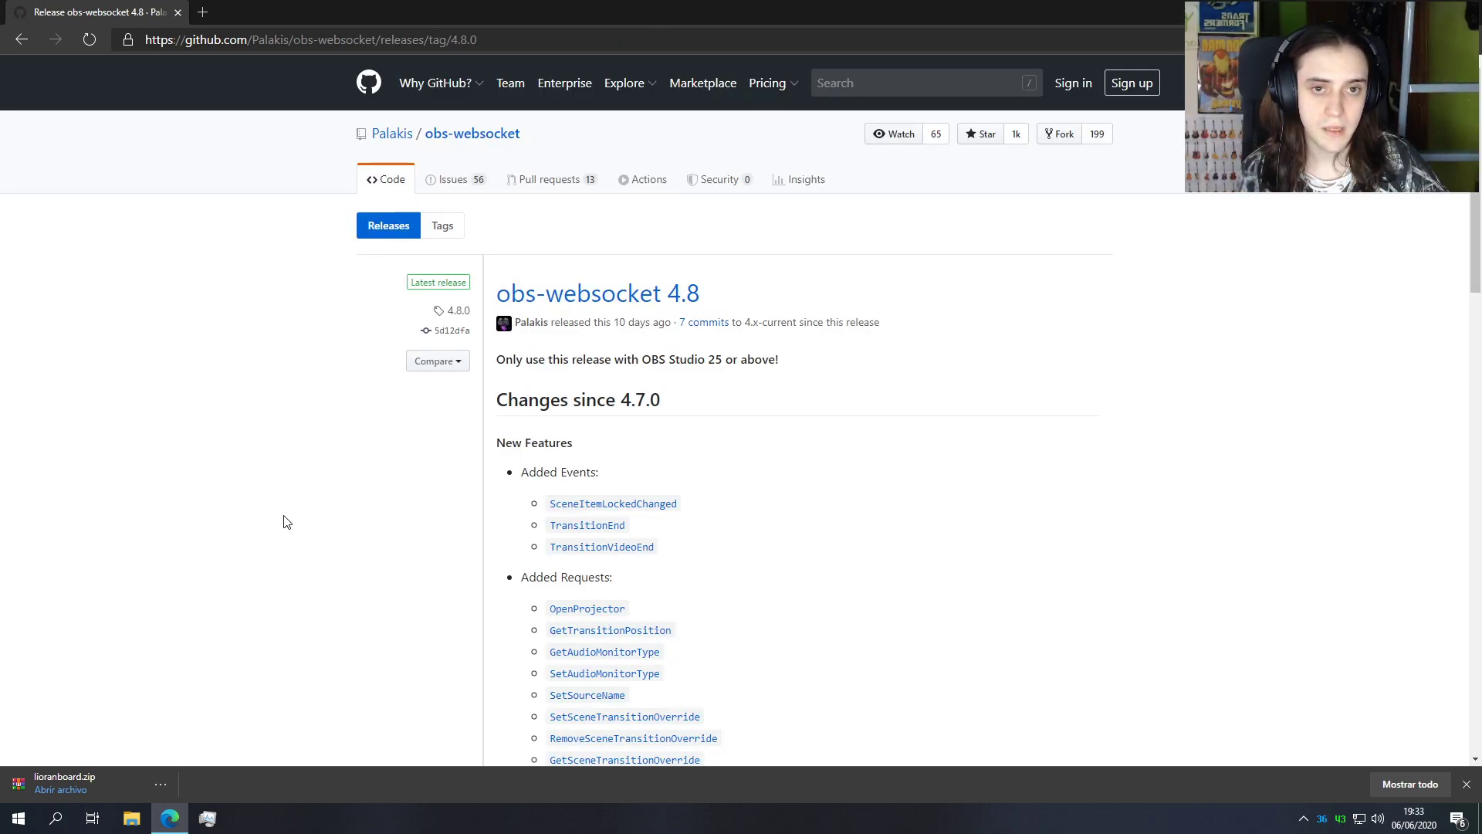
{"action": "scroll", "coordinate": [285, 522], "scroll_direction": "down", "scroll_amount": 20}
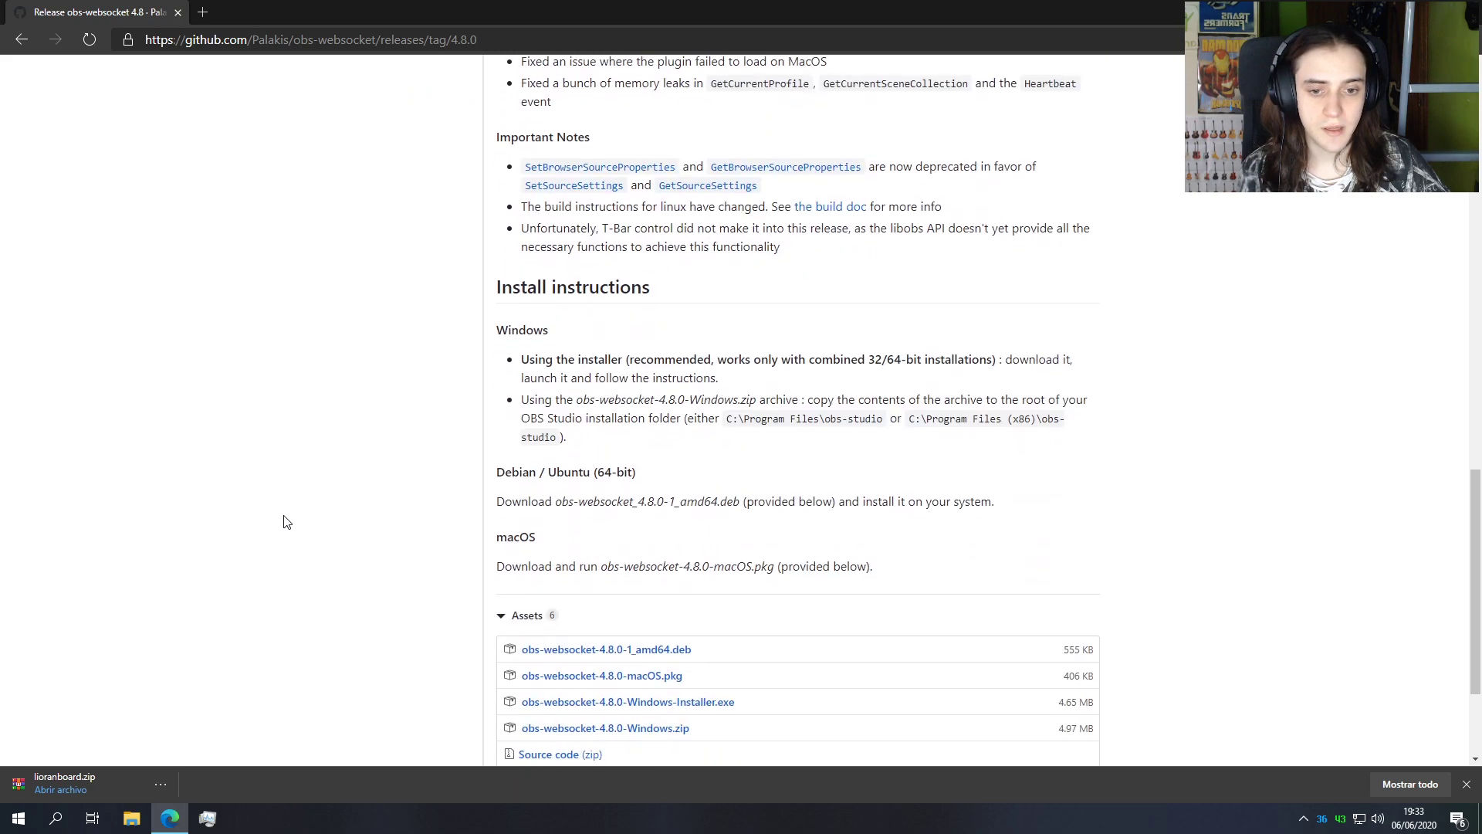
{"action": "scroll", "coordinate": [287, 521], "scroll_direction": "up", "scroll_amount": 3}
{"action": "scroll", "coordinate": [291, 519], "scroll_direction": "down", "scroll_amount": 5}
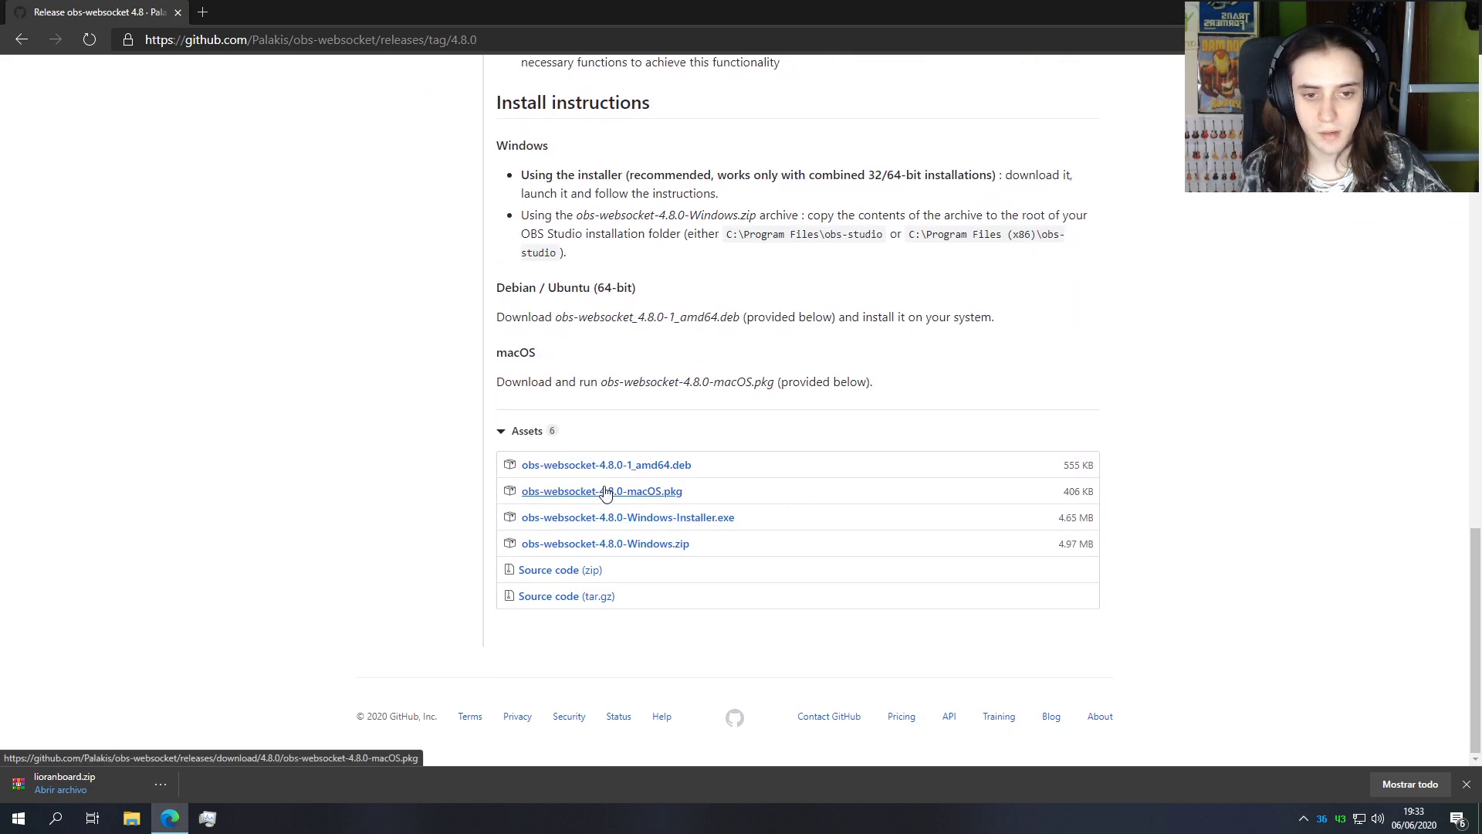
{"action": "scroll", "coordinate": [454, 507], "scroll_direction": "up", "scroll_amount": 15}
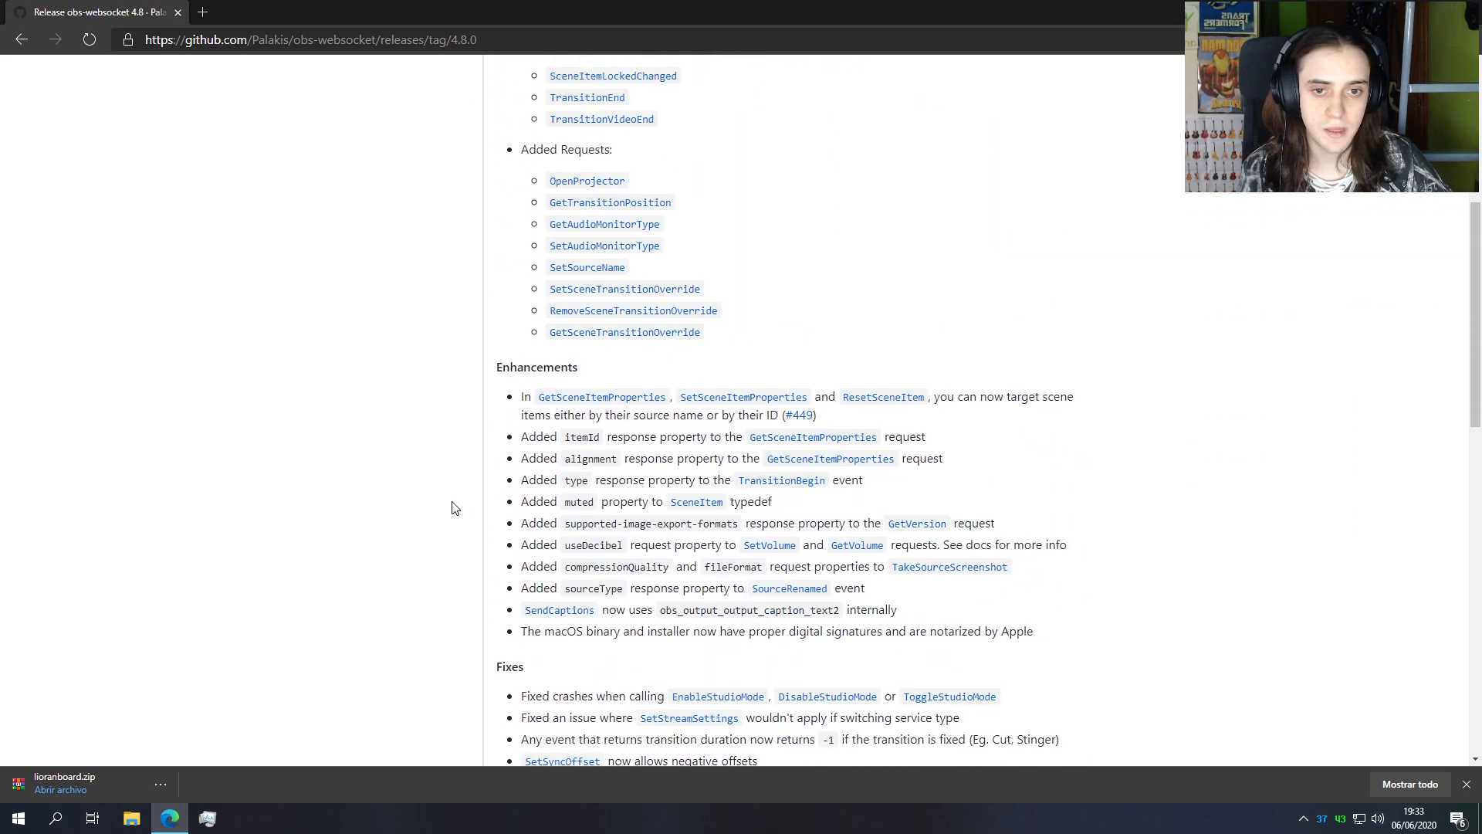
{"action": "scroll", "coordinate": [453, 507], "scroll_direction": "down", "scroll_amount": 15}
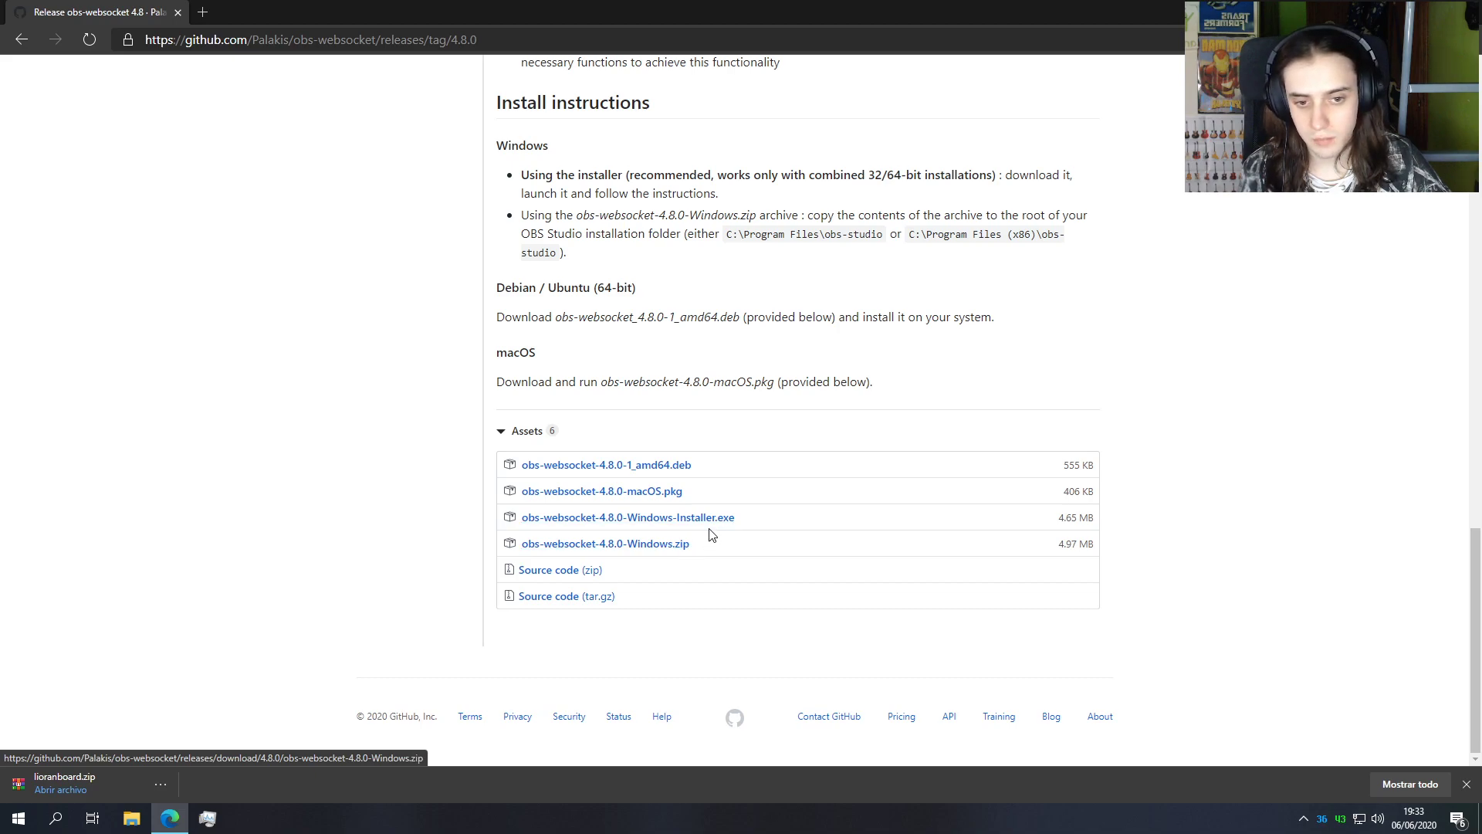
{"action": "left_click", "coordinate": [712, 523]}
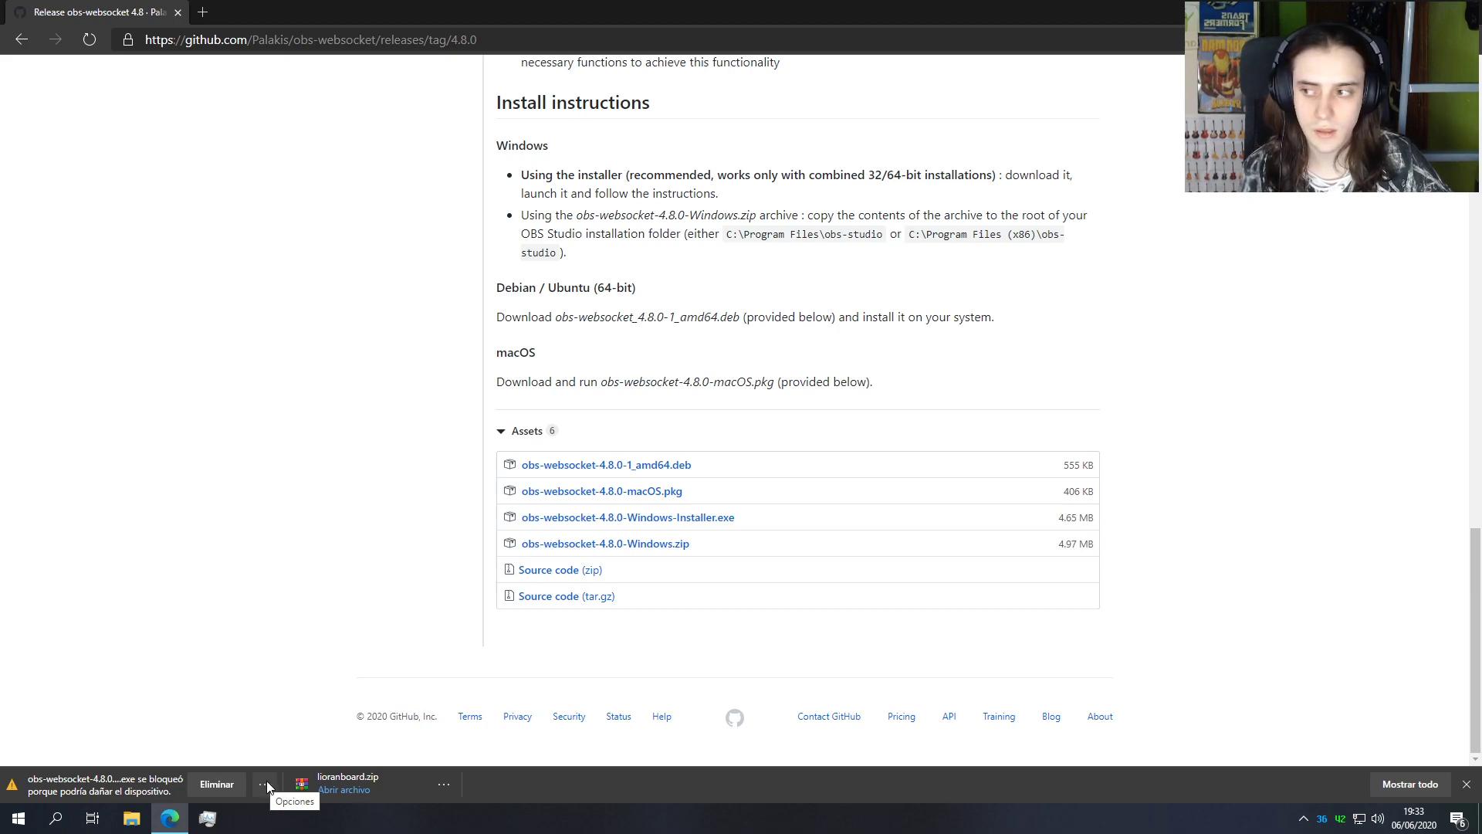
Step: Keep the blocked obs-websocket installer download despite the SmartScreen warning, and close the browser tabs
{"action": "left_click", "coordinate": [271, 785]}
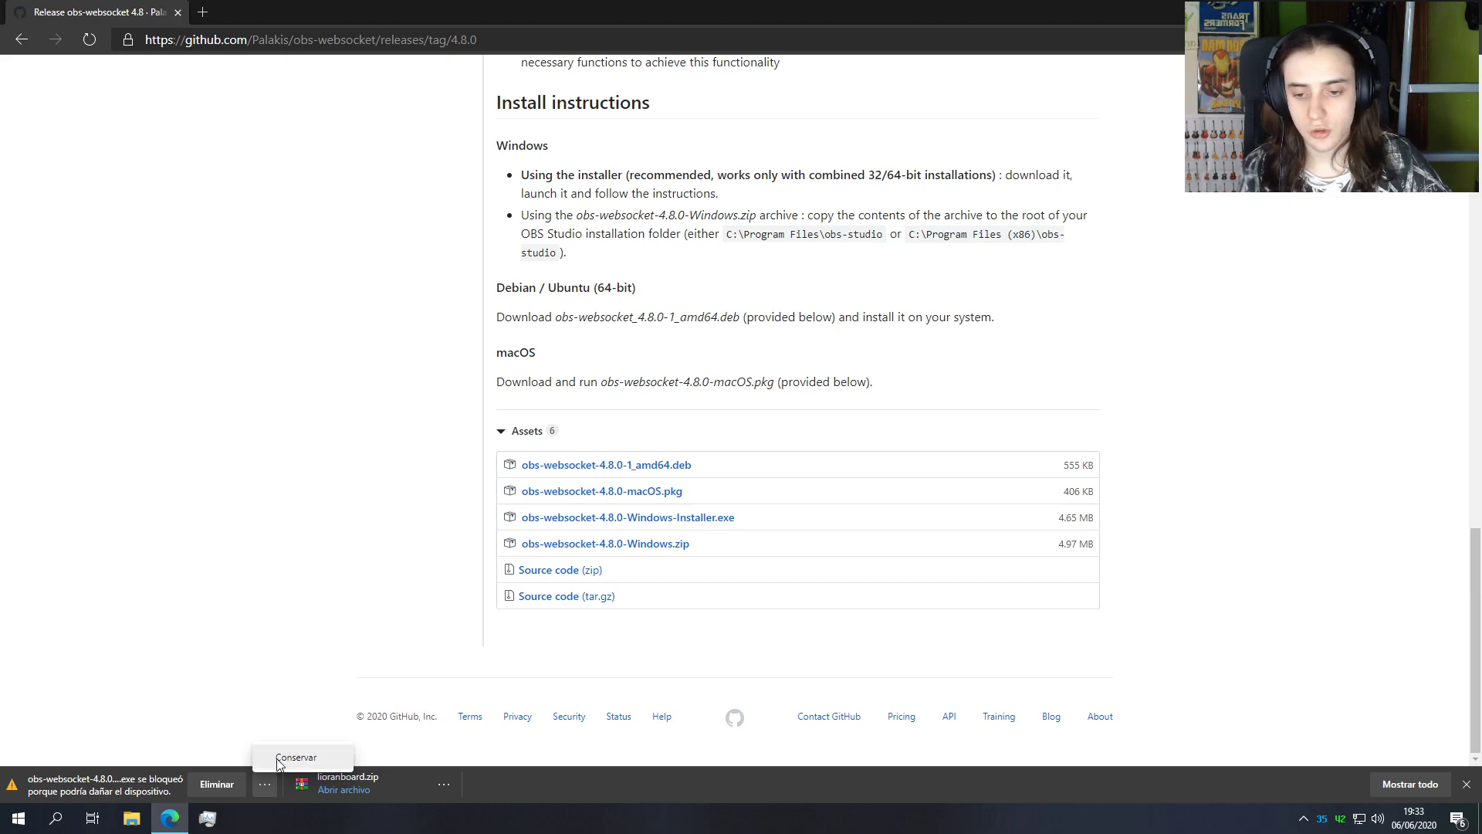
{"action": "left_click", "coordinate": [278, 762]}
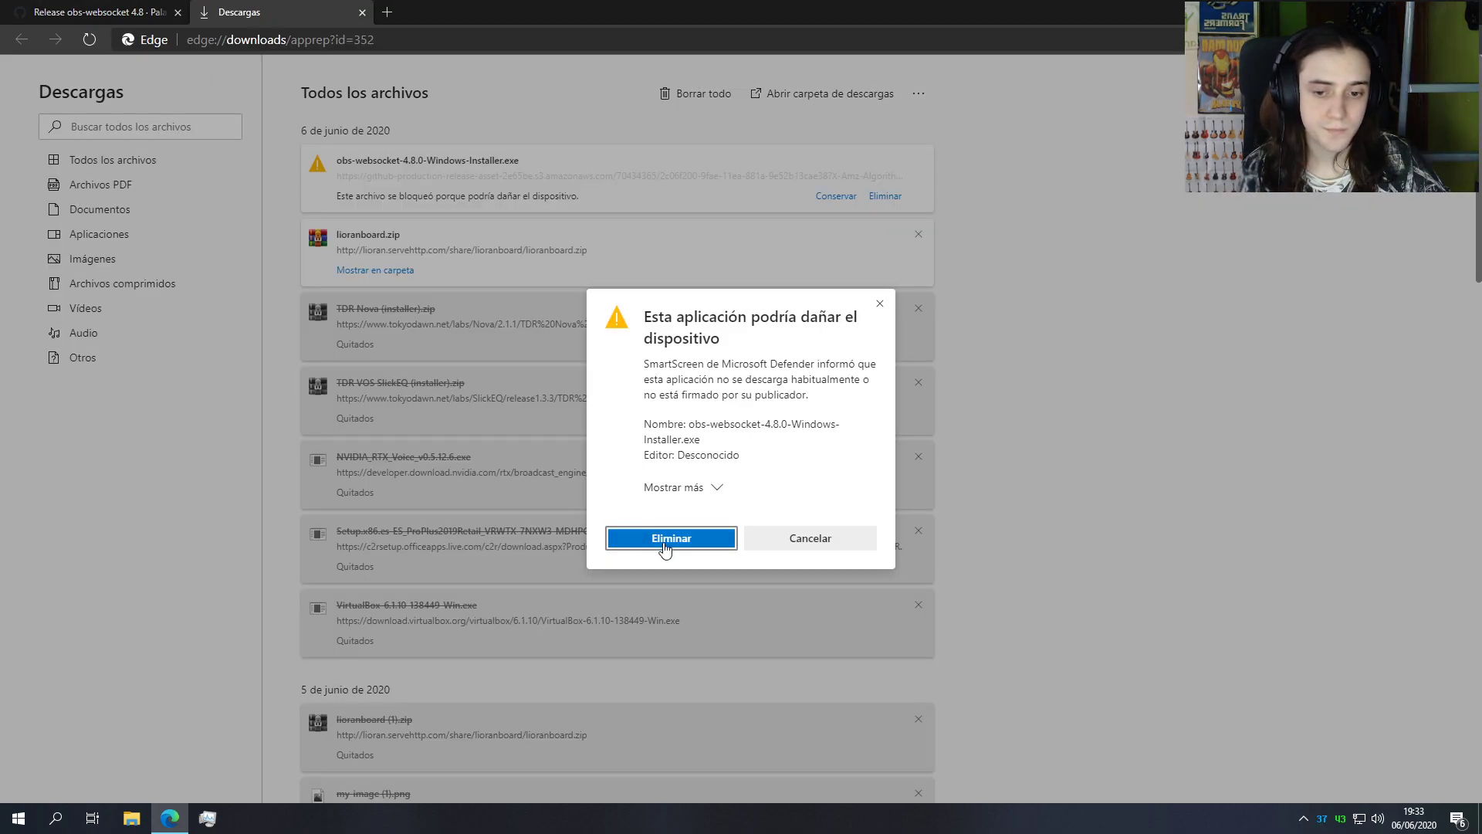
{"action": "left_click", "coordinate": [688, 487]}
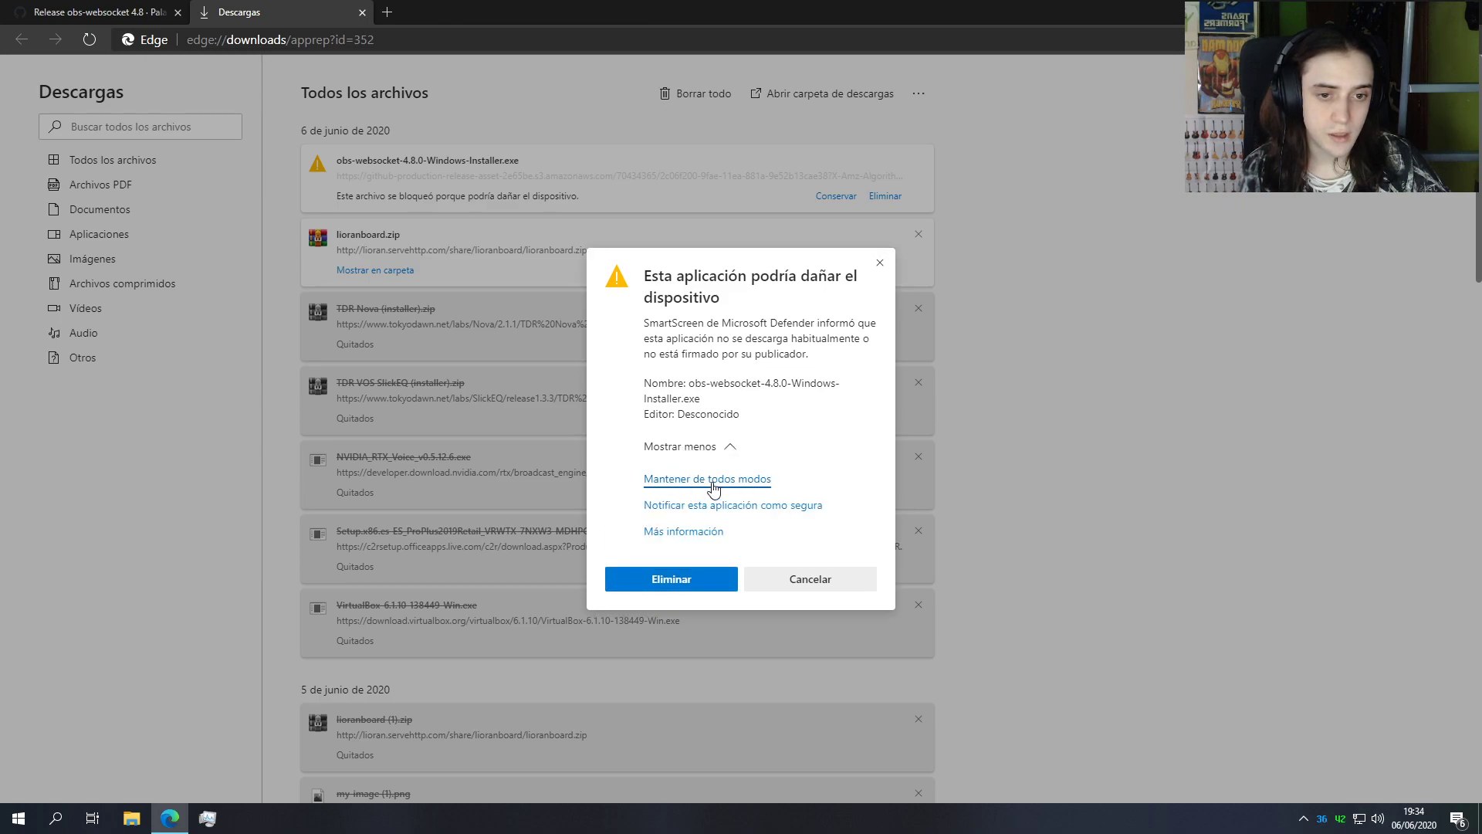
{"action": "left_click", "coordinate": [712, 481]}
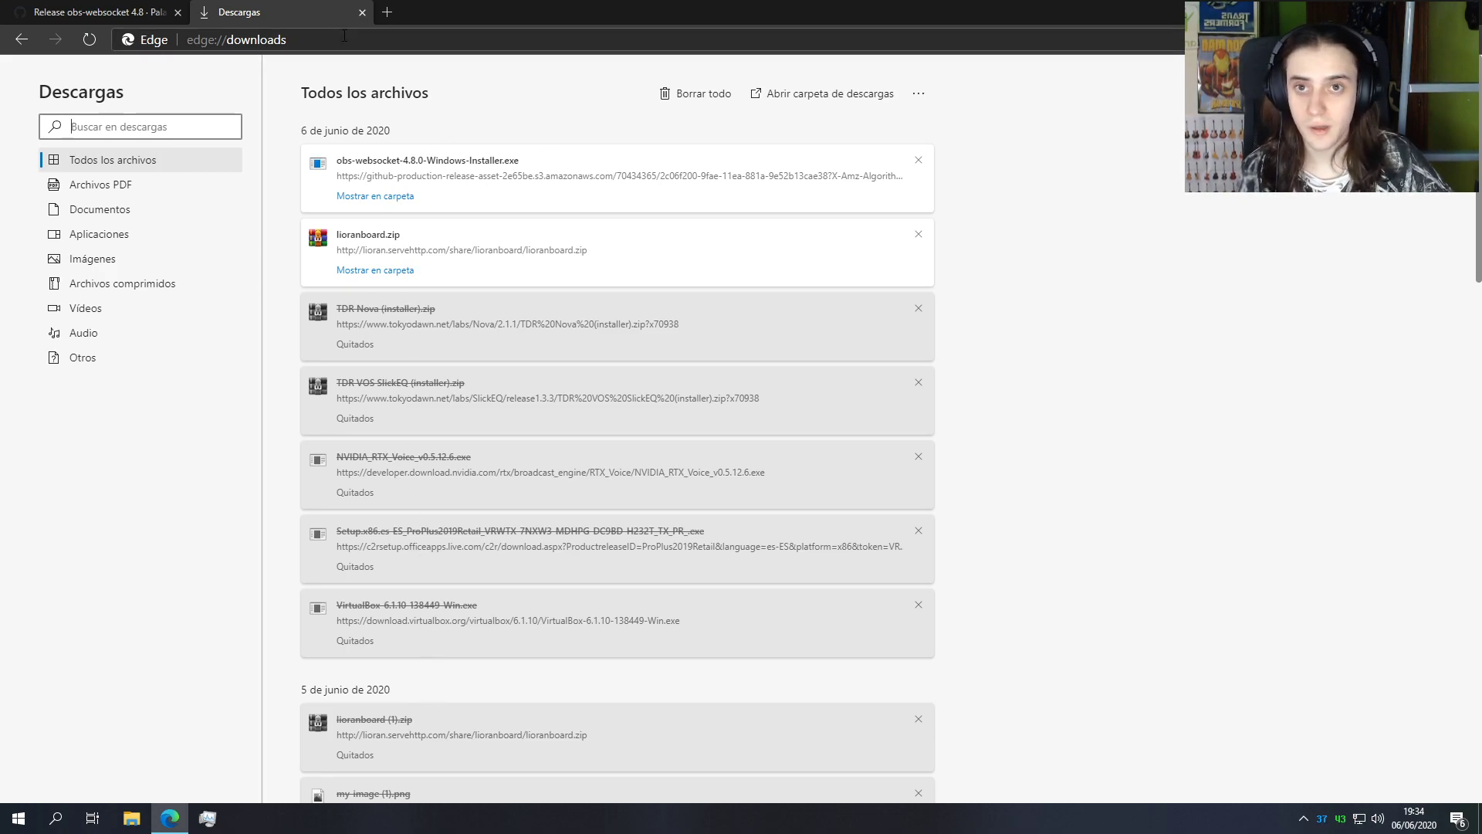
{"action": "left_click", "coordinate": [363, 15]}
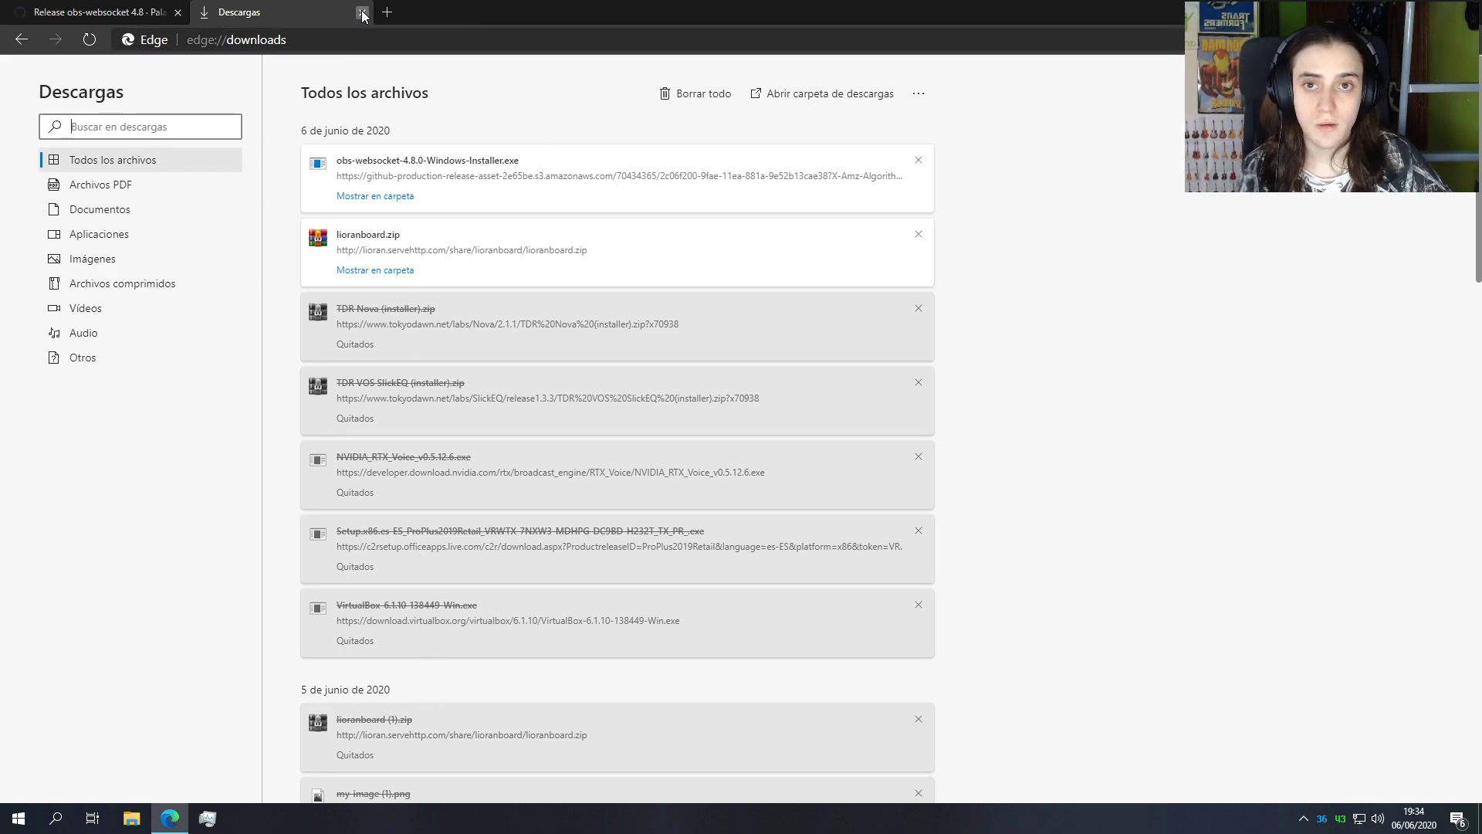
{"action": "left_click", "coordinate": [178, 13]}
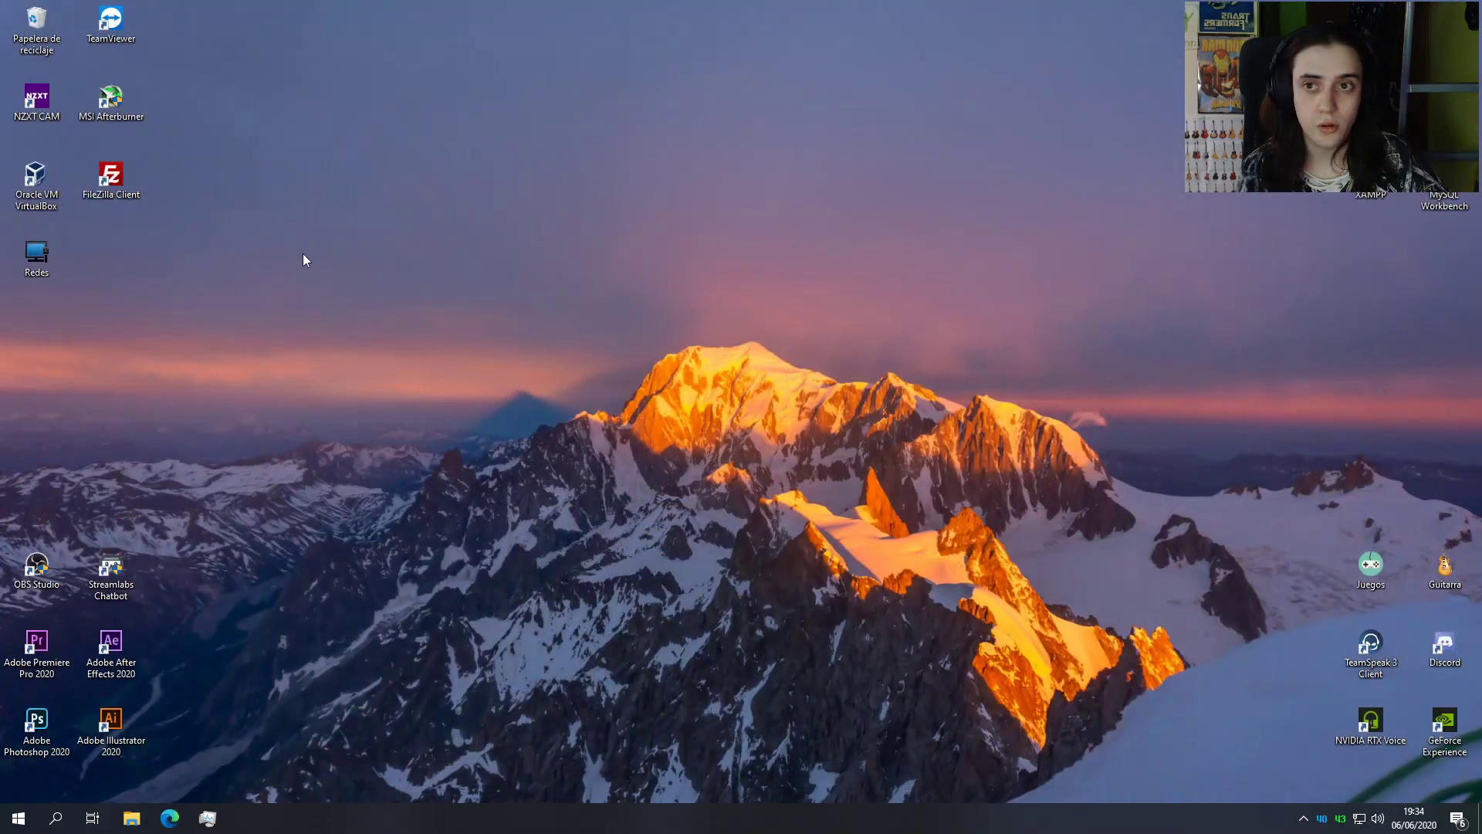
Step: Open the Descargas folder in File Explorer
{"action": "left_click", "coordinate": [131, 818]}
{"action": "left_click", "coordinate": [357, 342]}
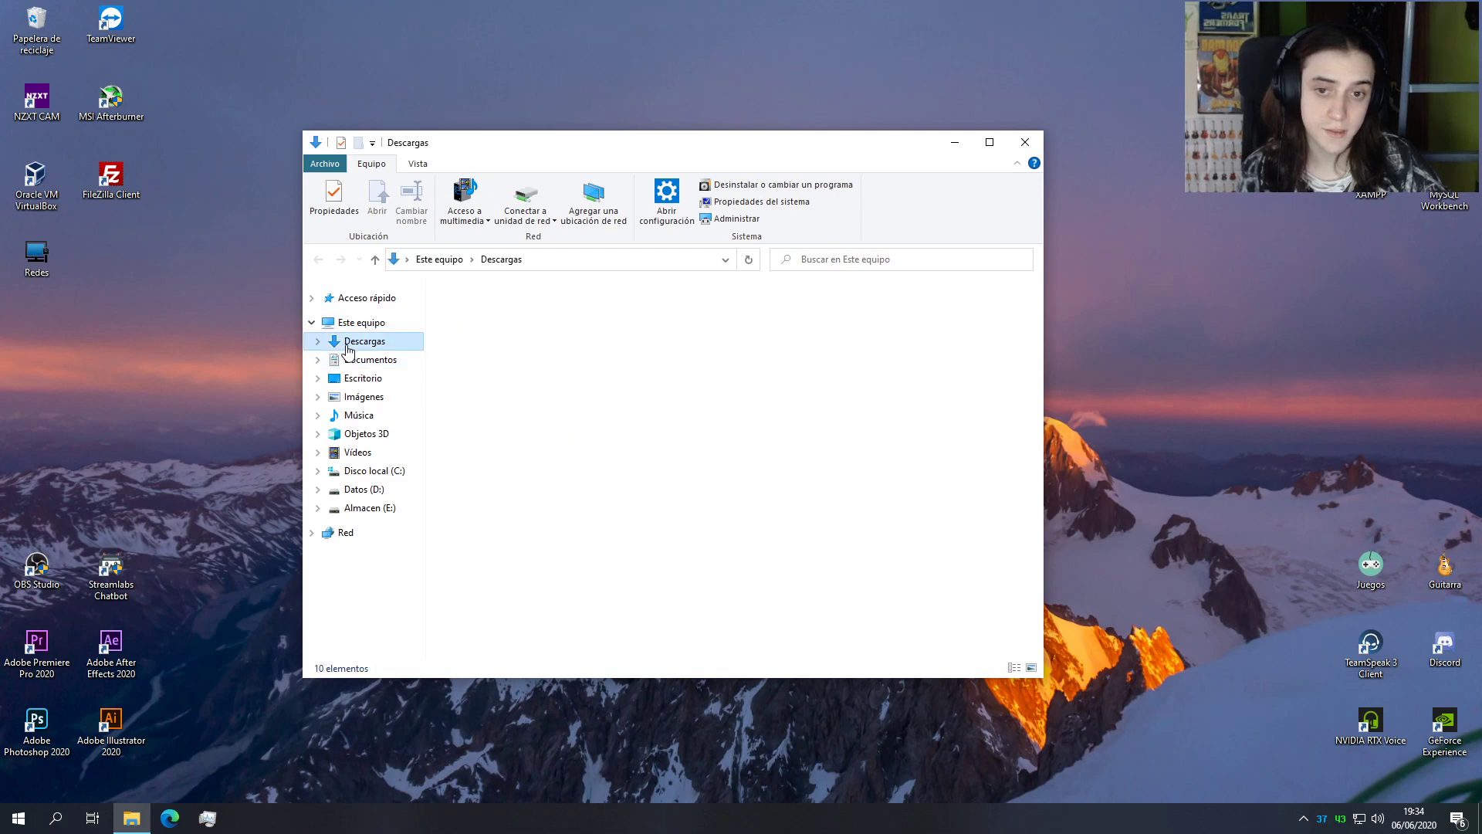
{"action": "double_click", "coordinate": [482, 326]}
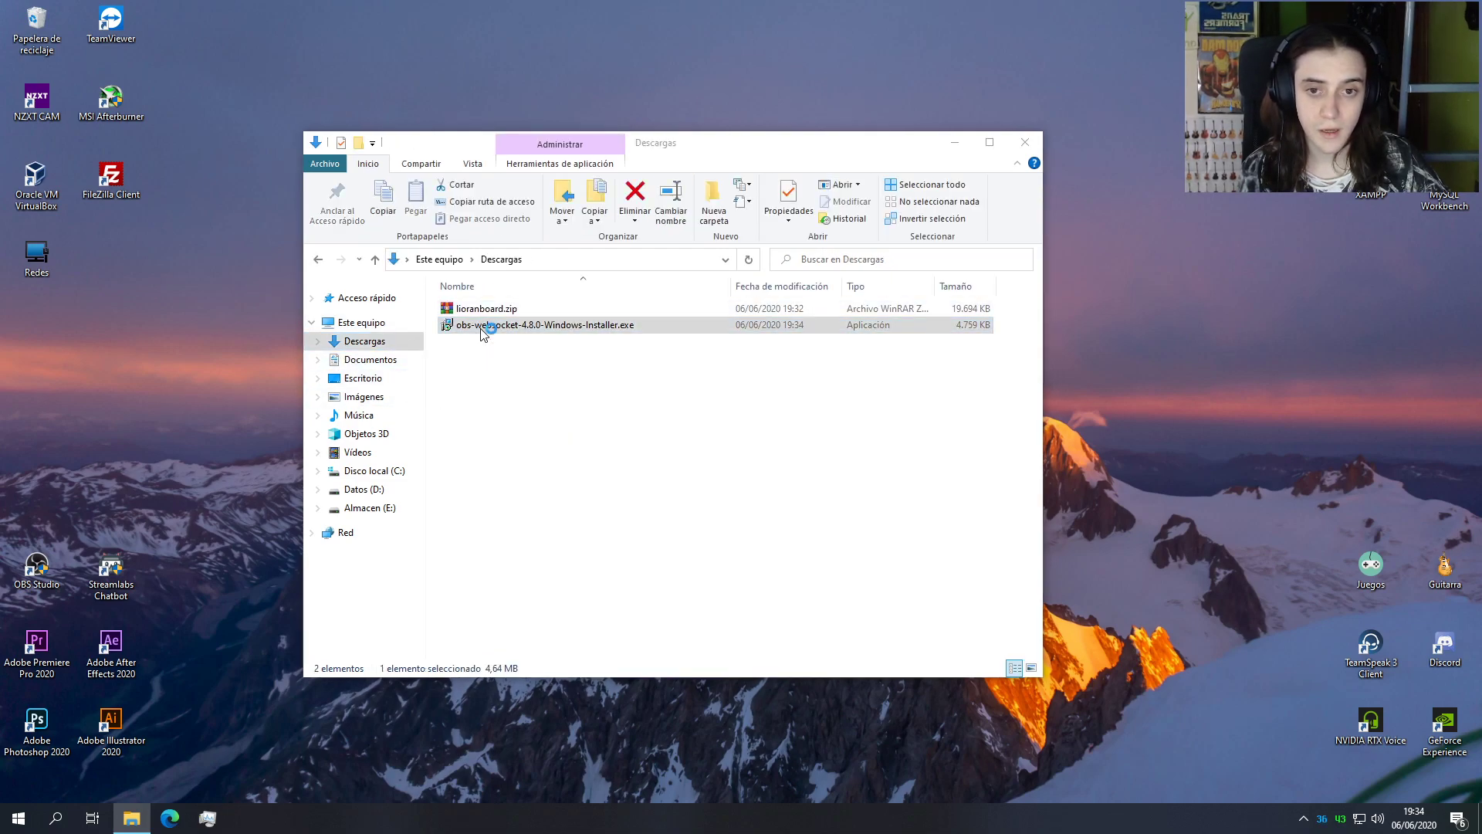
{"action": "left_click_drag", "start_coordinate": [645, 214], "coordinate": [604, 214]}
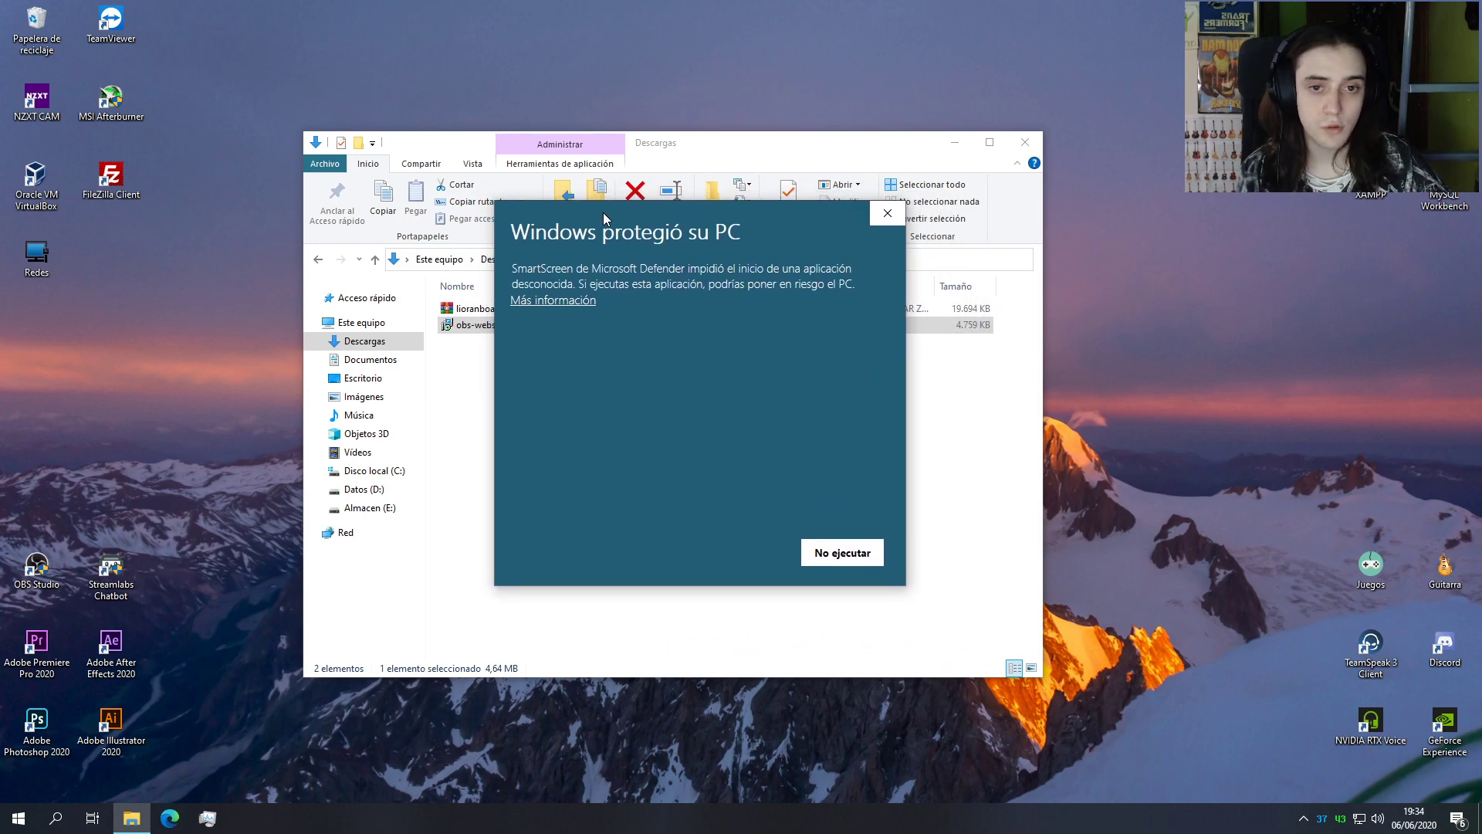
{"action": "left_click", "coordinate": [561, 307]}
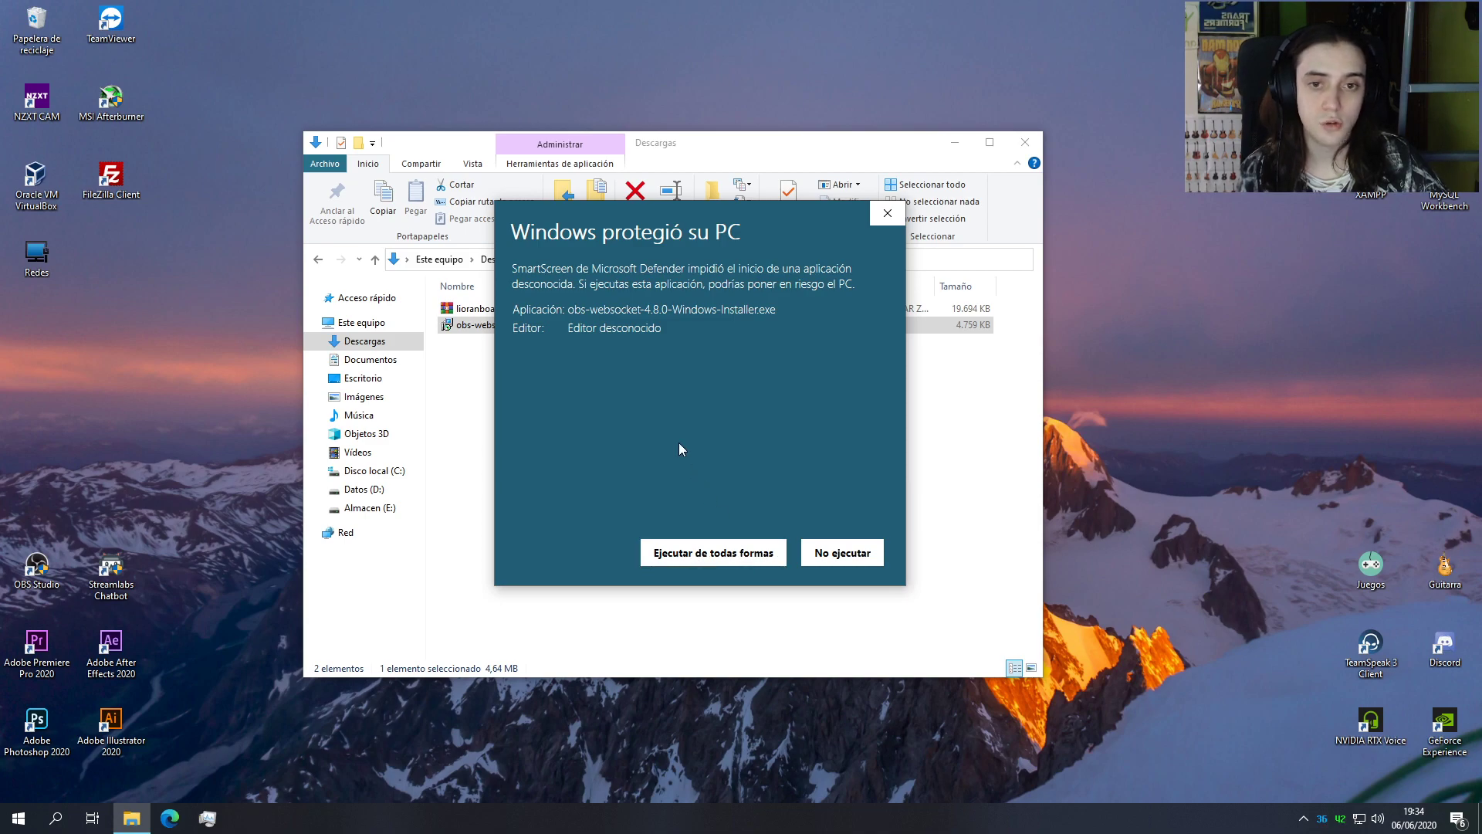
{"action": "left_click", "coordinate": [886, 214]}
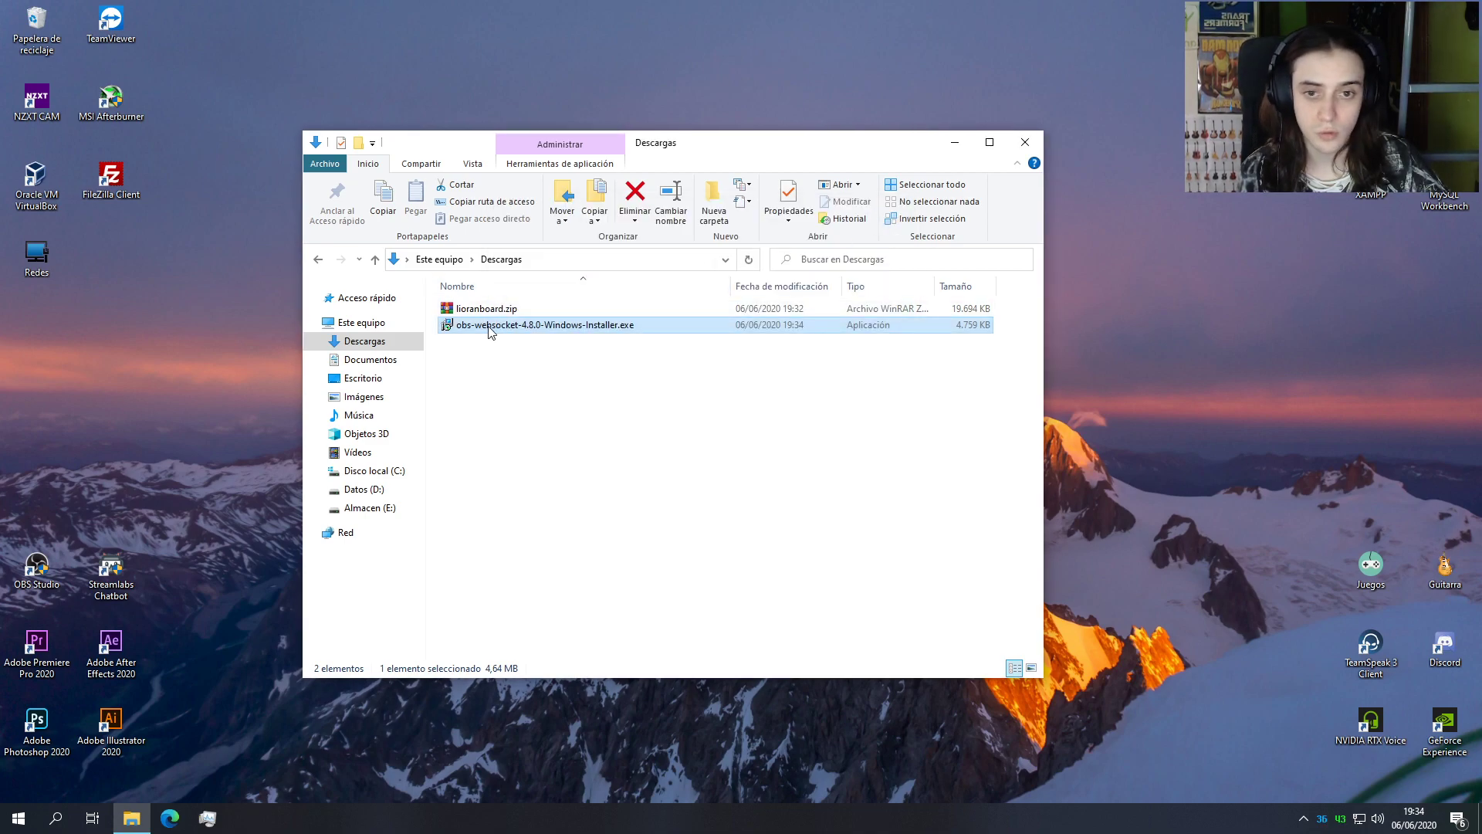
Step: Scan obs-websocket-4.8.0-Windows-Installer.exe with Microsoft Defender and close the Windows security window
{"action": "right_click", "coordinate": [489, 327]}
{"action": "left_click", "coordinate": [573, 409]}
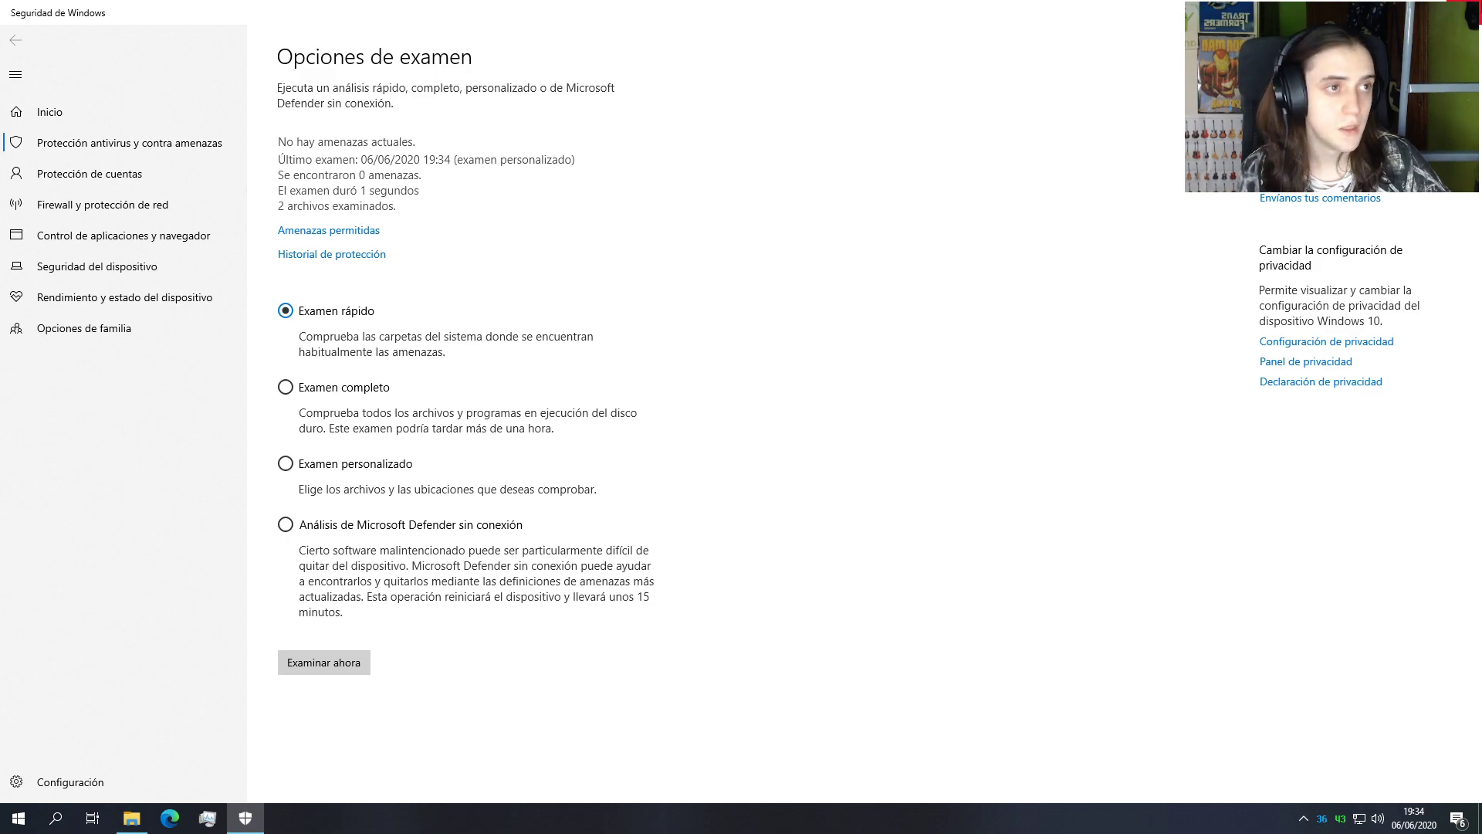
{"action": "left_click", "coordinate": [1465, 13]}
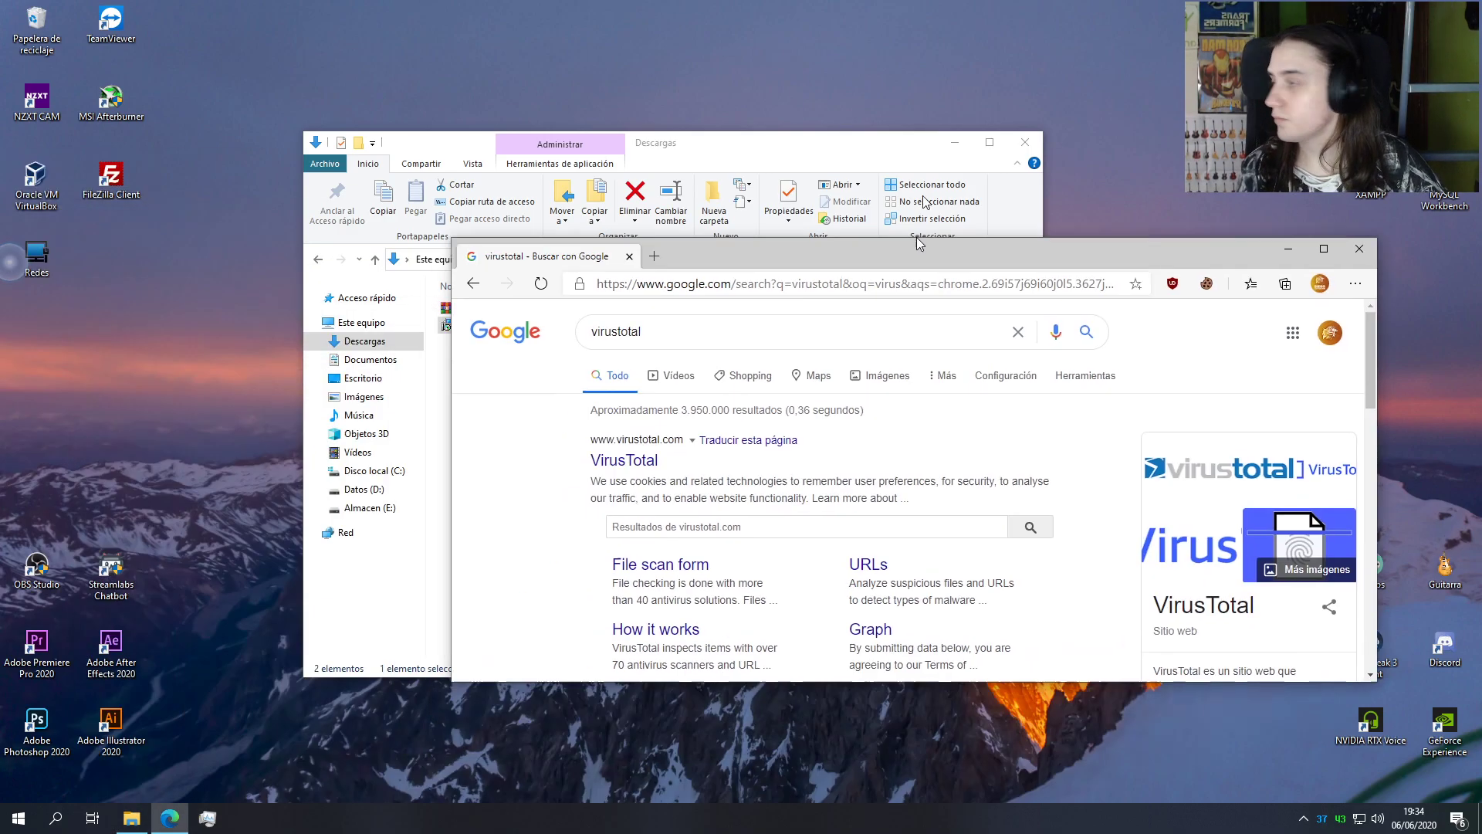
Step: Open the VirusTotal site from the browser search results and submit the obs-websocket installer from the Descargas folder for analysis
{"action": "double_click", "coordinate": [916, 238]}
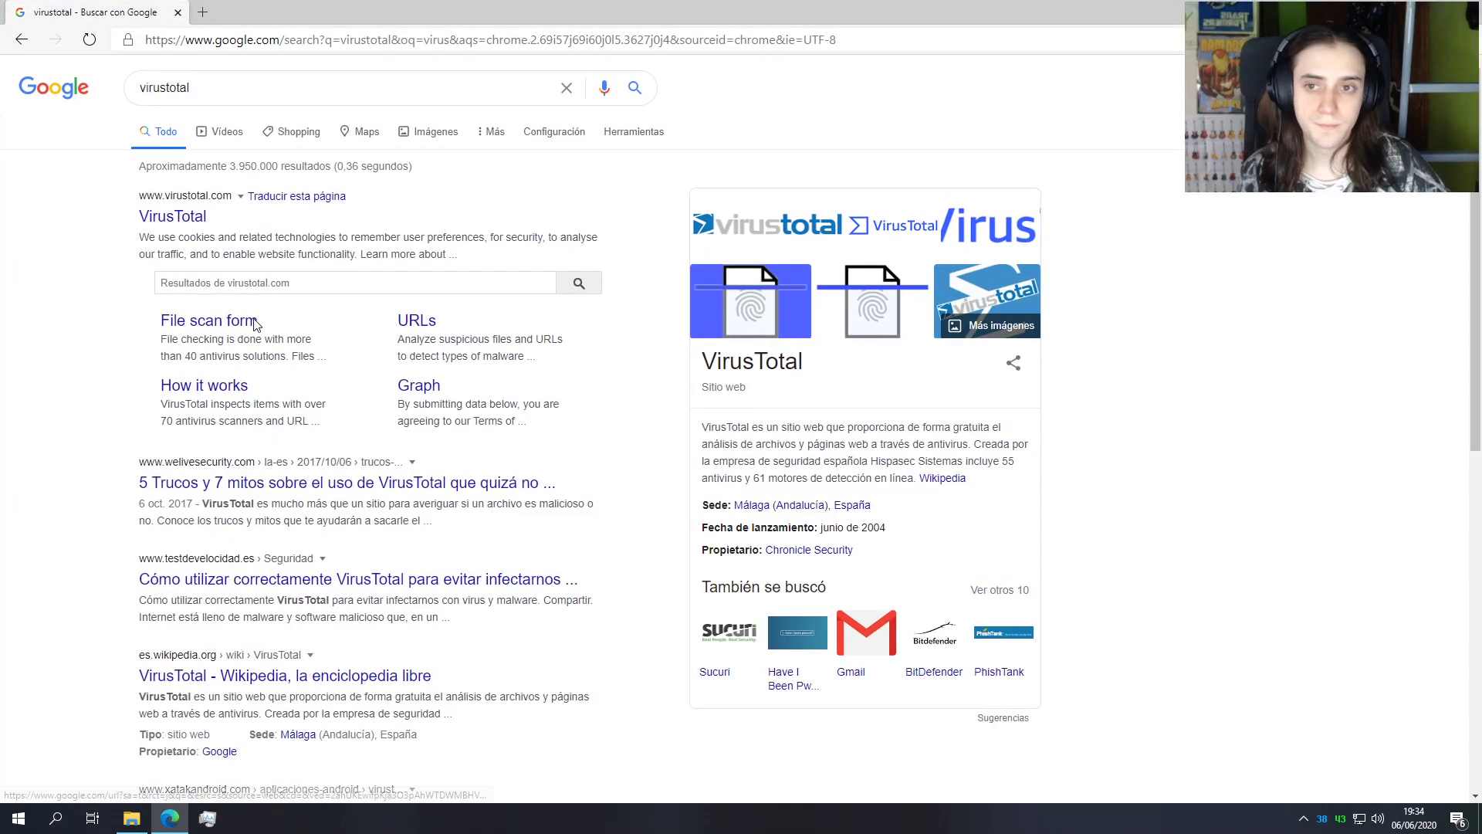
{"action": "left_click", "coordinate": [171, 222]}
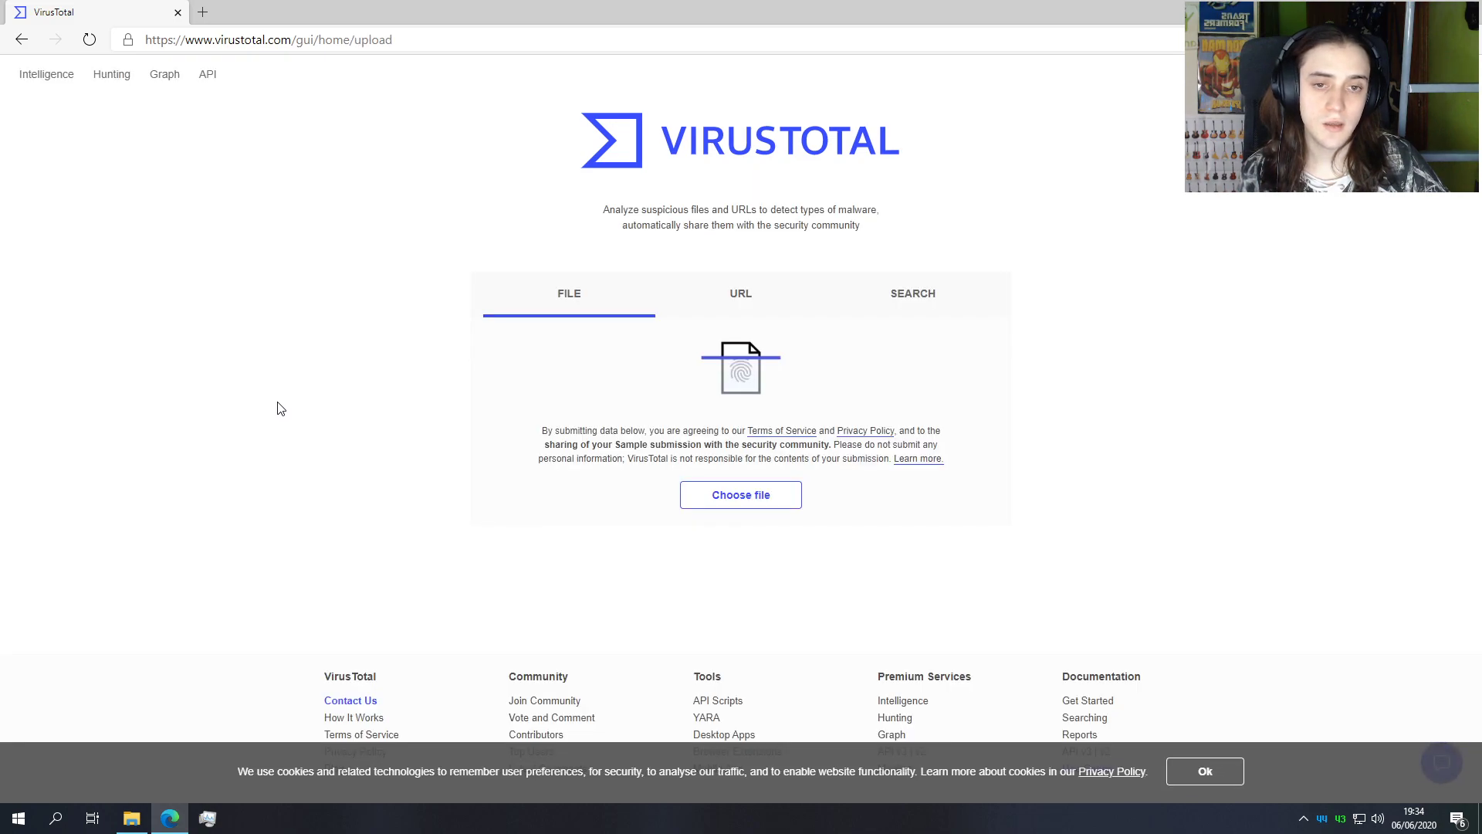
{"action": "left_click", "coordinate": [132, 819]}
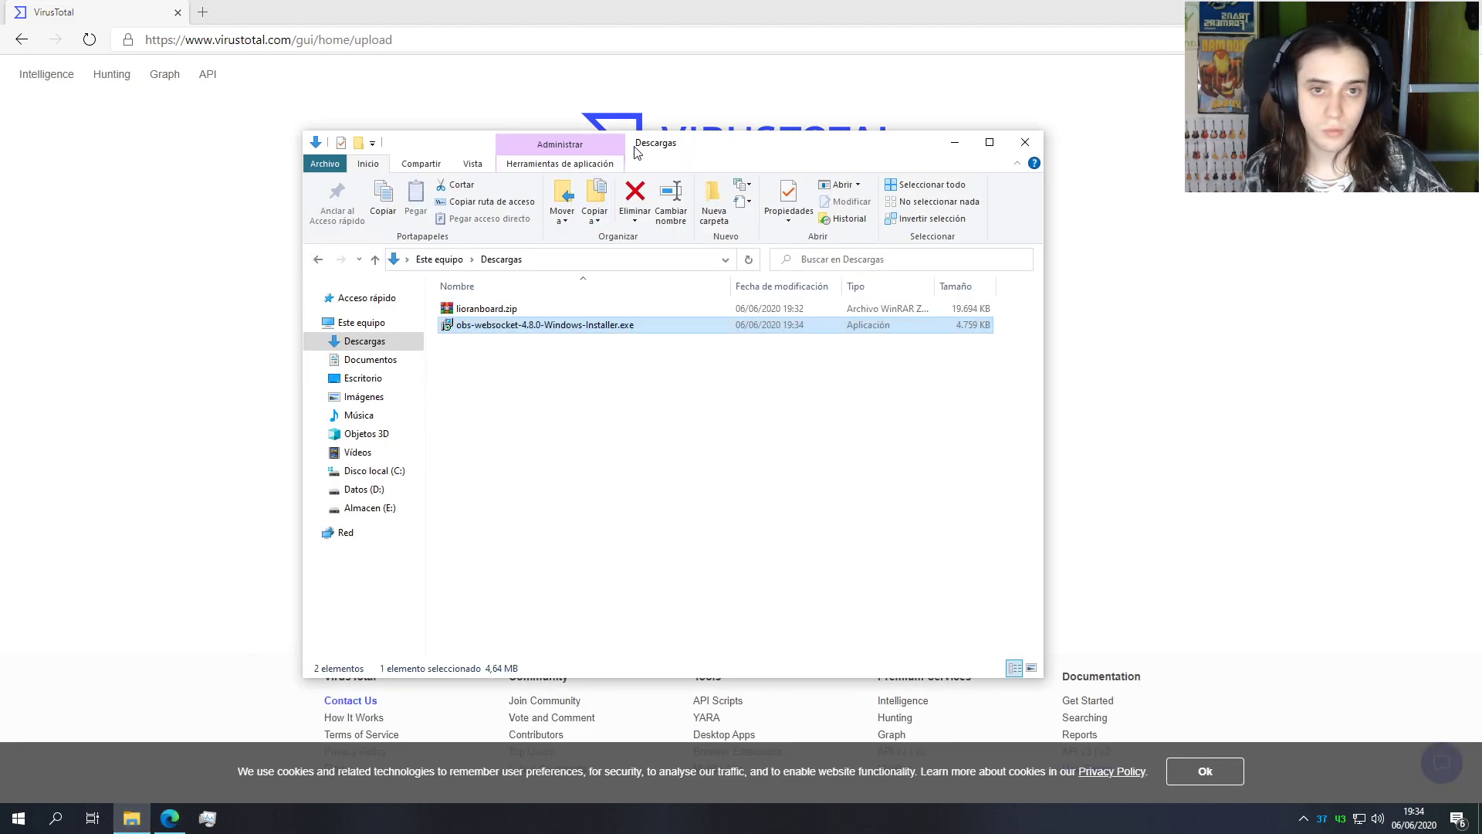
{"action": "left_click_drag", "start_coordinate": [610, 128], "coordinate": [989, 129]}
{"action": "left_click_drag", "start_coordinate": [989, 310], "coordinate": [506, 440]}
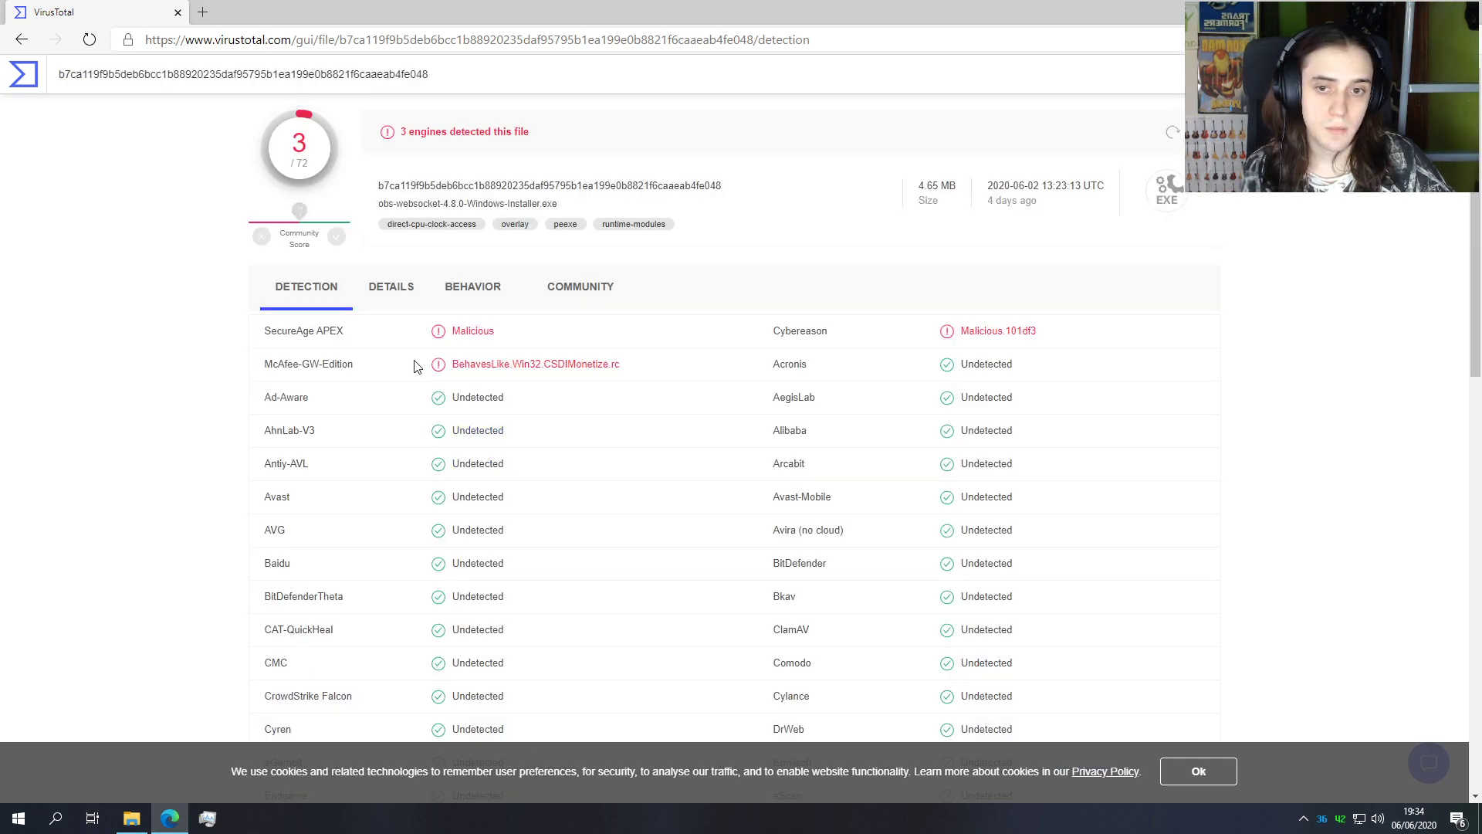
Step: Examine which antivirus engines flag the installer in the VirusTotal detection list, including SecureAge APEX and McAfee-GW-Edition
{"action": "left_click_drag", "start_coordinate": [365, 334], "coordinate": [314, 336]}
{"action": "left_click", "coordinate": [257, 334]}
{"action": "left_click_drag", "start_coordinate": [387, 368], "coordinate": [260, 367]}
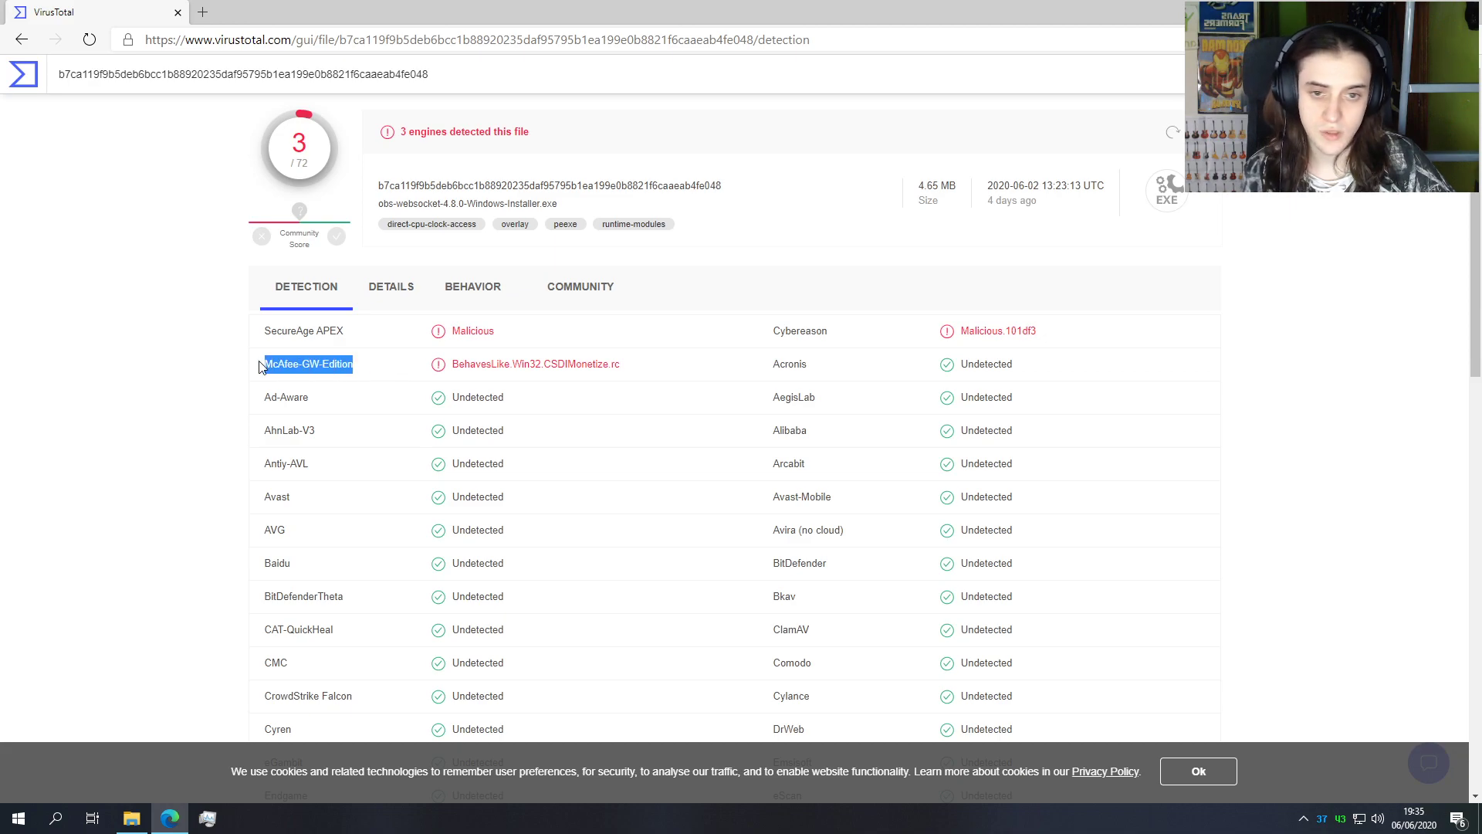
{"action": "left_click", "coordinate": [260, 367]}
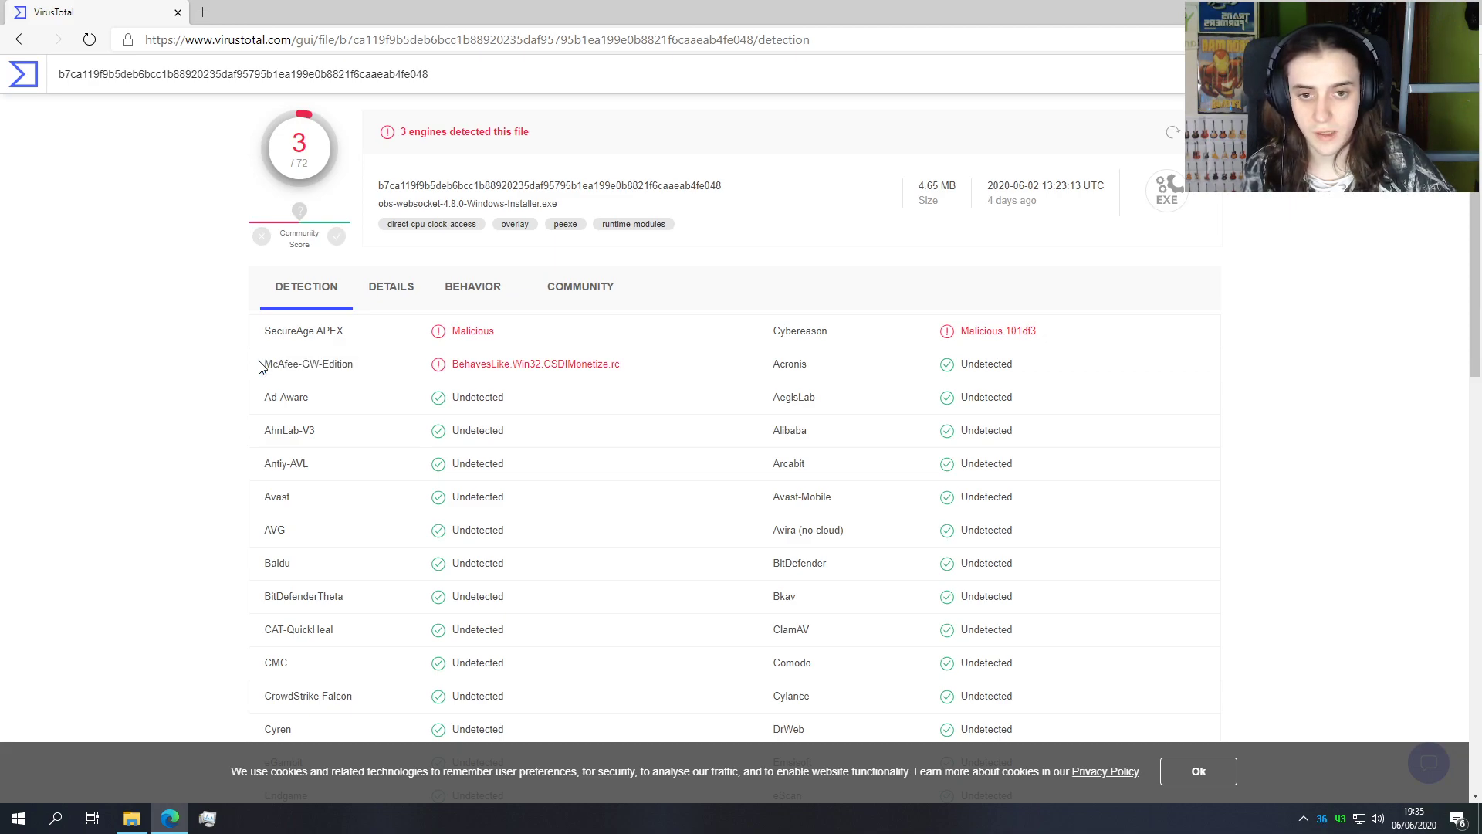
Step: Finish reviewing the VirusTotal results and run obs-websocket-4.8.0-Windows-Installer.exe from the Descargas folder despite the SmartScreen block
{"action": "scroll", "coordinate": [231, 370], "scroll_direction": "down", "scroll_amount": 14}
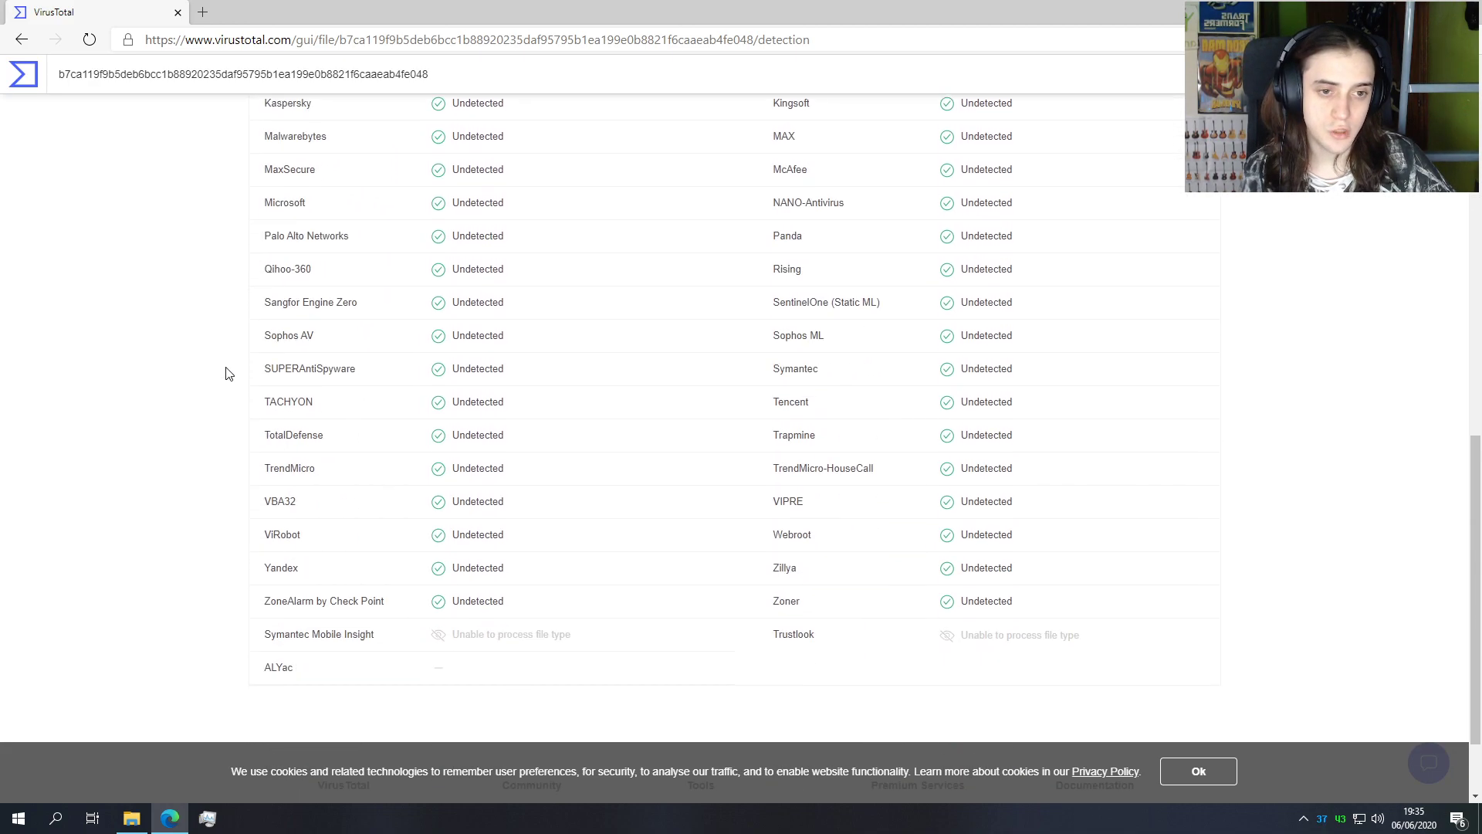
{"action": "scroll", "coordinate": [236, 371], "scroll_direction": "up", "scroll_amount": 13}
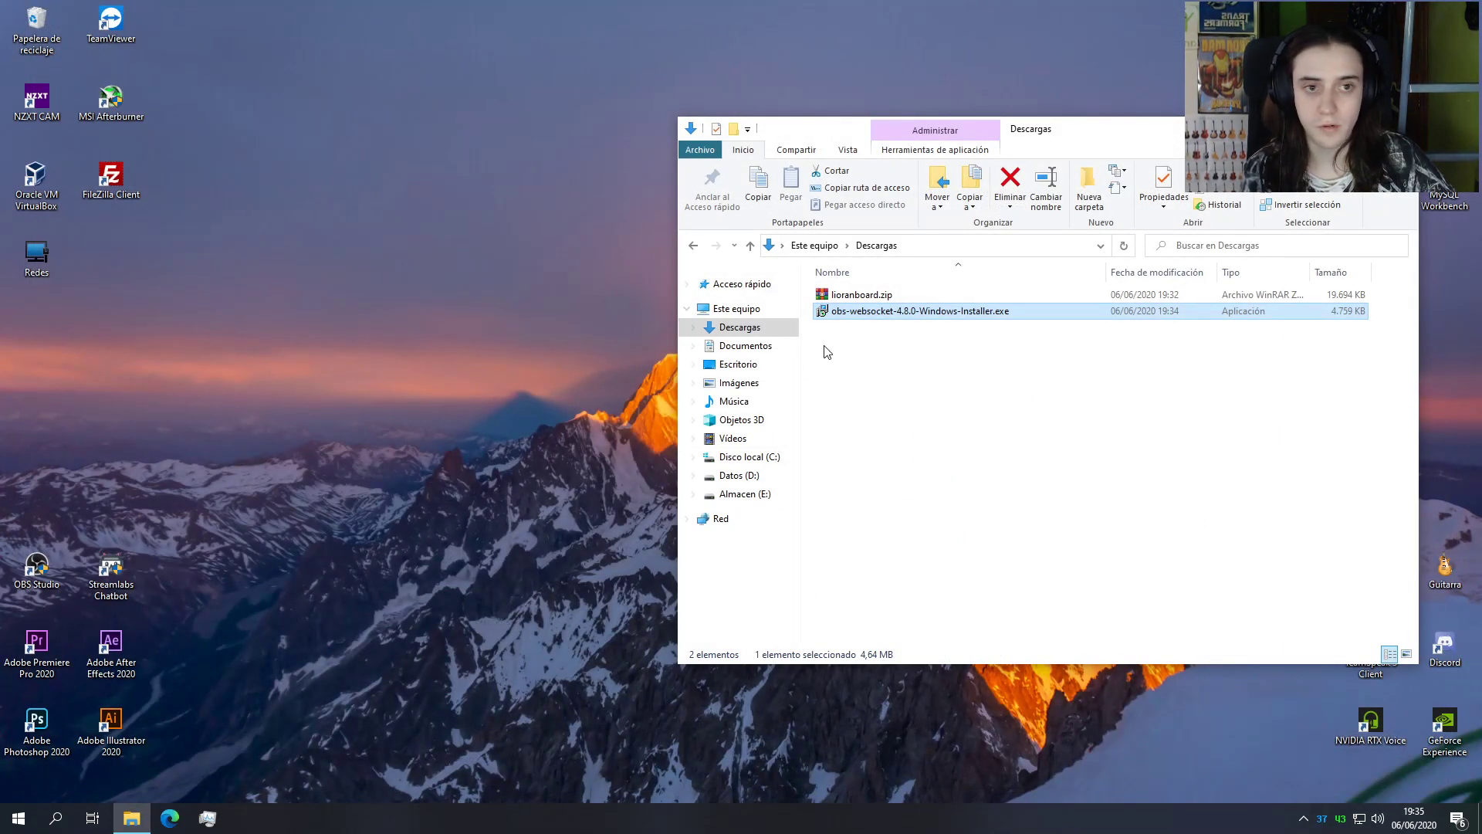
{"action": "left_click_drag", "start_coordinate": [962, 129], "coordinate": [743, 130]}
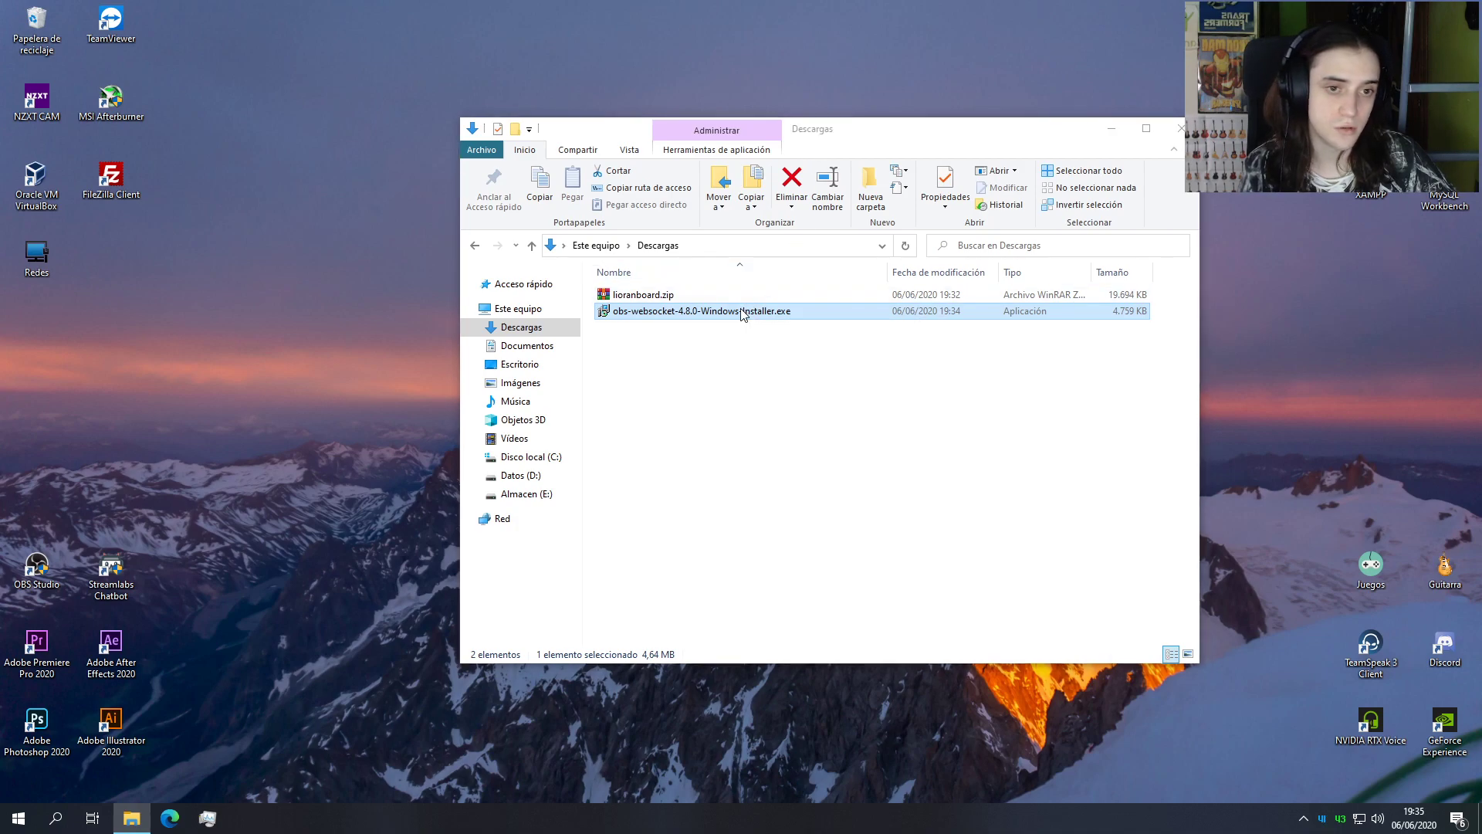
{"action": "double_click", "coordinate": [741, 312]}
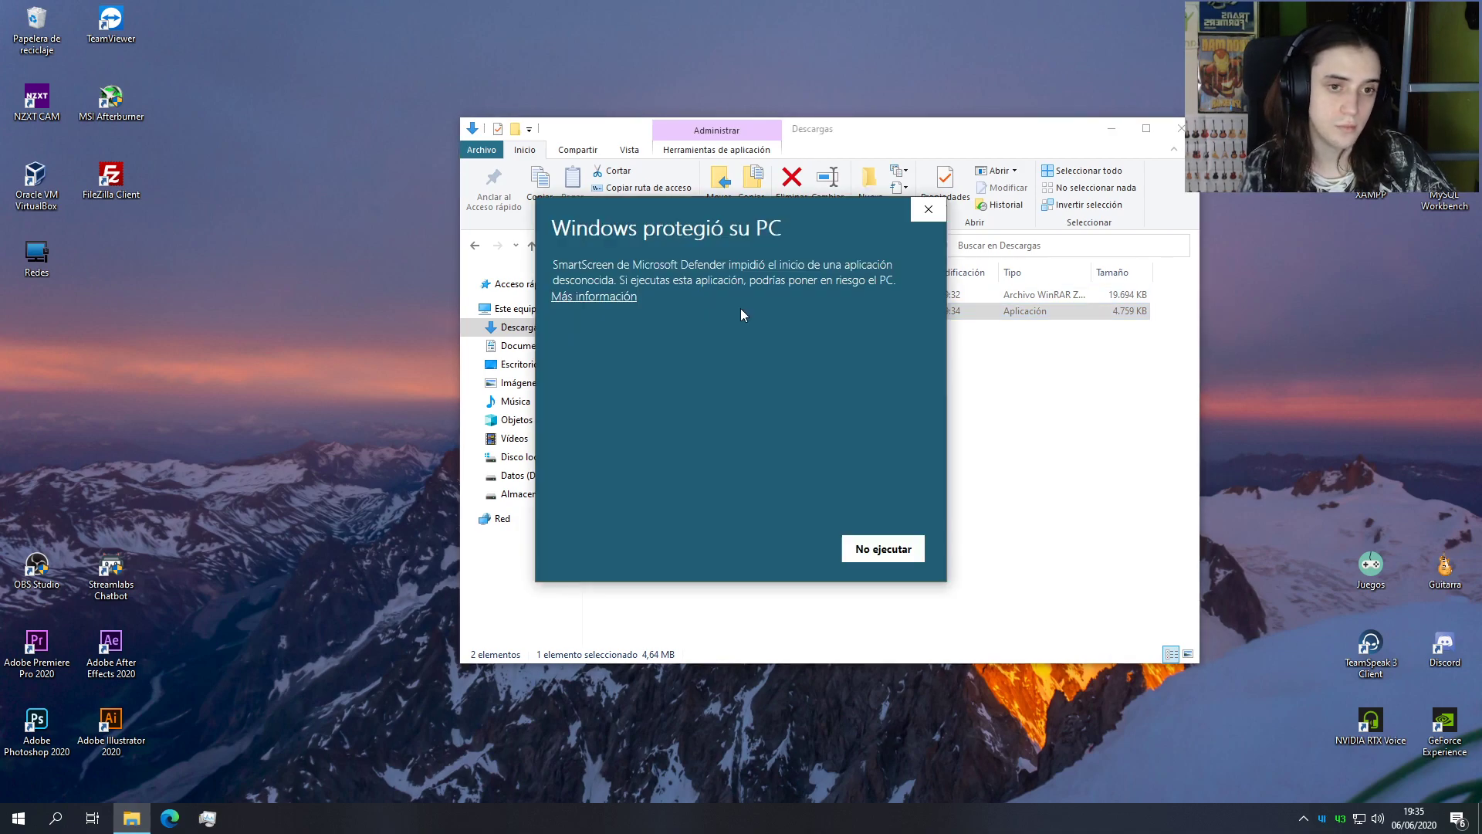
{"action": "left_click", "coordinate": [609, 297]}
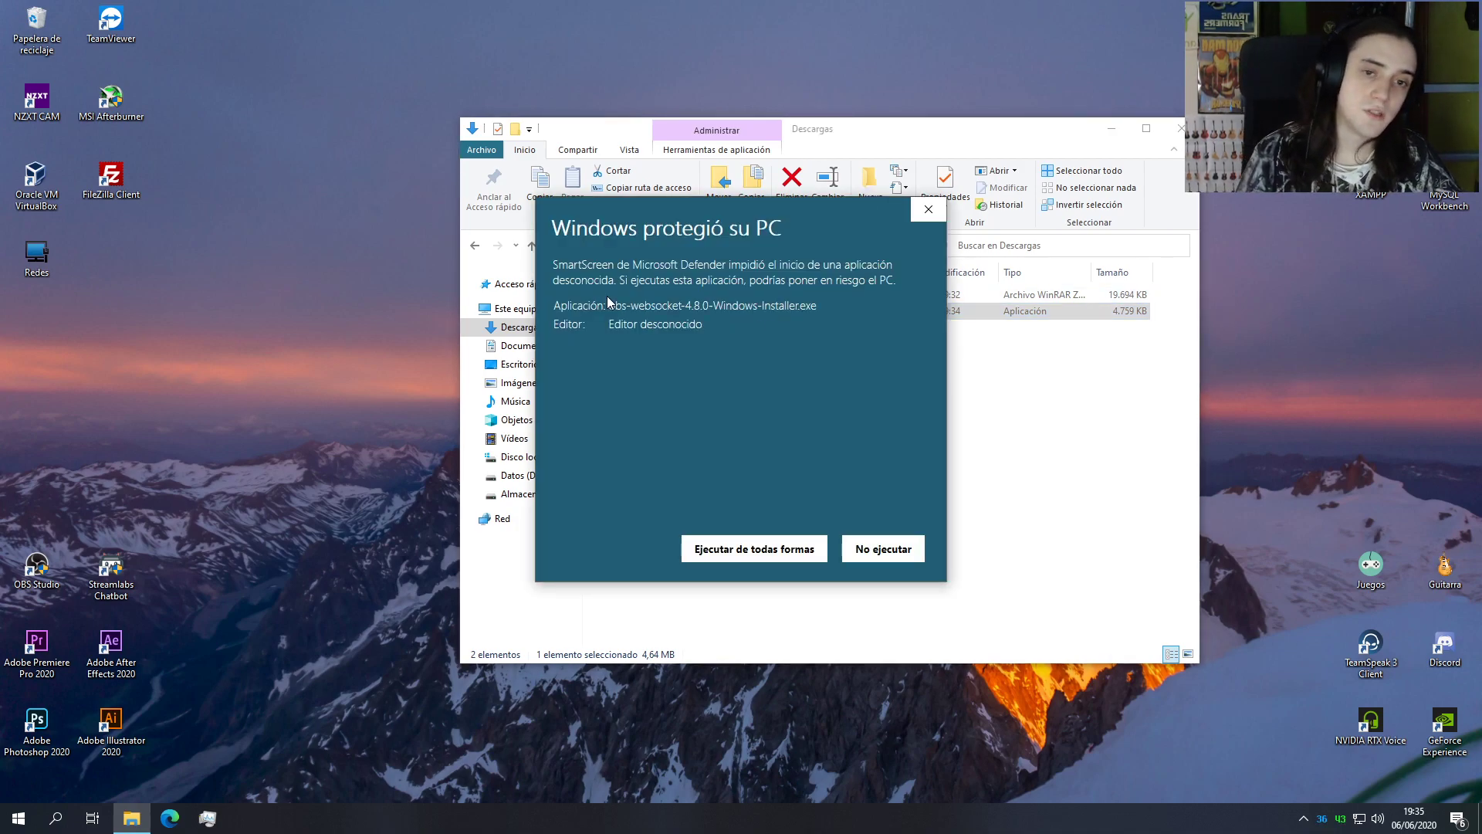
{"action": "left_click", "coordinate": [740, 549]}
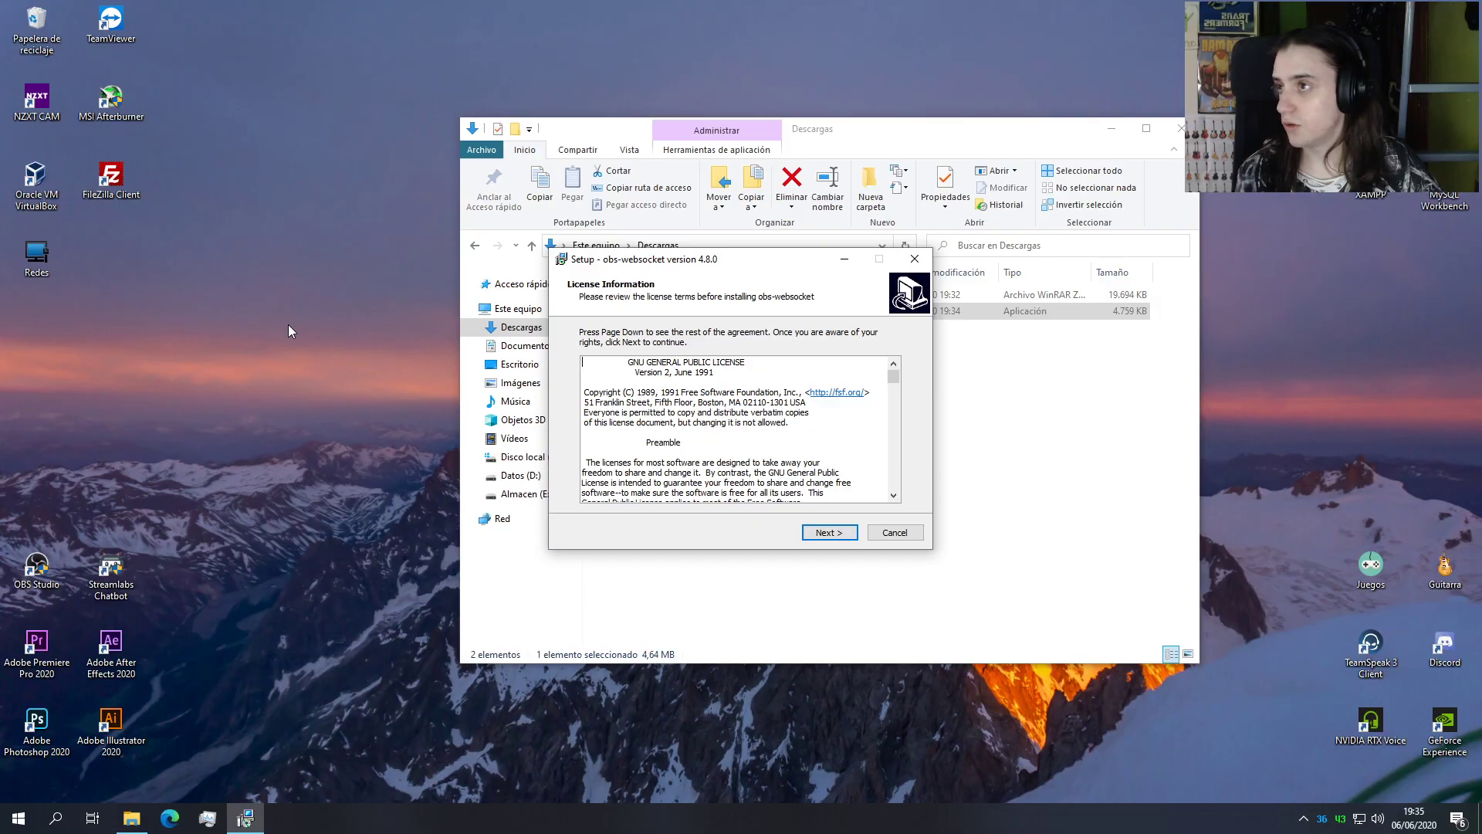
Step: Proceed through the obs-websocket setup and start the installation with OBS Studio set to close automatically
{"action": "left_click", "coordinate": [827, 533]}
{"action": "left_click", "coordinate": [831, 538]}
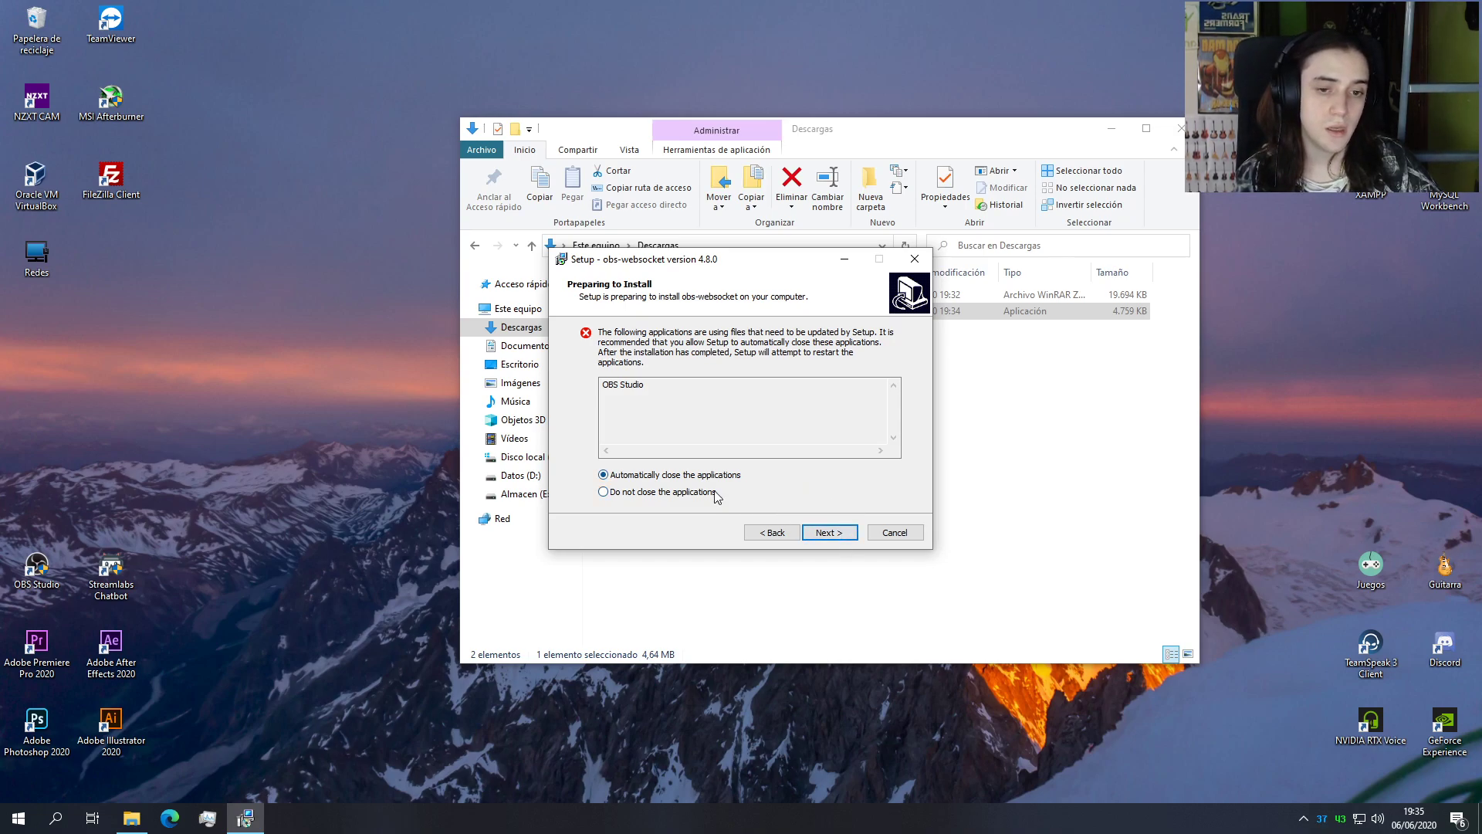
{"action": "left_click", "coordinate": [831, 533]}
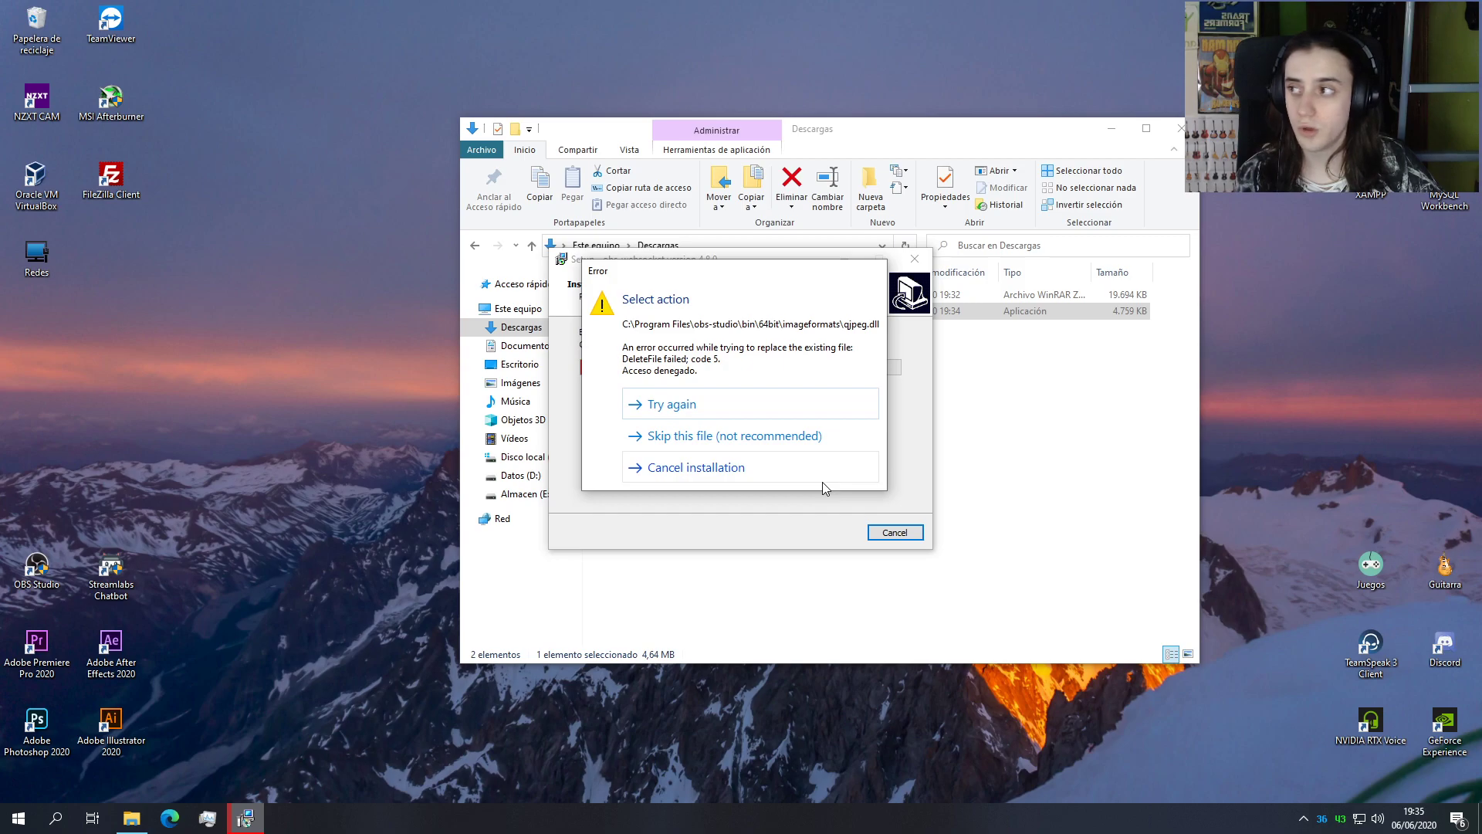
Step: Skip replacing the locked qjpeg.dll file and finish the obs-websocket setup
{"action": "left_click_drag", "start_coordinate": [672, 283], "coordinate": [940, 292]}
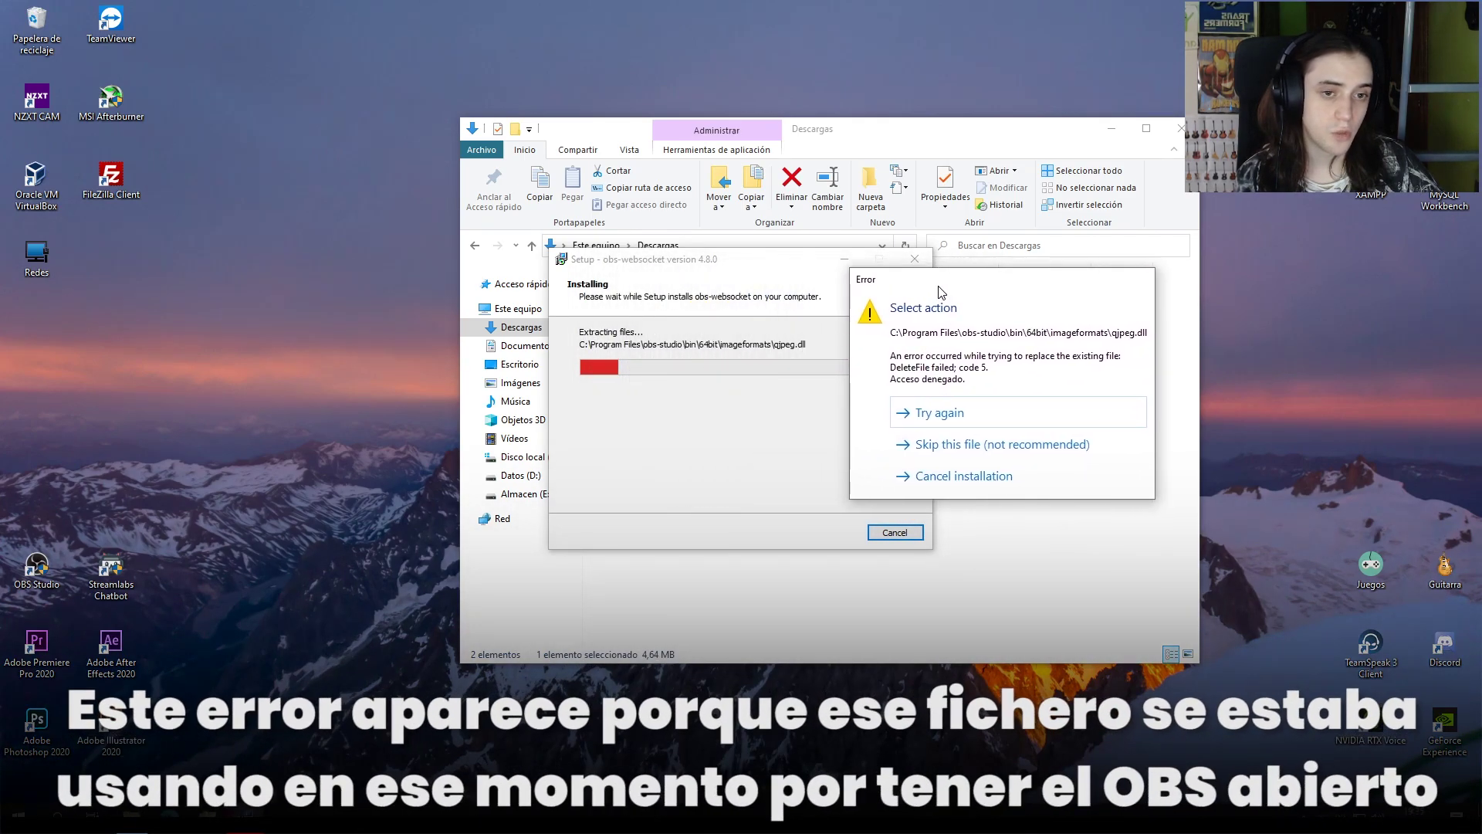
{"action": "left_click", "coordinate": [996, 445]}
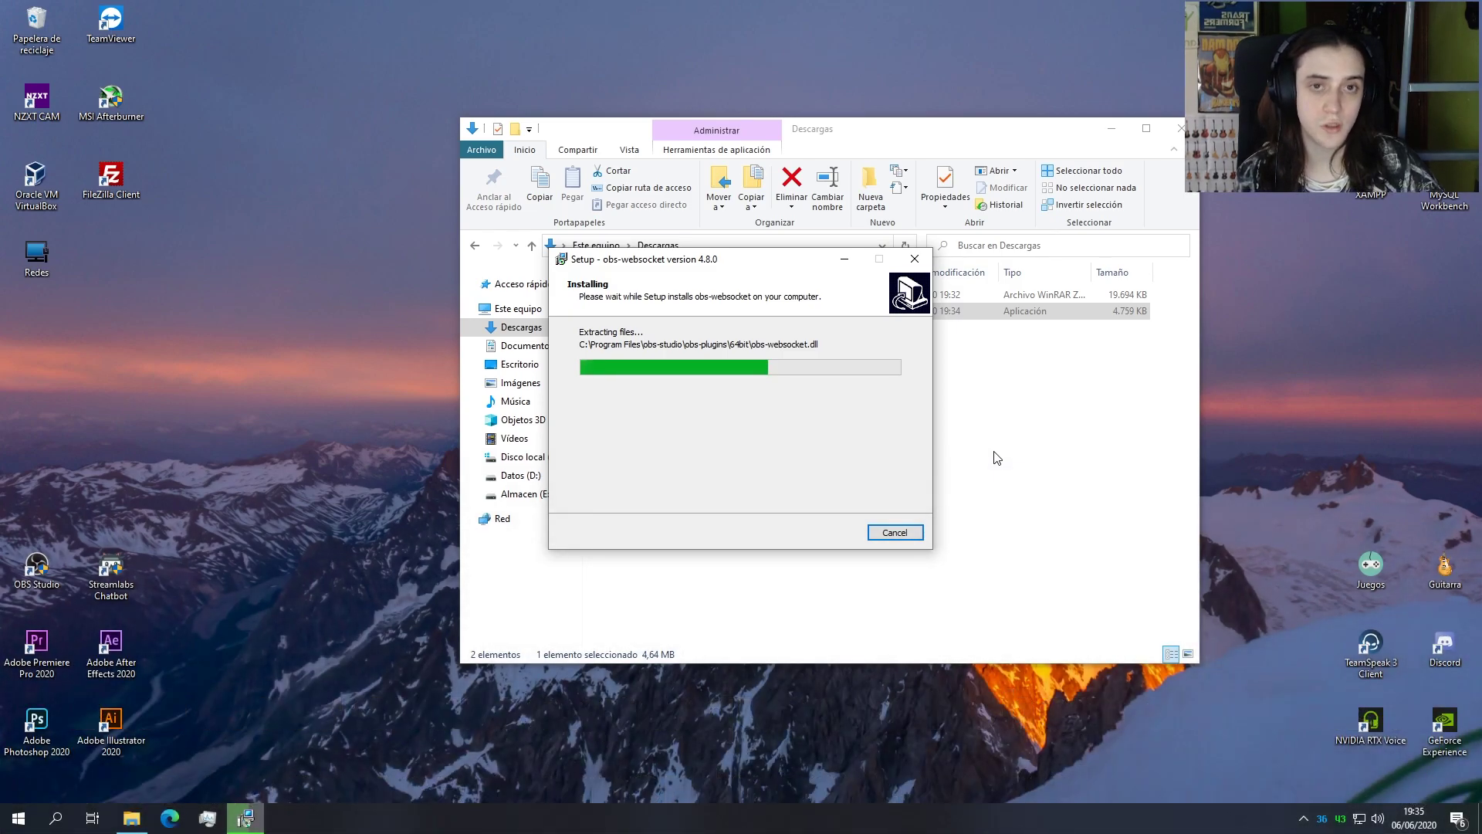
{"action": "left_click", "coordinate": [751, 453]}
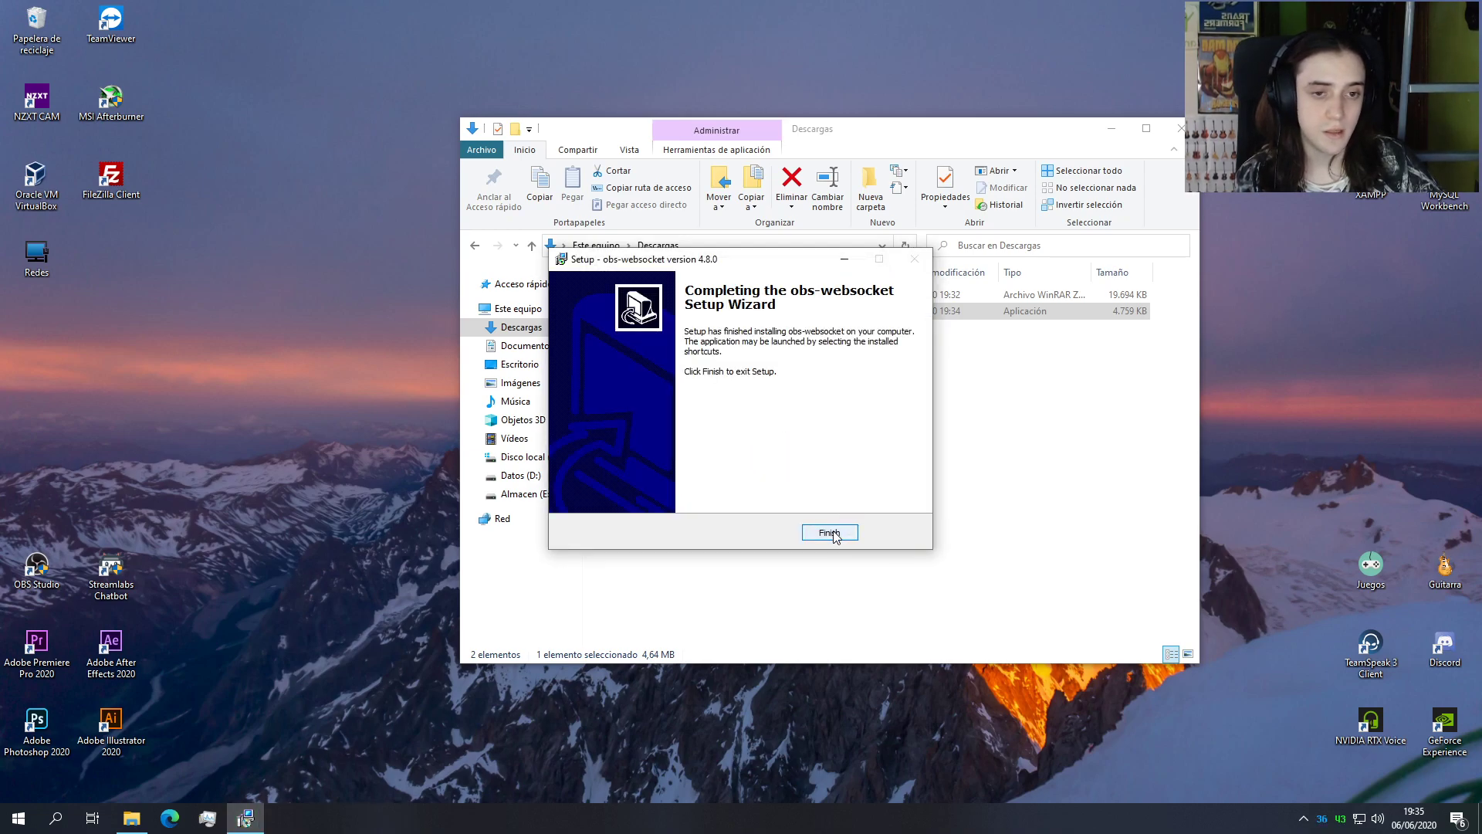
{"action": "left_click", "coordinate": [830, 532]}
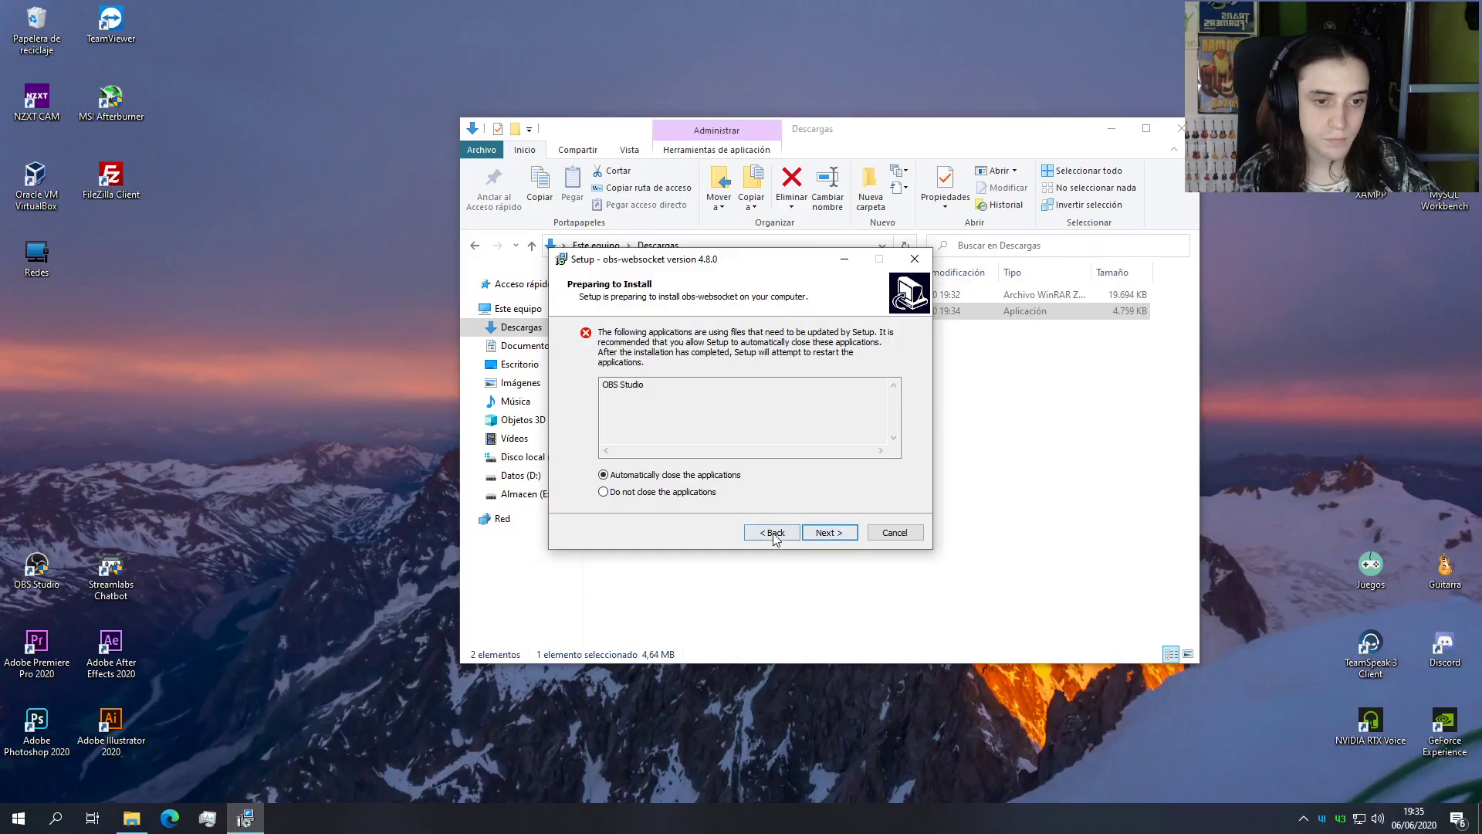
Step: Exit the obs-websocket setup window and delete the installer from the Descargas folder
{"action": "left_click", "coordinate": [914, 258]}
{"action": "left_click", "coordinate": [809, 487]}
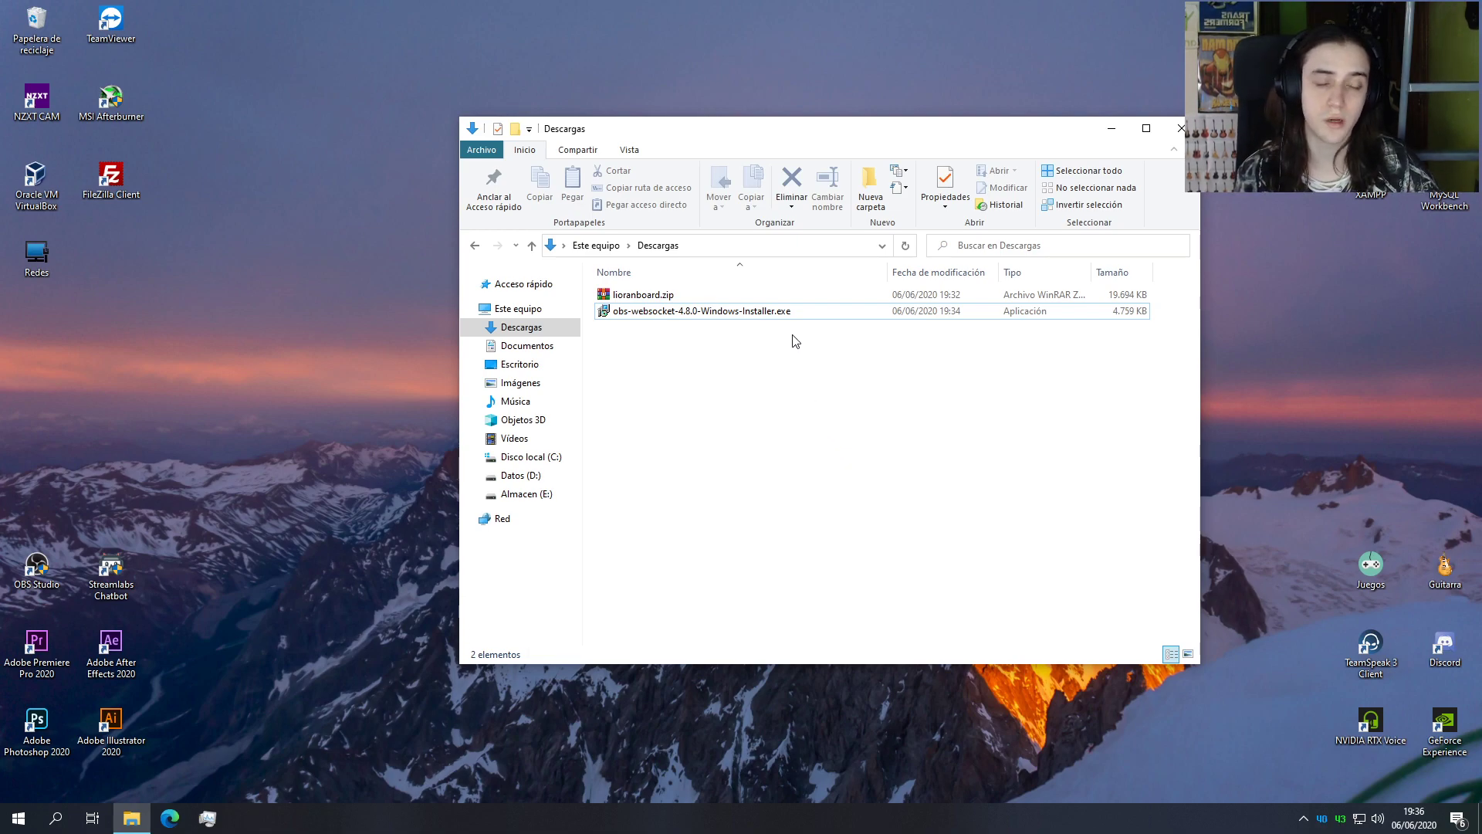
{"action": "left_click", "coordinate": [775, 316]}
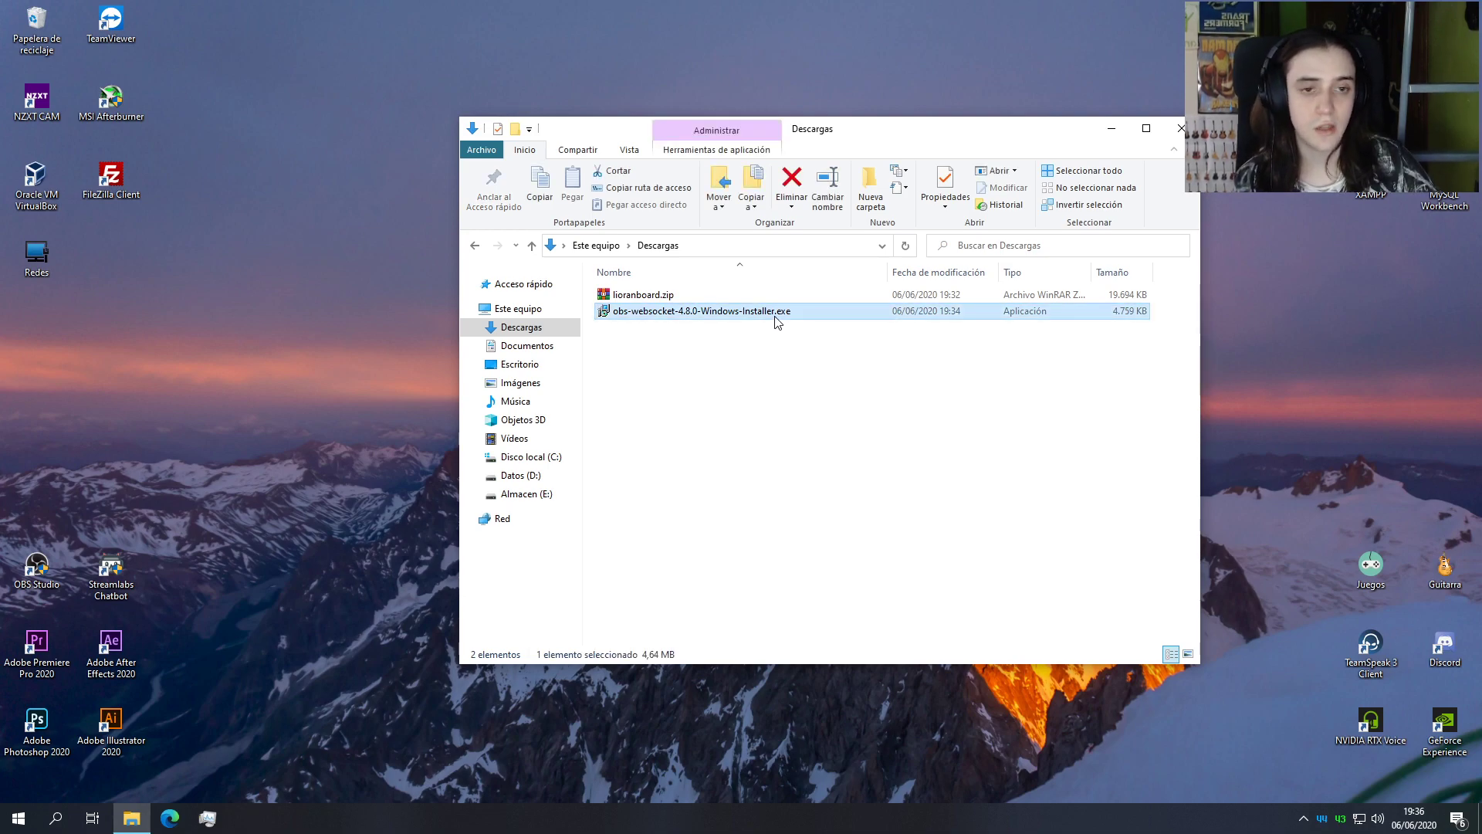
{"action": "key", "text": "Delete"}
Step: Switch to the OBS Studio window
{"action": "left_click", "coordinate": [627, 297]}
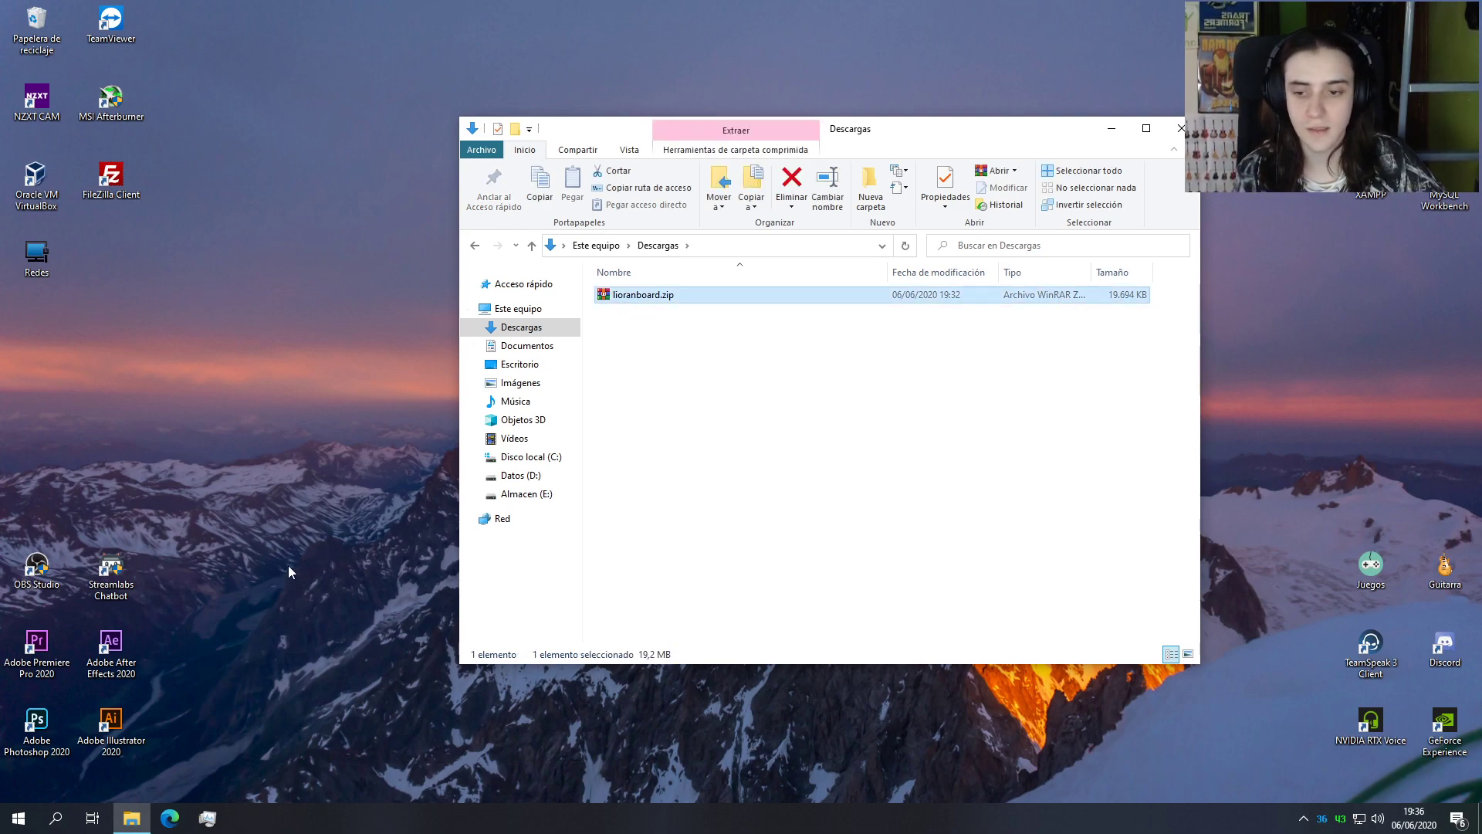
{"action": "left_click", "coordinate": [111, 571]}
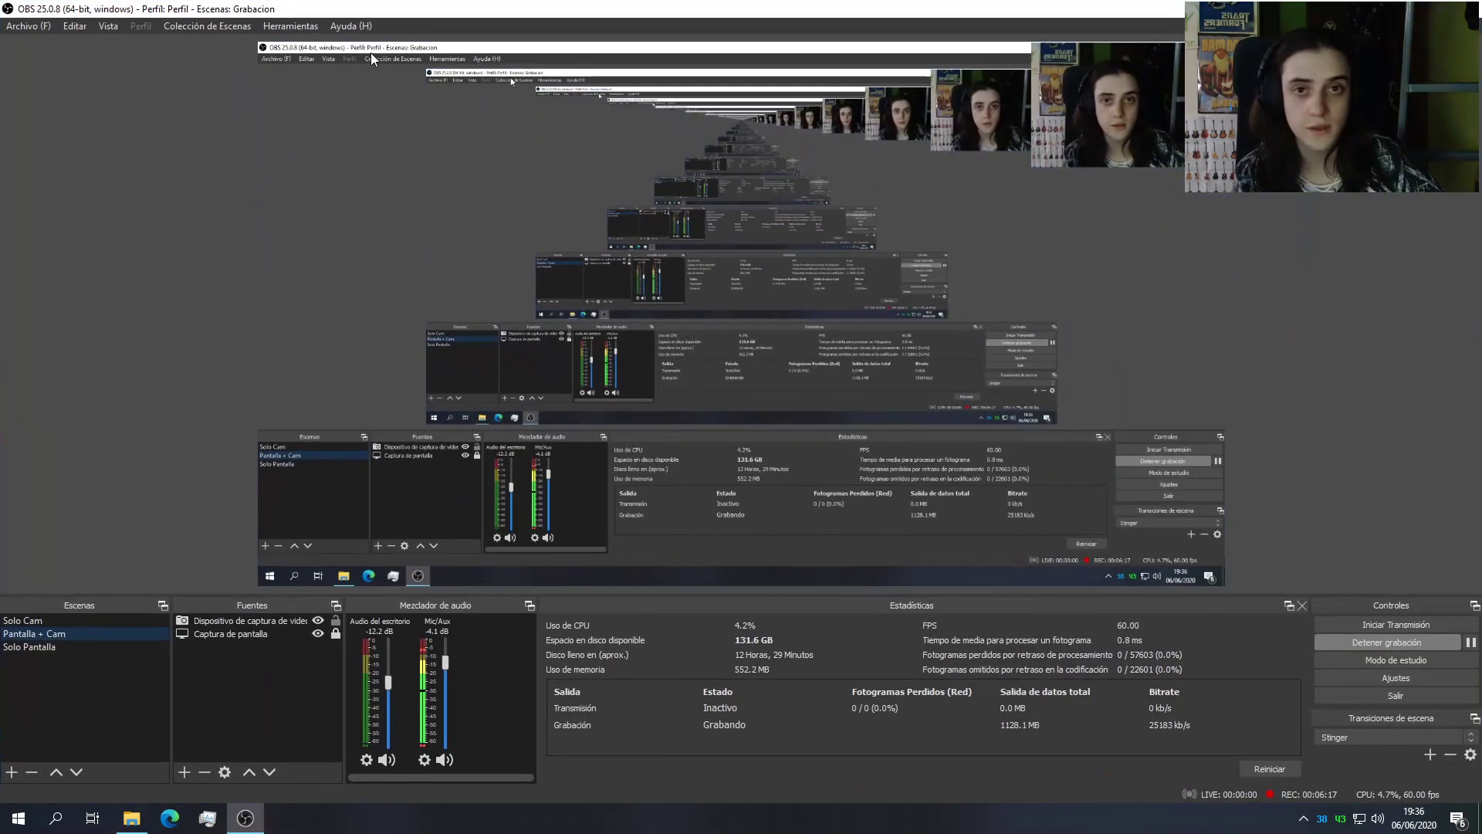
{"action": "left_click", "coordinate": [332, 26]}
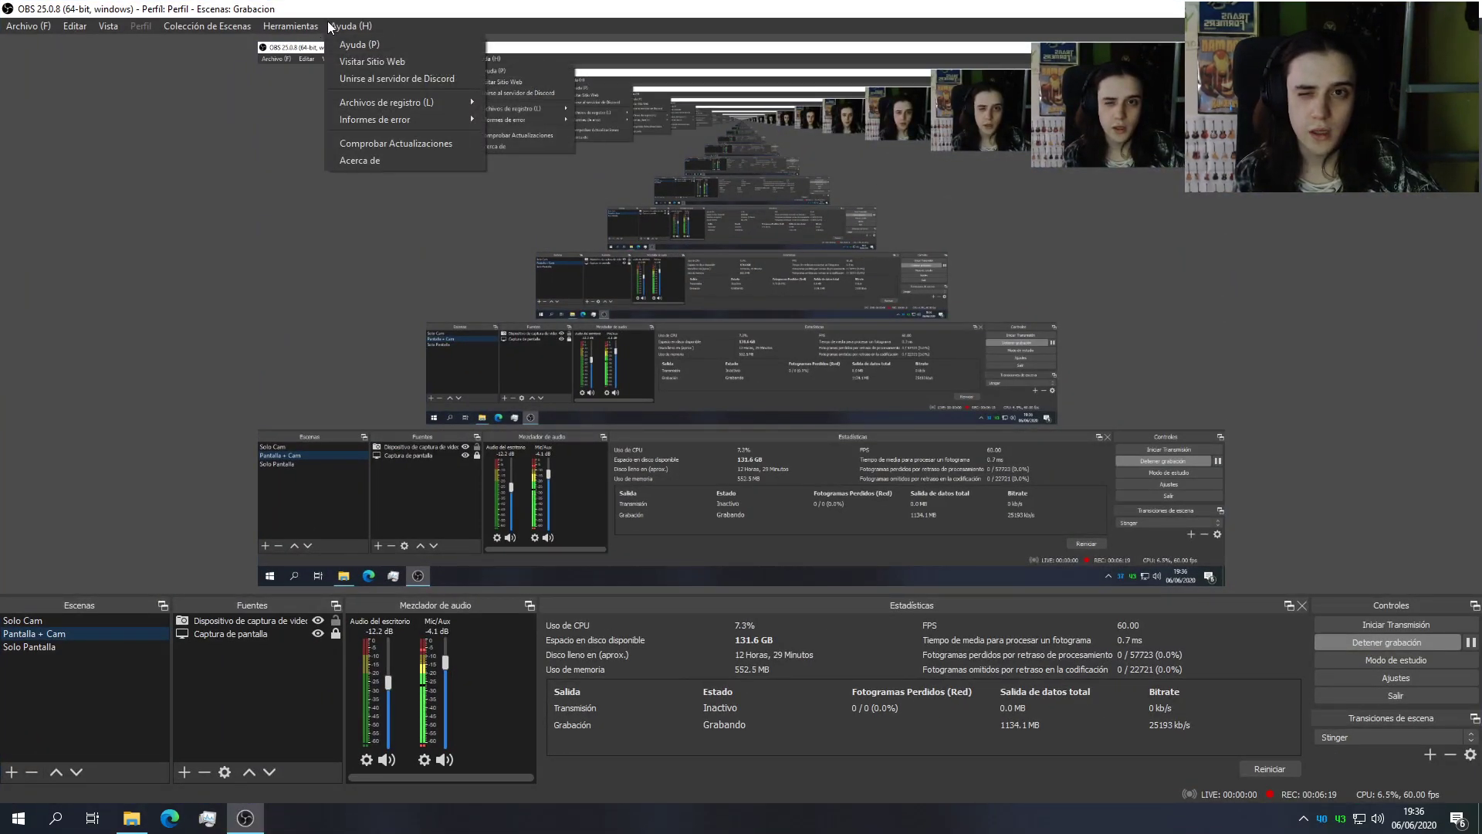
{"action": "mouse_move", "coordinate": [300, 24]}
{"action": "left_click", "coordinate": [301, 68]}
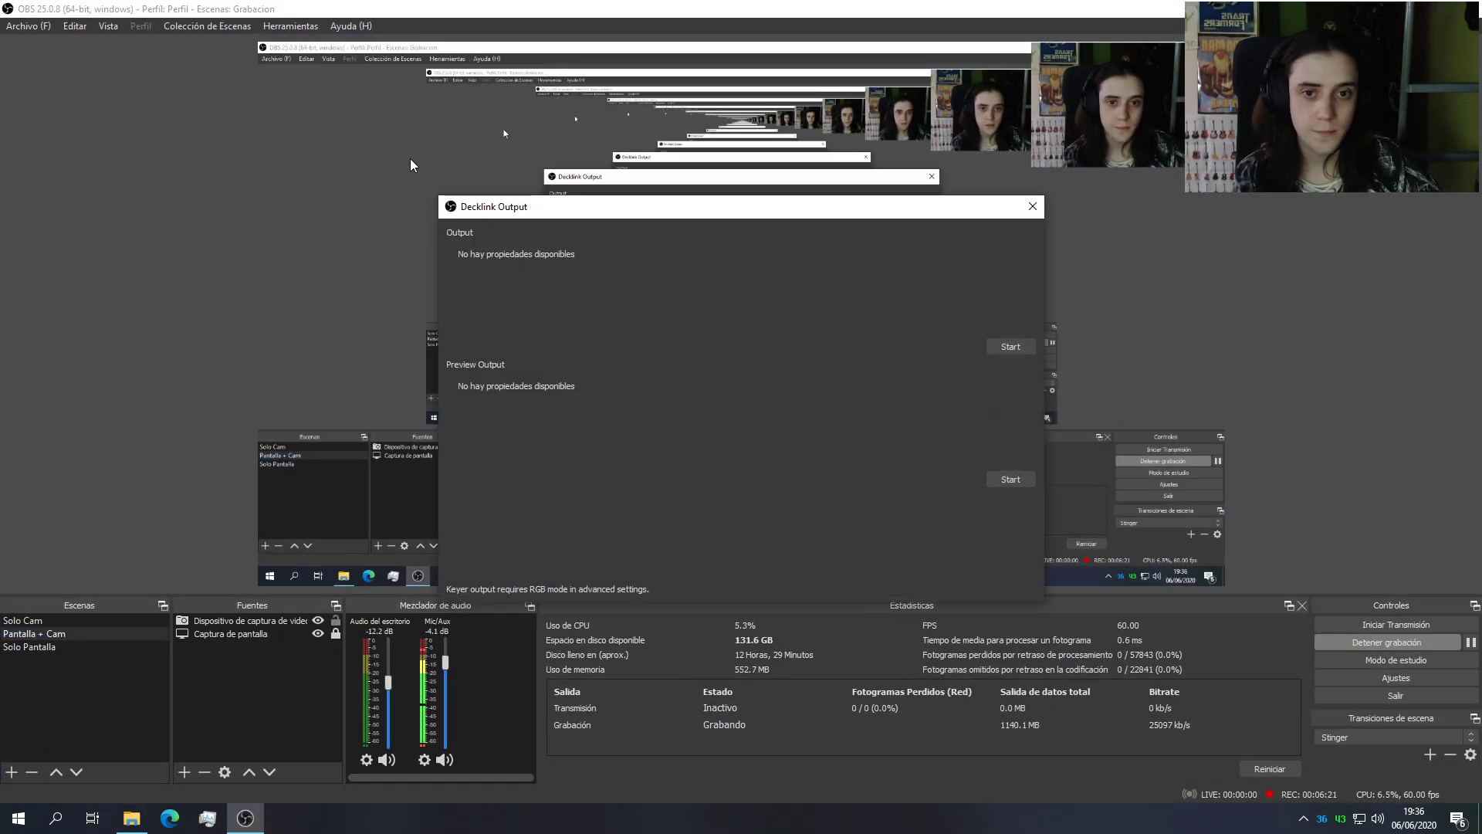
{"action": "left_click_drag", "start_coordinate": [566, 213], "coordinate": [536, 209]}
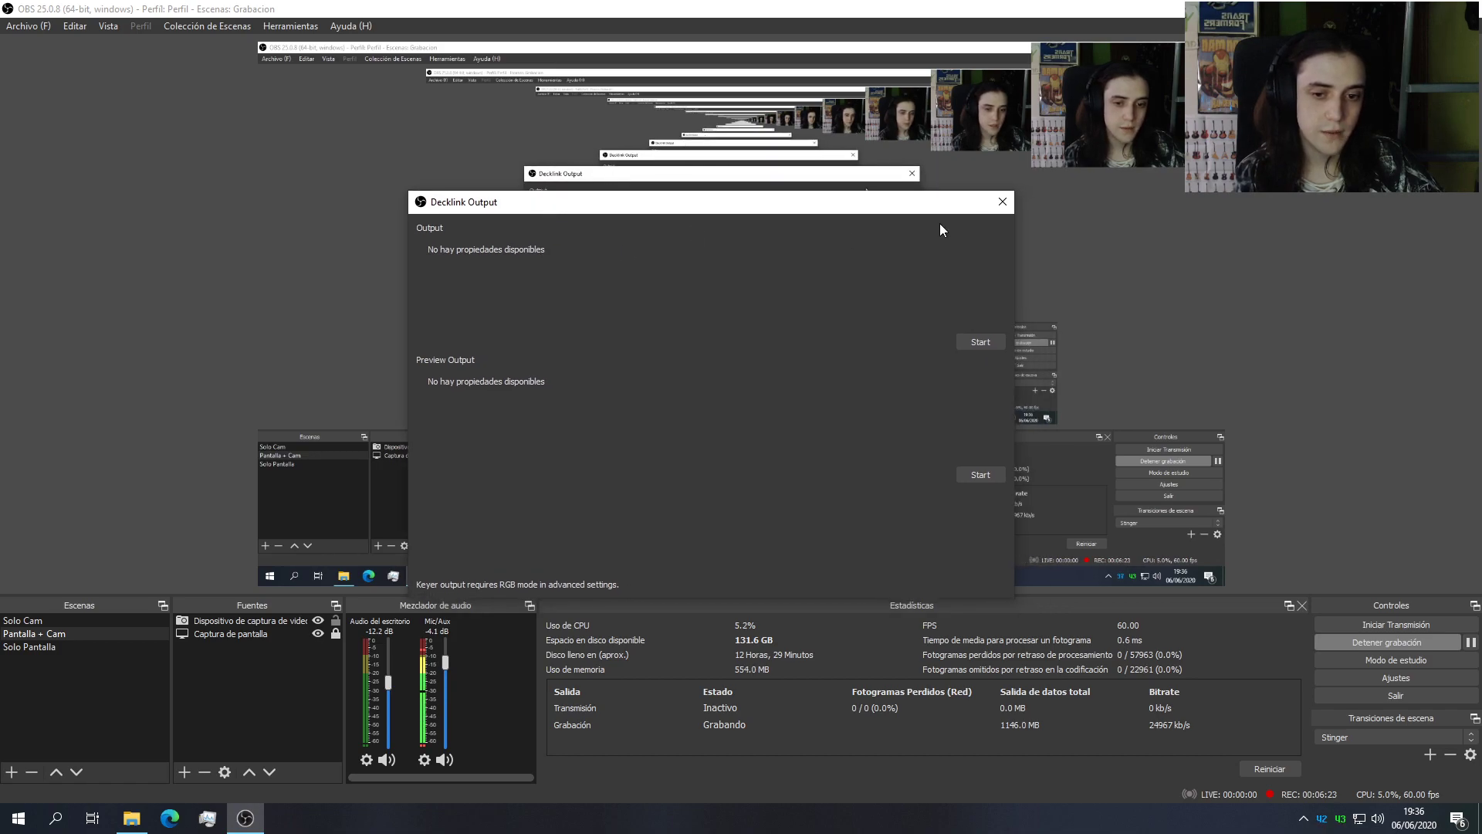
{"action": "left_click", "coordinate": [1002, 202]}
Step: Check the WebSockets Server Settings in OBS Studio, close them and return to the Descargas folder
{"action": "left_click", "coordinate": [272, 26]}
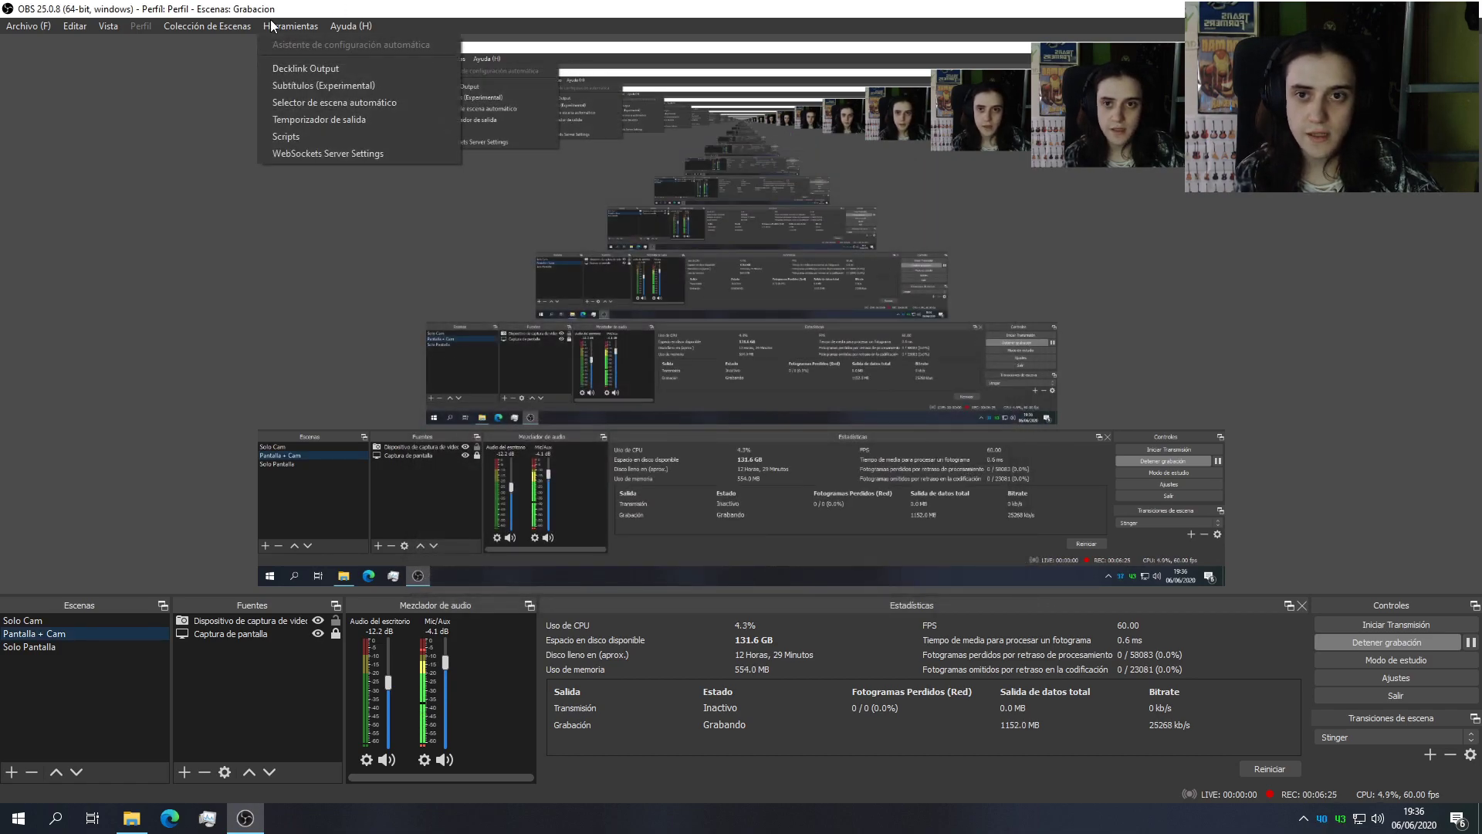
{"action": "left_click", "coordinate": [310, 152]}
{"action": "left_click", "coordinate": [879, 323]}
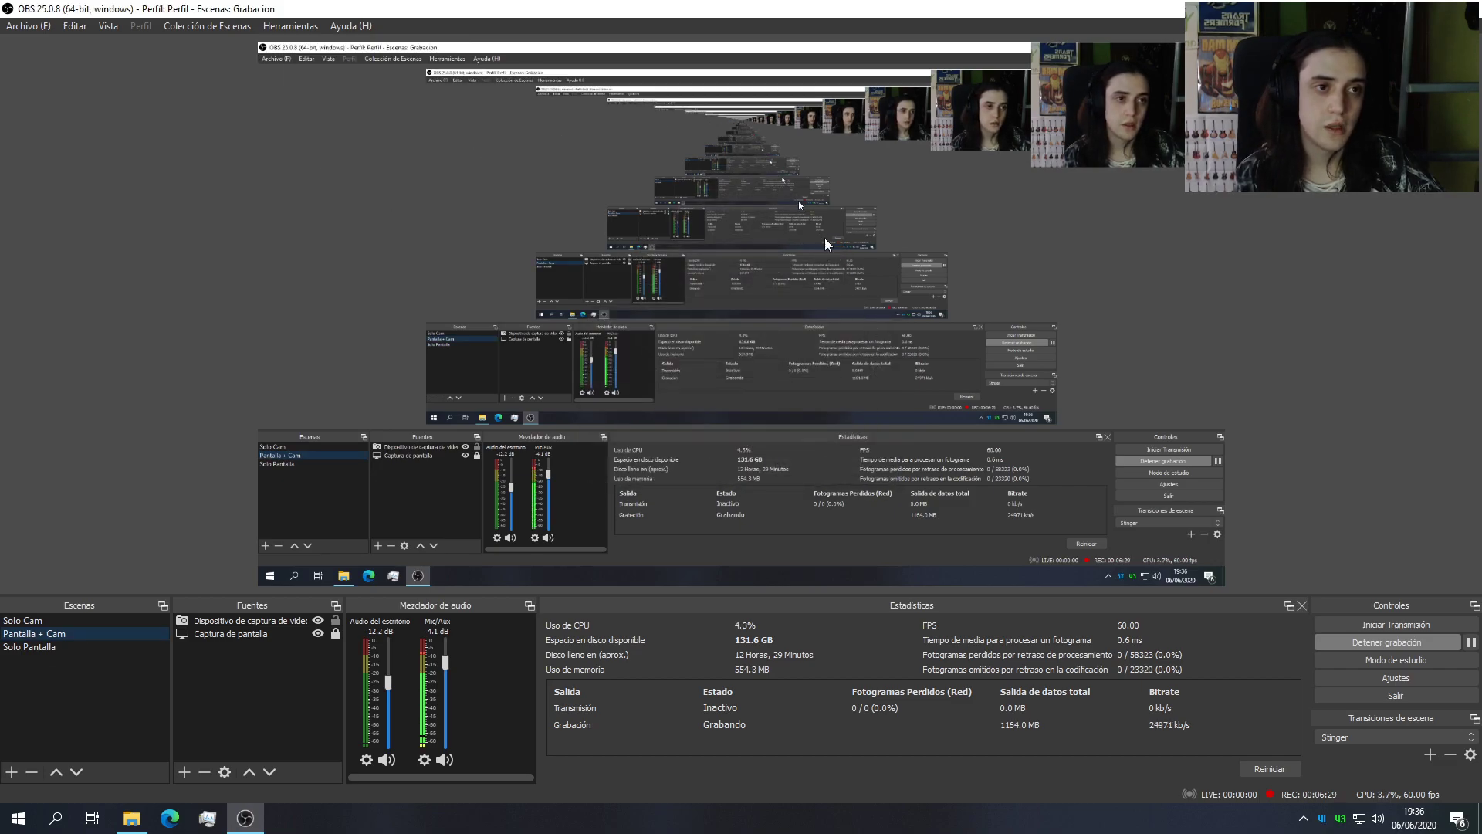
{"action": "left_click_drag", "start_coordinate": [811, 9], "coordinate": [0, 46]}
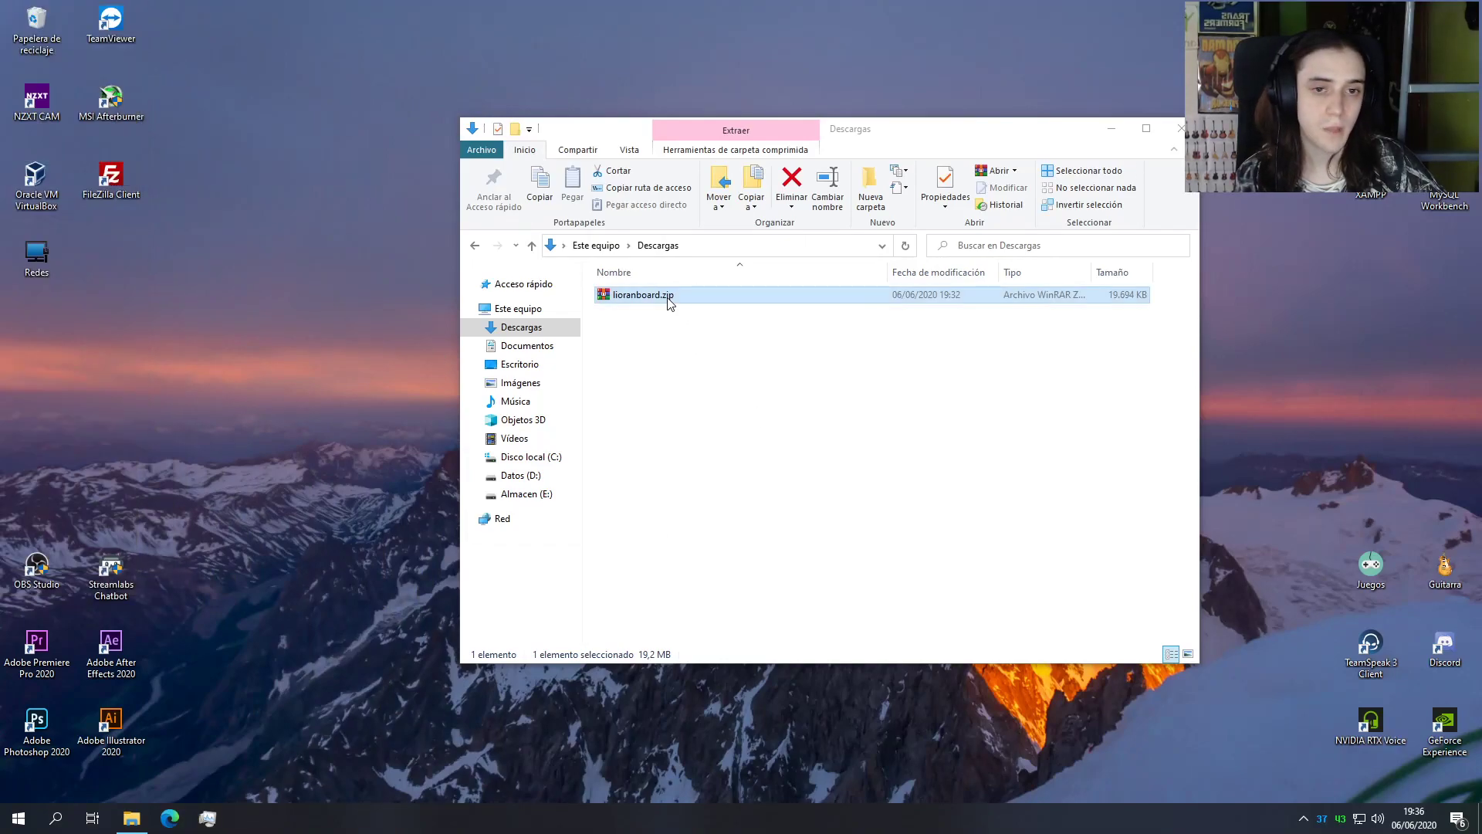
Step: Extract lioranboard.zip into its own lioranboard folder within Descargas
{"action": "left_click", "coordinate": [672, 294]}
{"action": "left_click_drag", "start_coordinate": [858, 141], "coordinate": [683, 128]}
{"action": "left_click", "coordinate": [502, 303]}
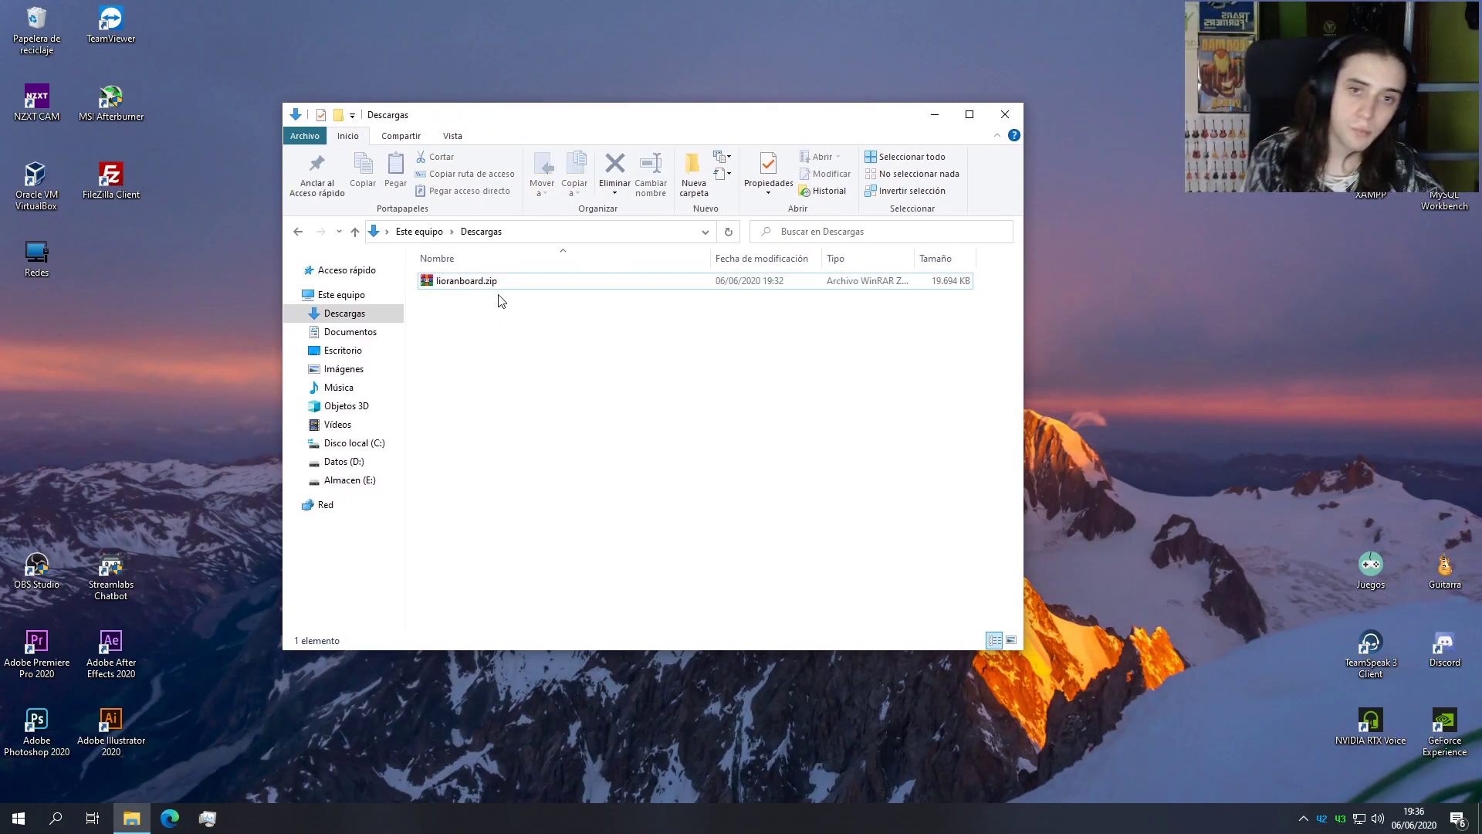
{"action": "left_click", "coordinate": [494, 289]}
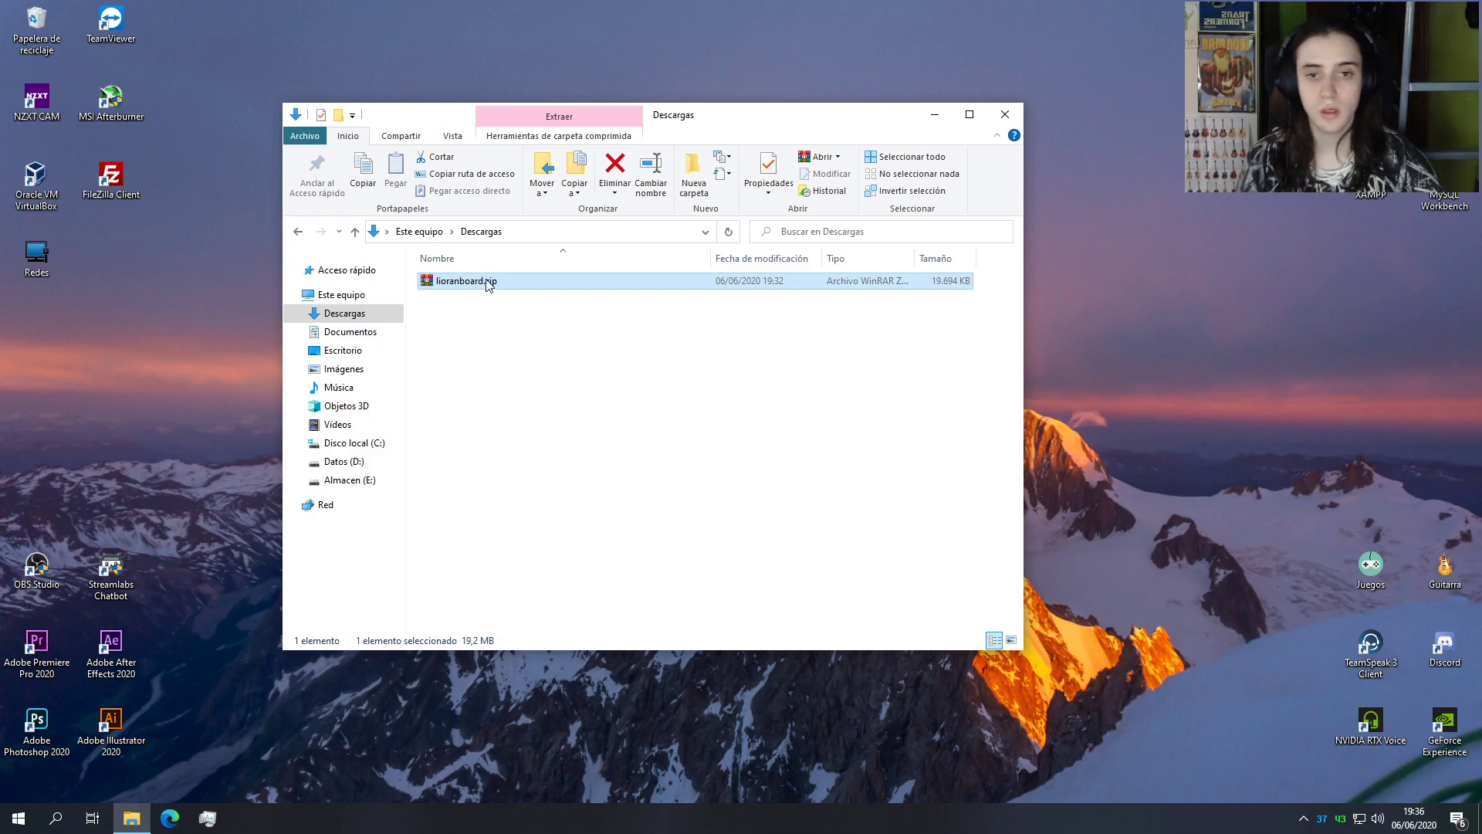
{"action": "right_click", "coordinate": [487, 283]}
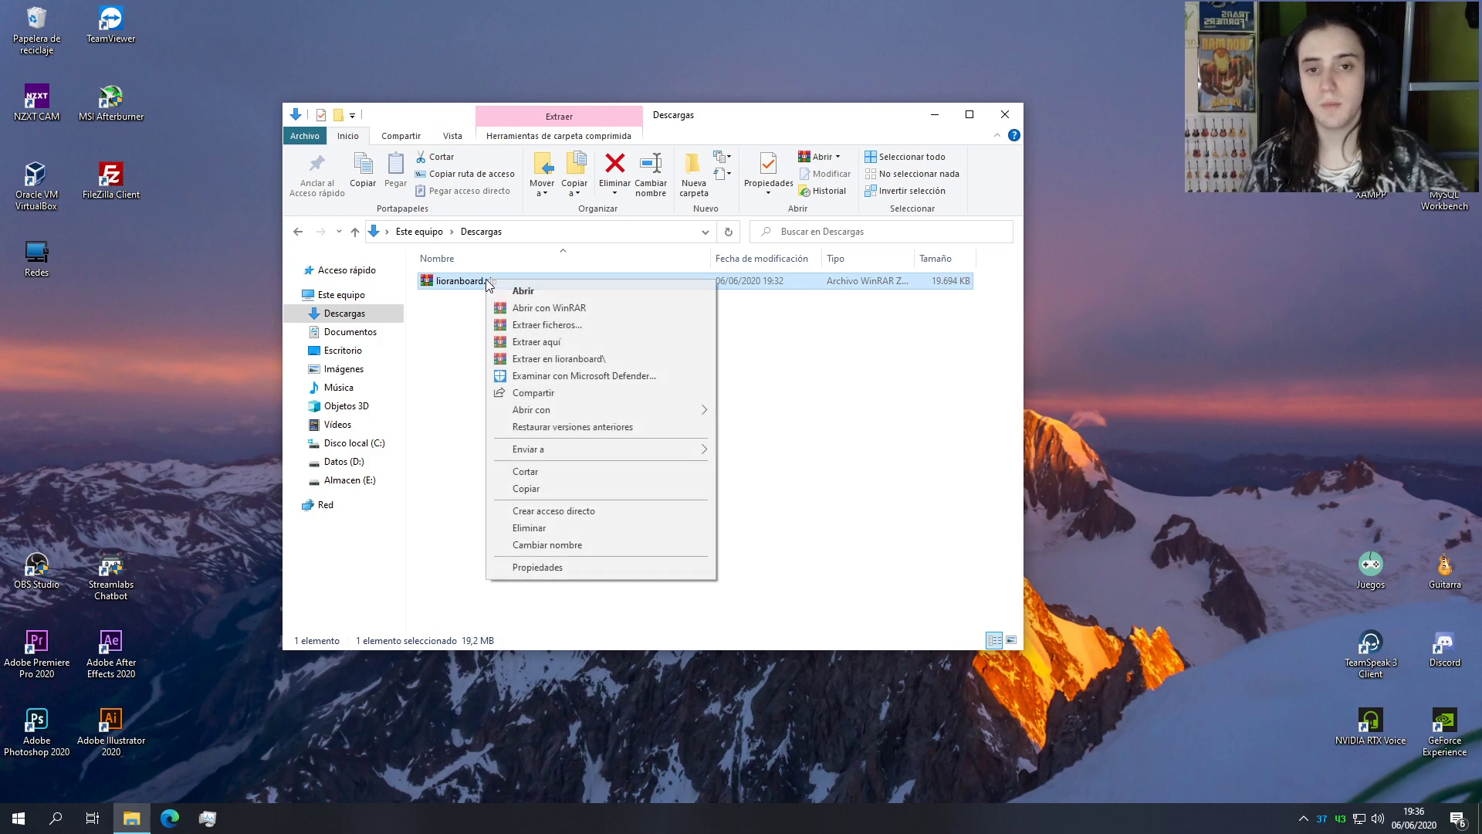
{"action": "left_click", "coordinate": [542, 366]}
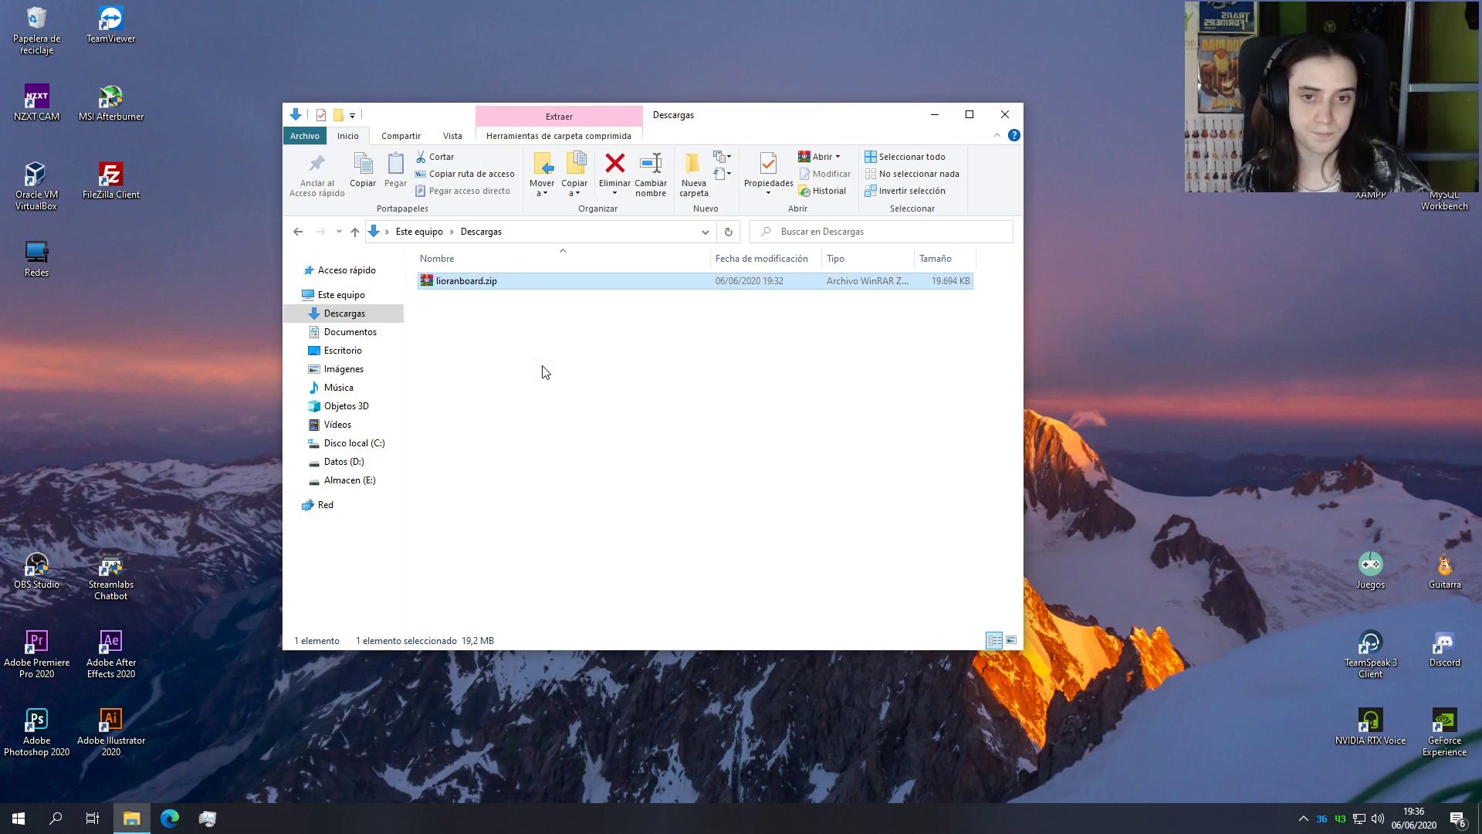
Step: Check the contents of the extracted lioranboard folder and delete lioranboard.zip from Descargas
{"action": "double_click", "coordinate": [471, 283]}
{"action": "left_click_drag", "start_coordinate": [514, 452], "coordinate": [477, 247]}
{"action": "key", "text": "alt+Left"}
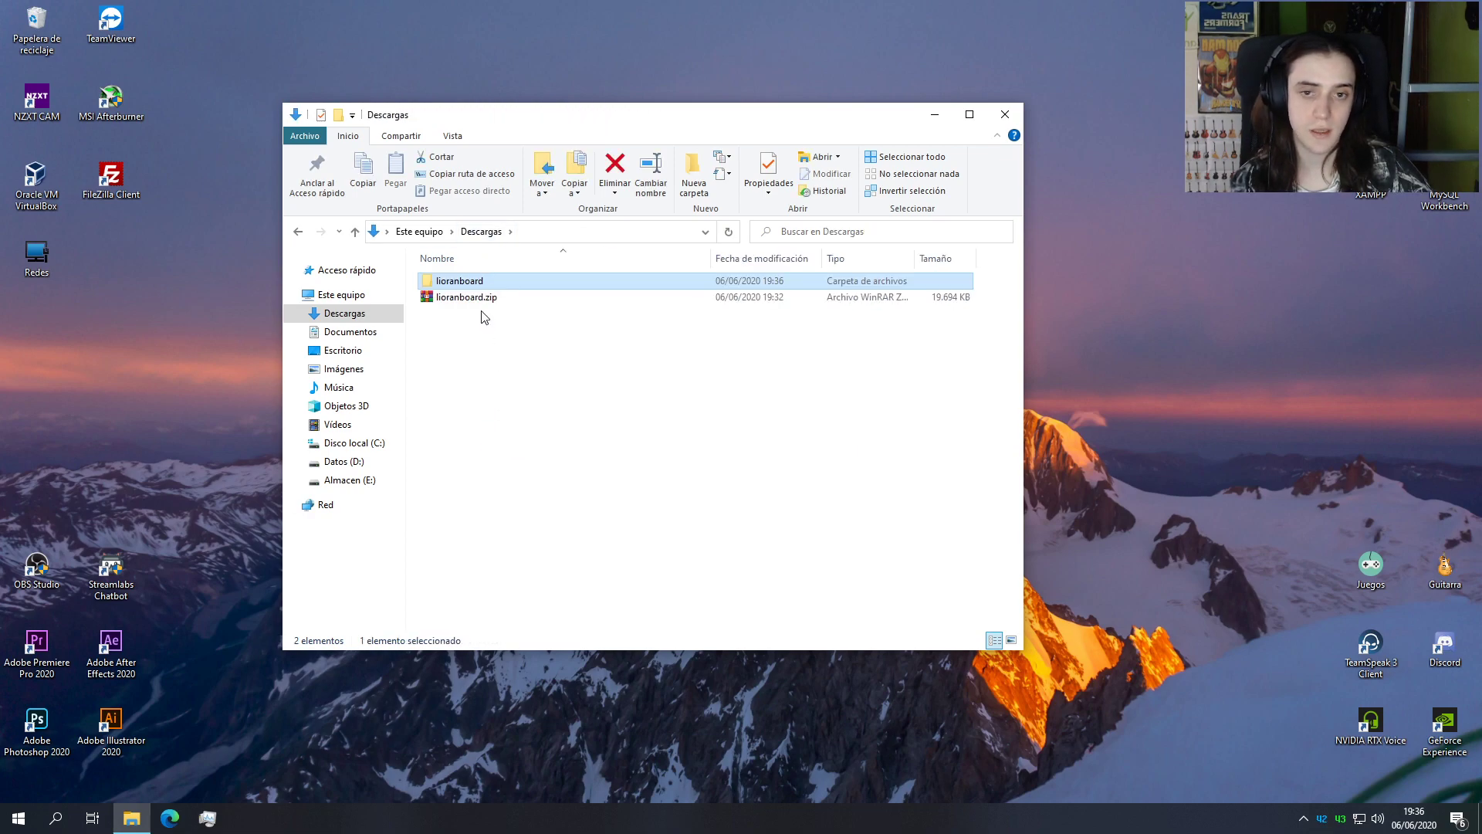
{"action": "left_click", "coordinate": [479, 300]}
{"action": "key", "text": "Delete"}
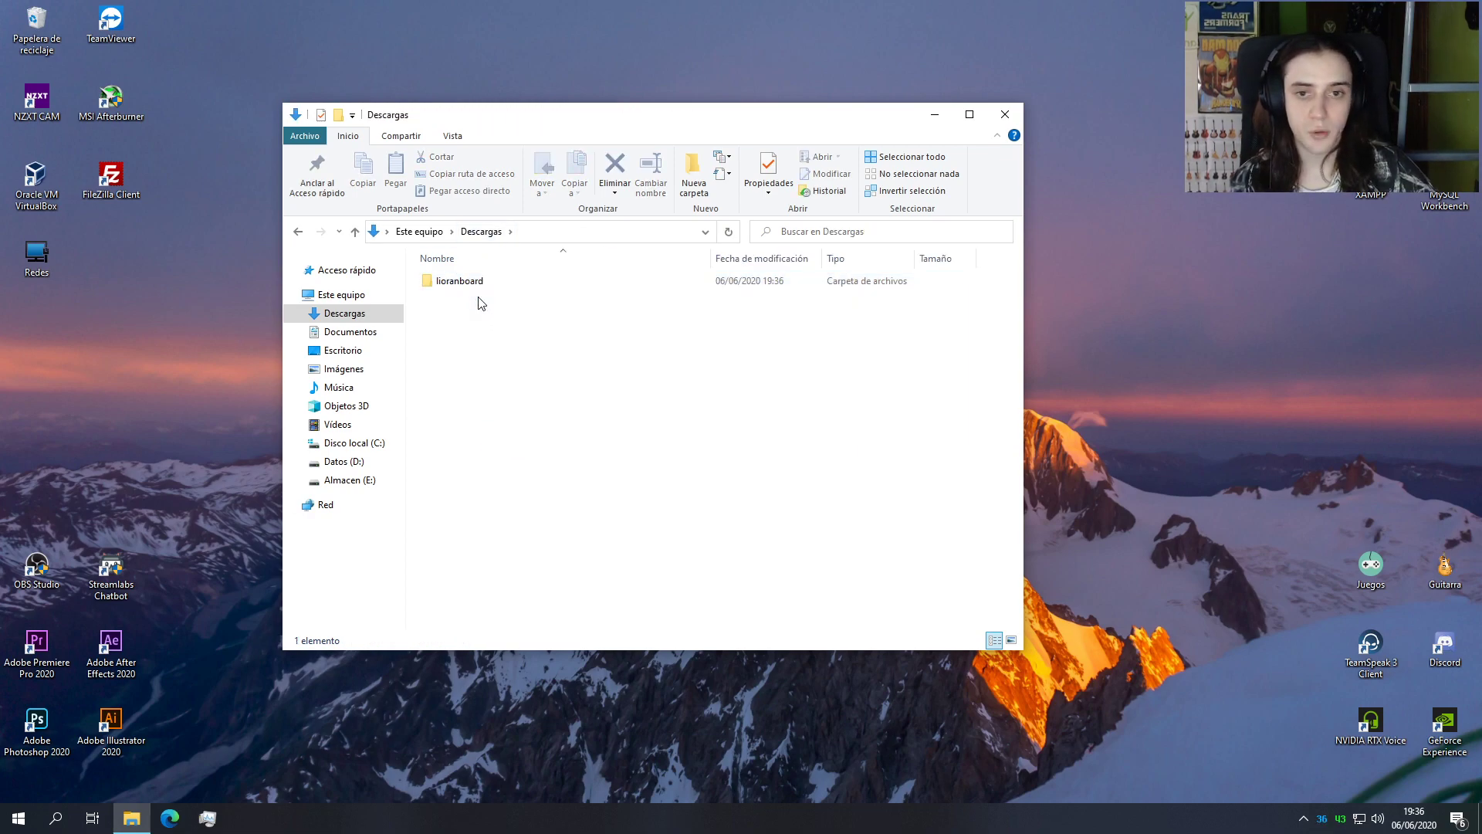
Step: Examine the files and subfolders in the lioranboard folder, including LioranBoard Stream deck(PC)
{"action": "left_click", "coordinate": [467, 284]}
{"action": "double_click", "coordinate": [461, 284]}
{"action": "key", "text": "alt+Left"}
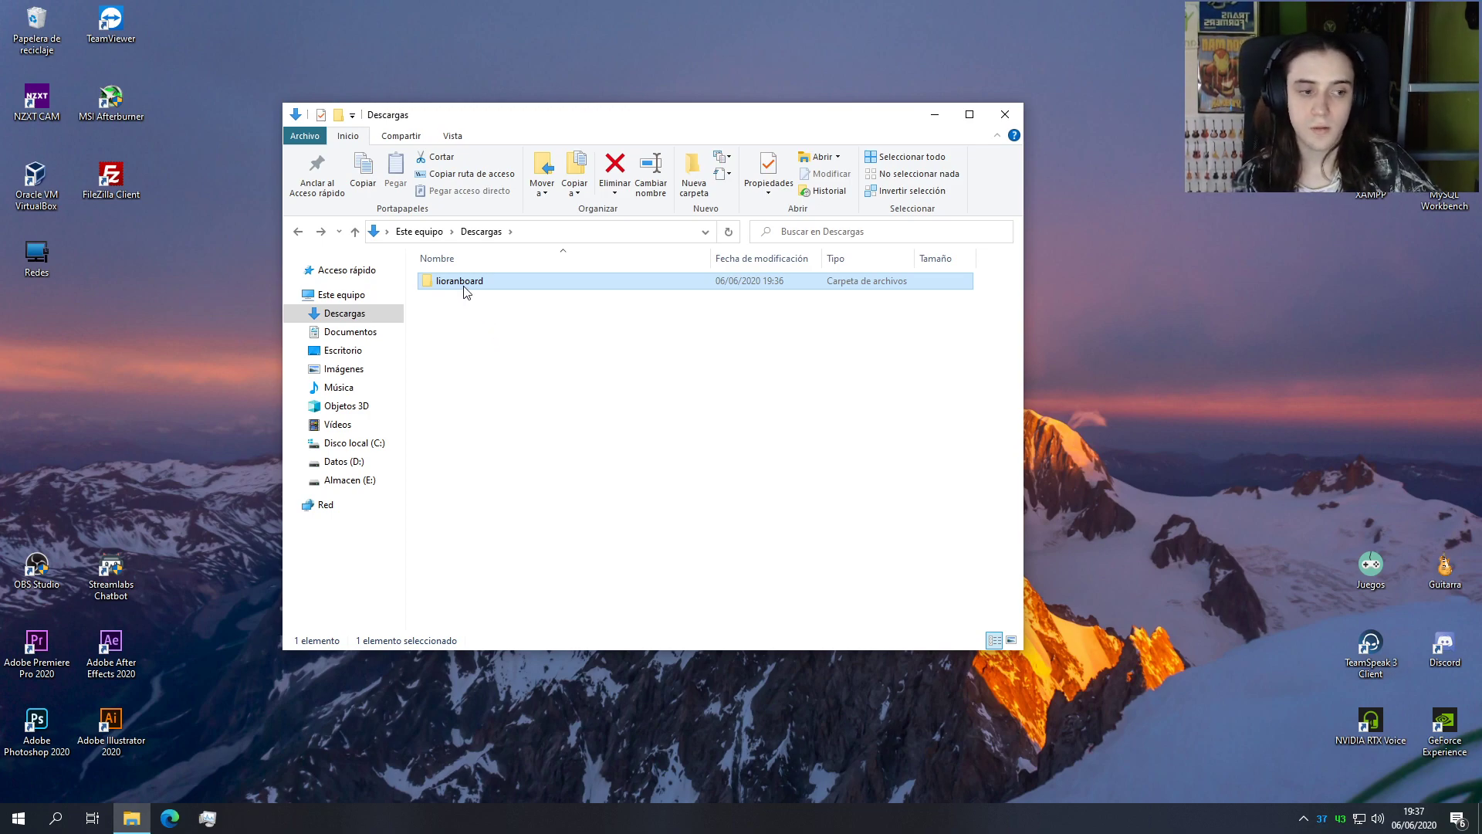
{"action": "mouse_move", "coordinate": [464, 291]}
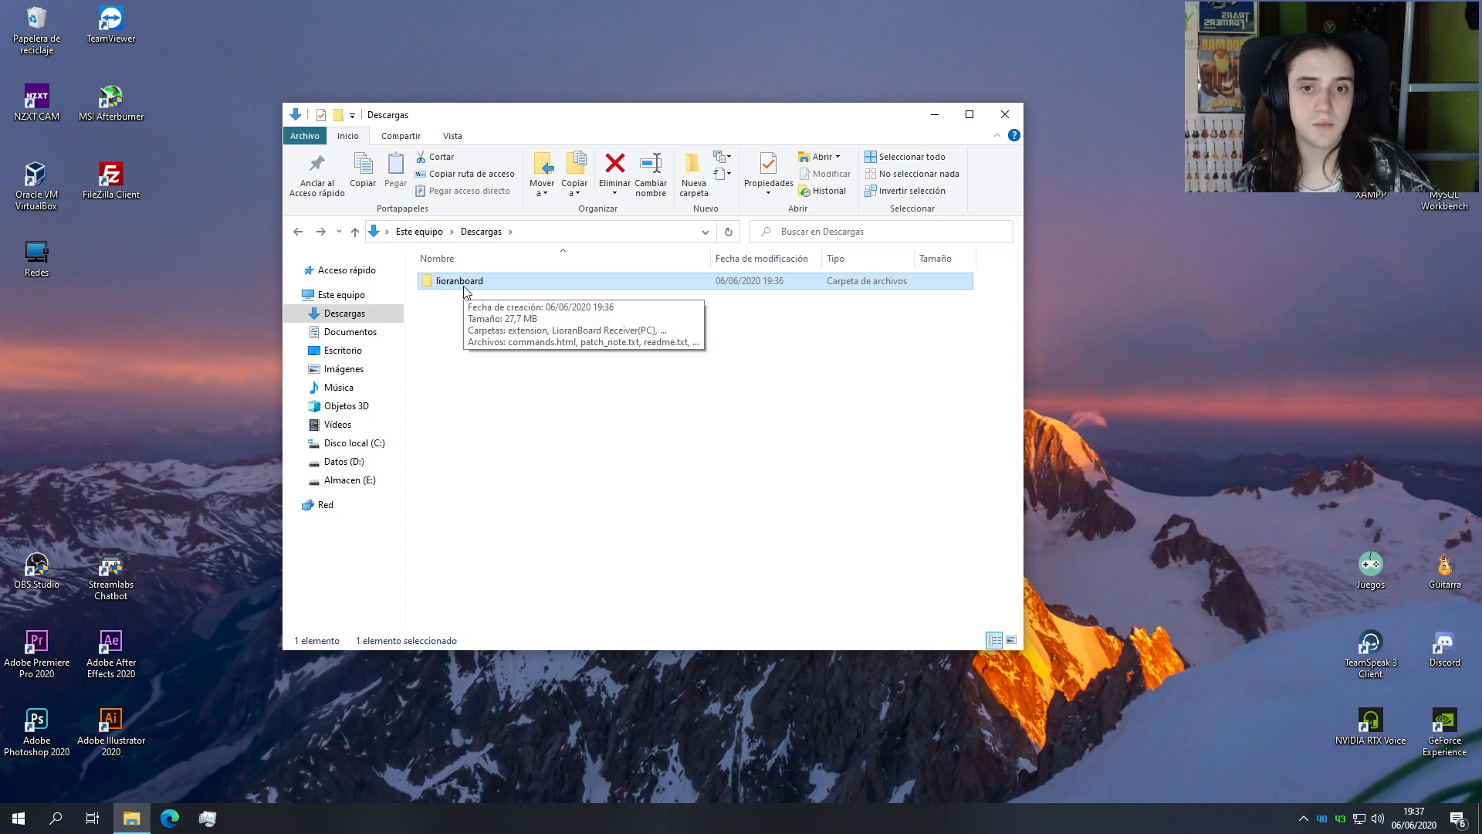
{"action": "double_click", "coordinate": [462, 282]}
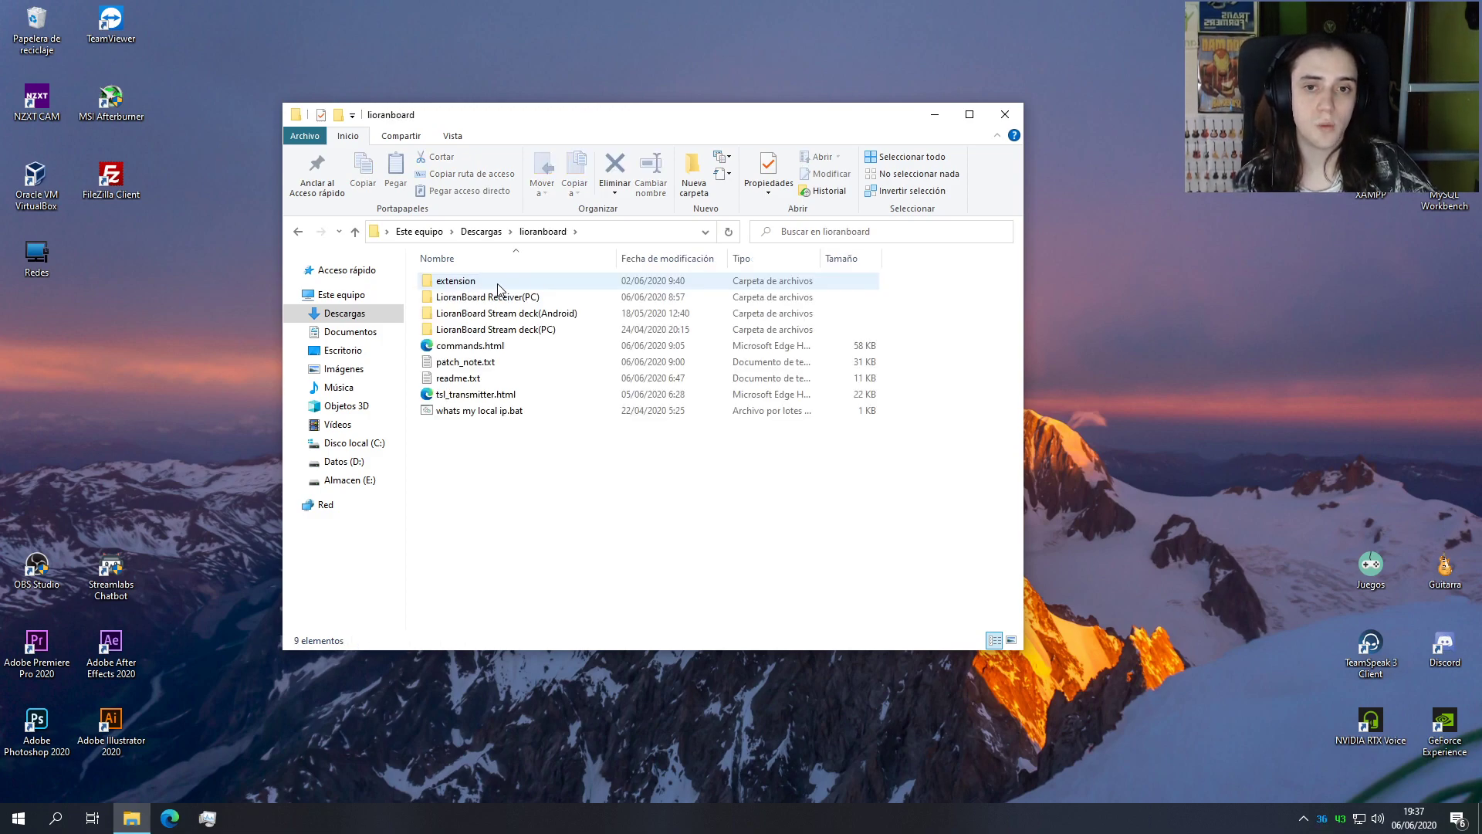
{"action": "key", "text": "alt+Left"}
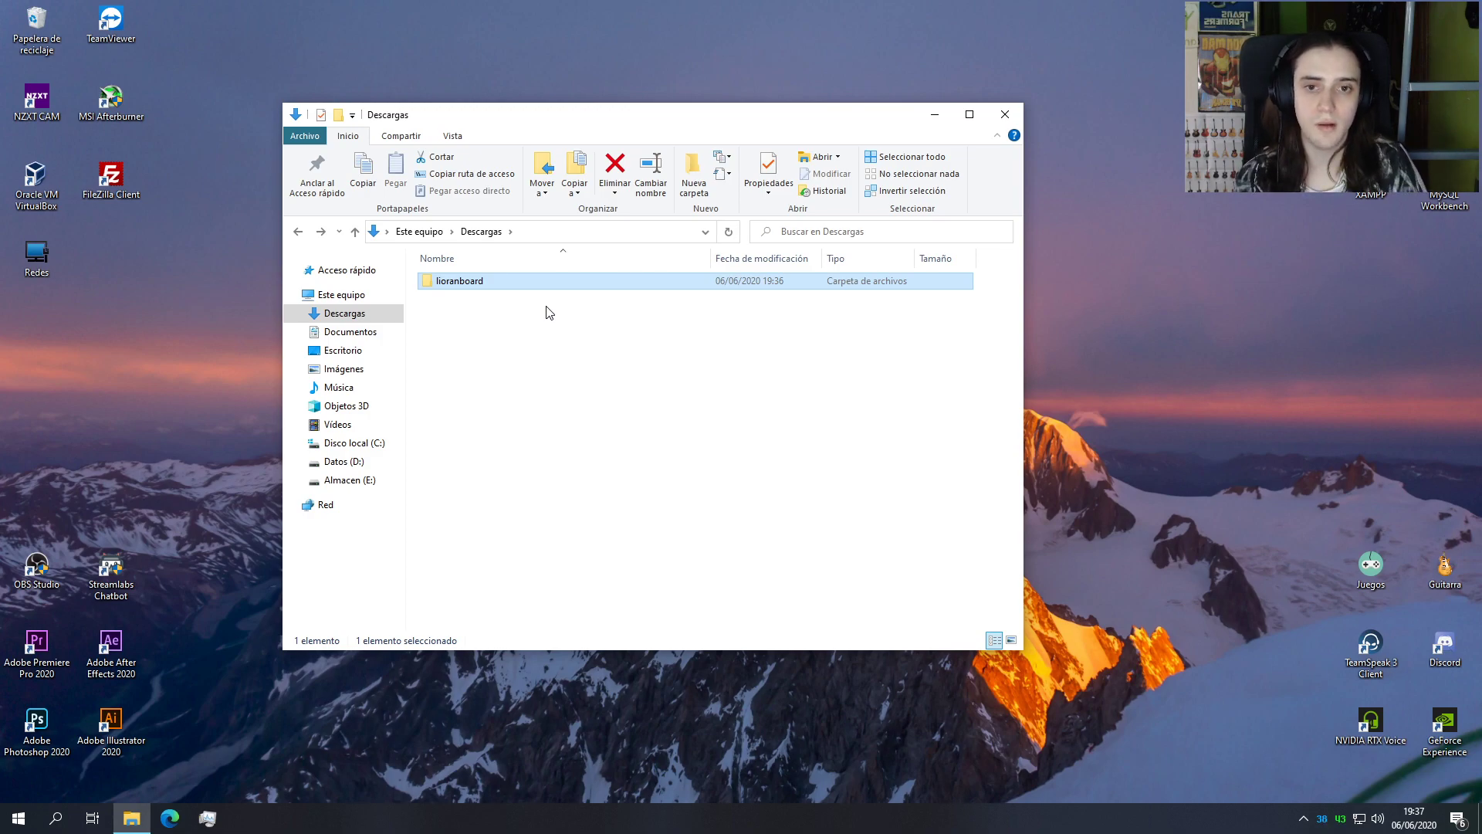
{"action": "double_click", "coordinate": [465, 282]}
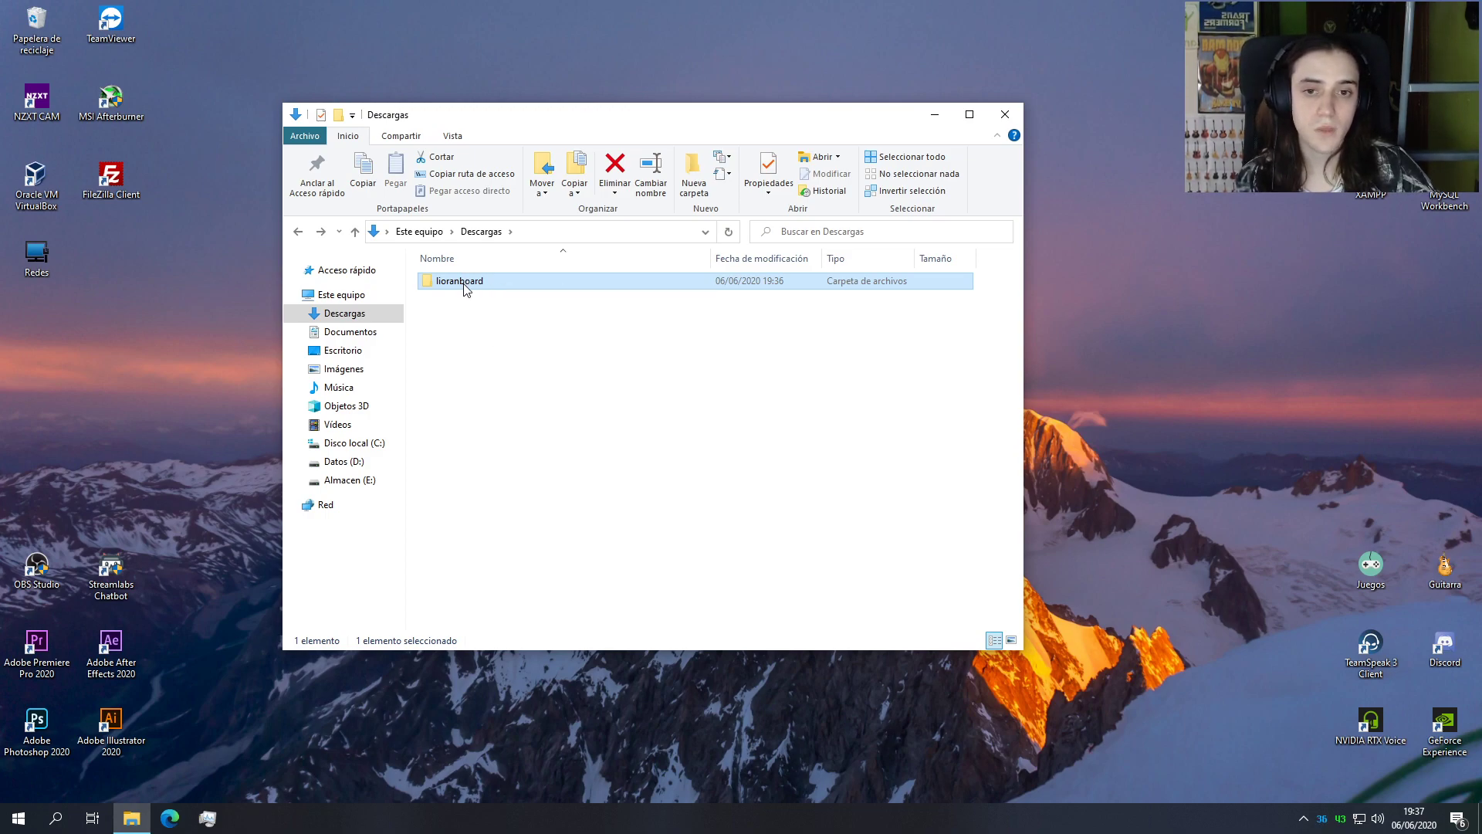
{"action": "left_click_drag", "start_coordinate": [517, 504], "coordinate": [499, 284]}
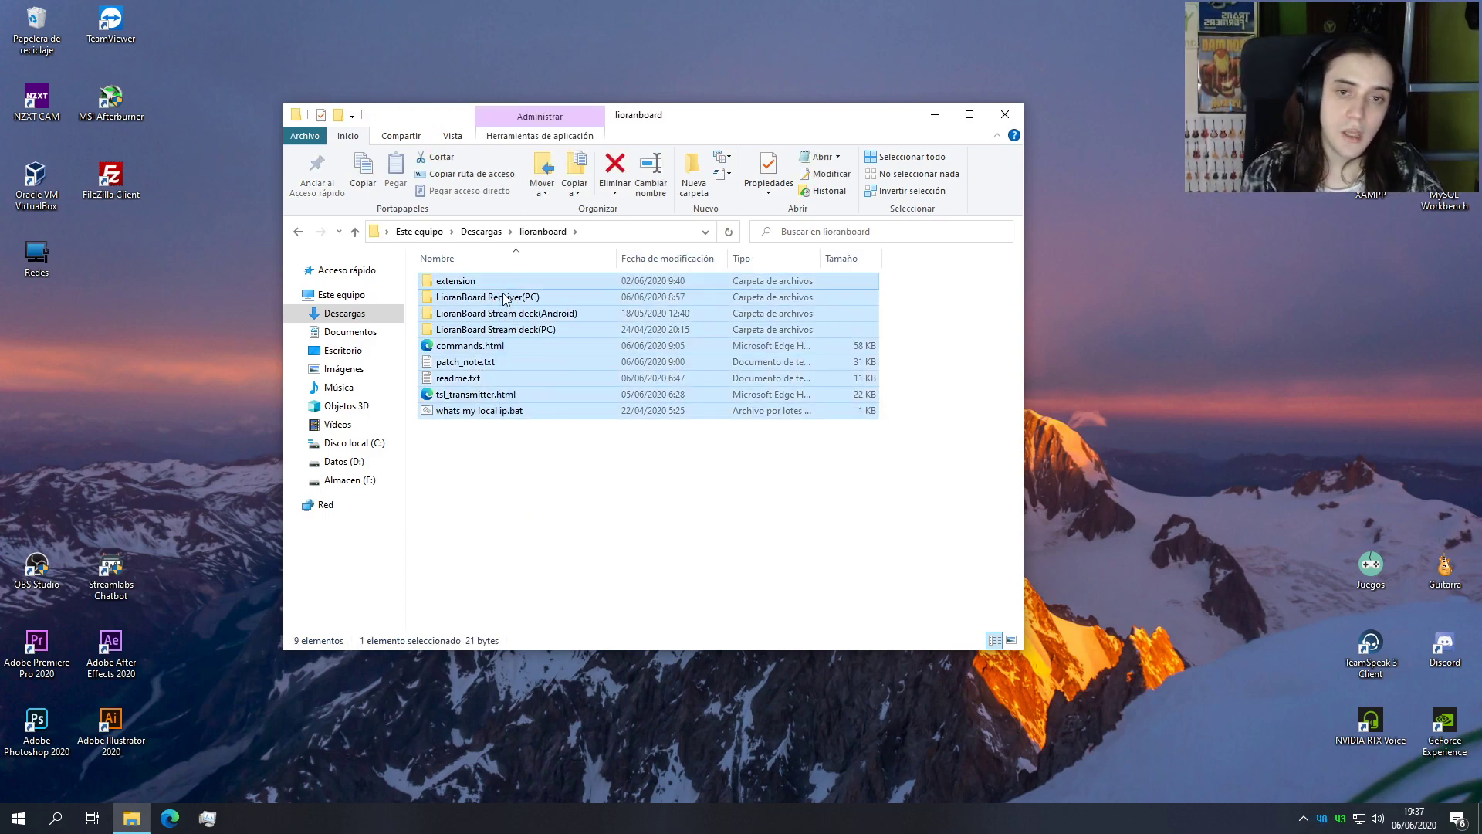
{"action": "left_click", "coordinate": [514, 486]}
{"action": "left_click", "coordinate": [526, 331]}
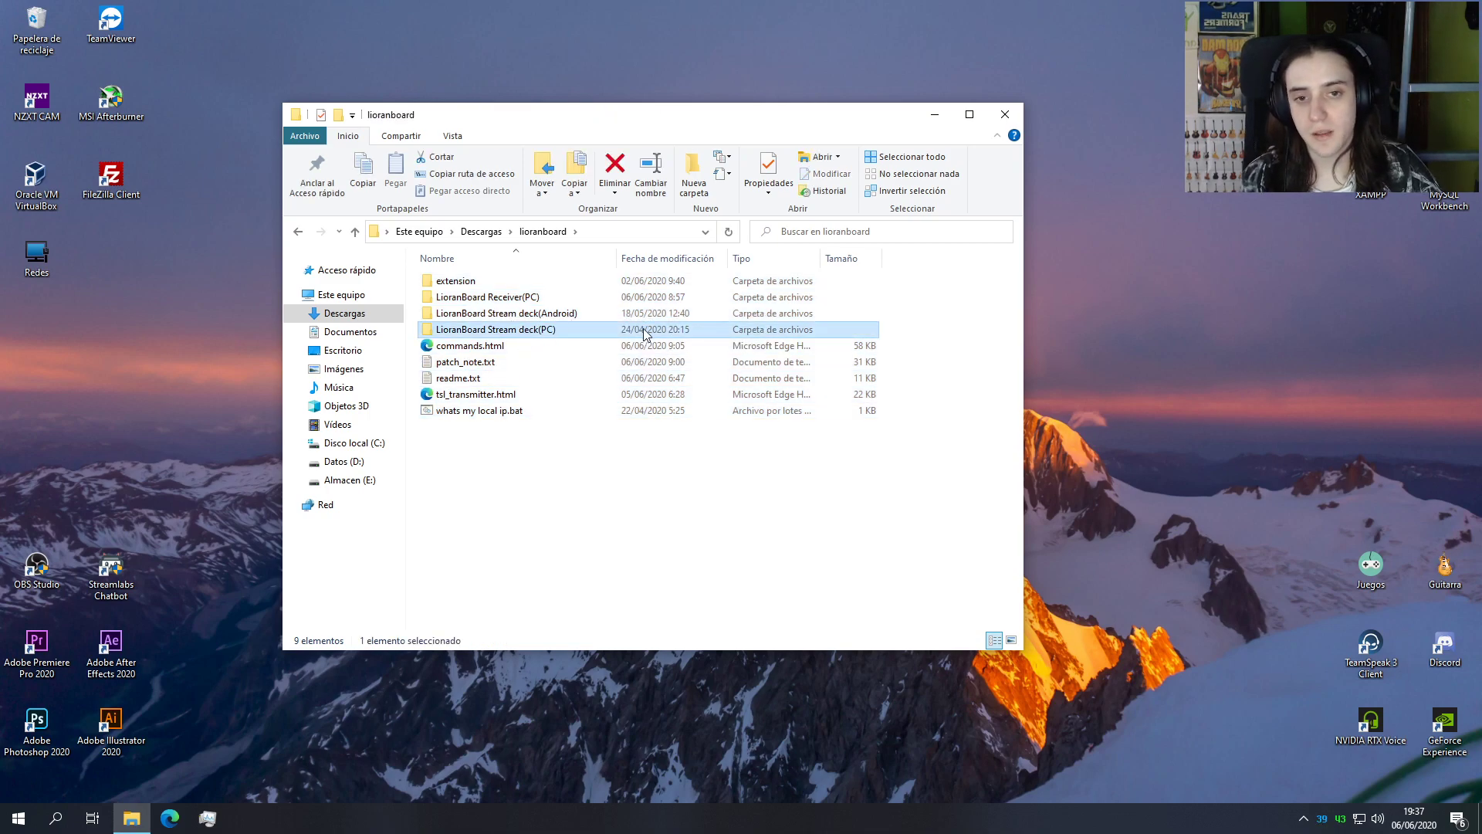
Step: Examine the contents of the LioranBoard Stream deck(Android) and LioranBoard Stream deck(PC) folders
{"action": "left_click", "coordinate": [518, 301]}
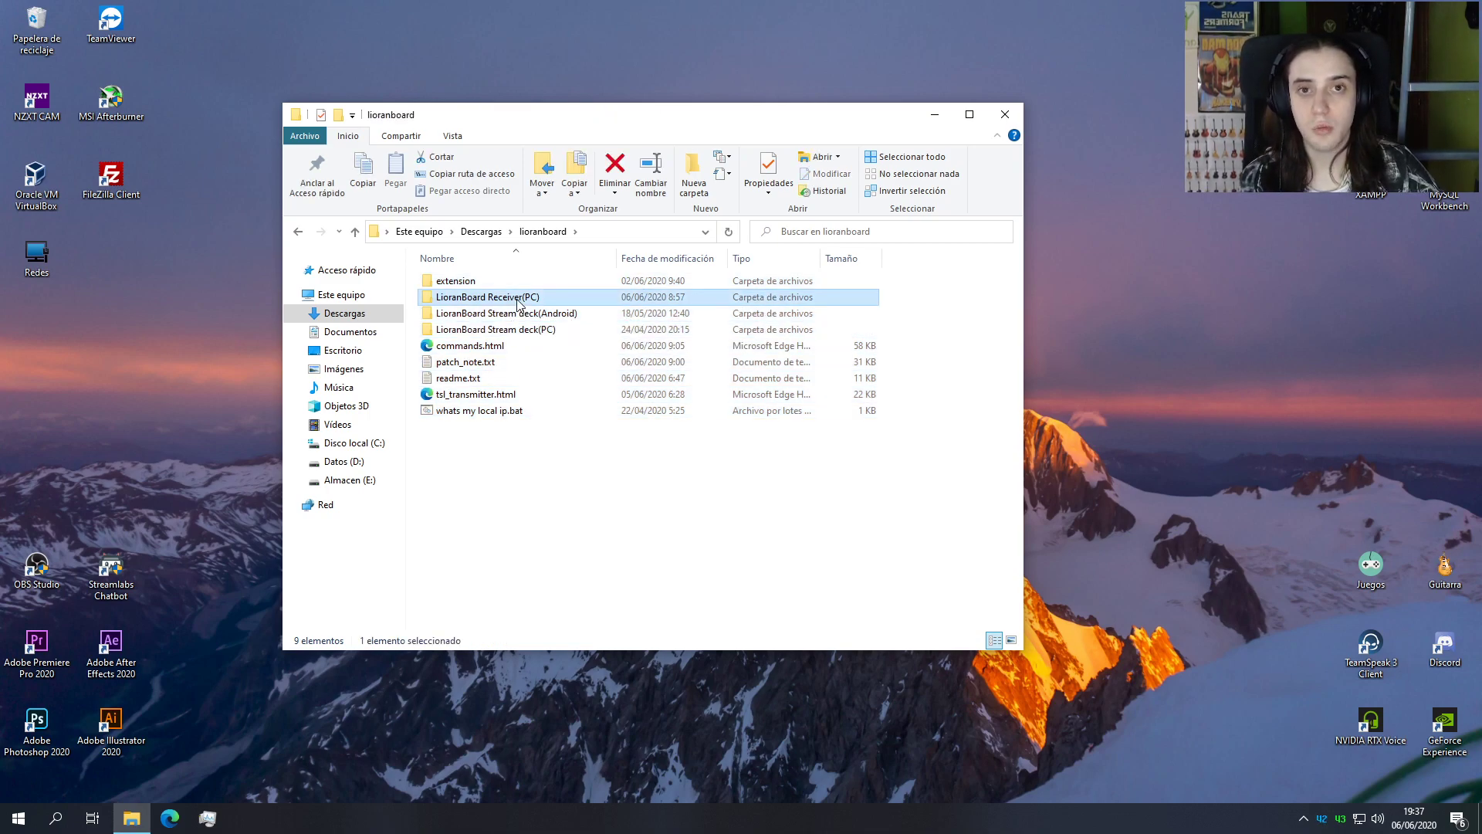
{"action": "left_click", "coordinate": [518, 315]}
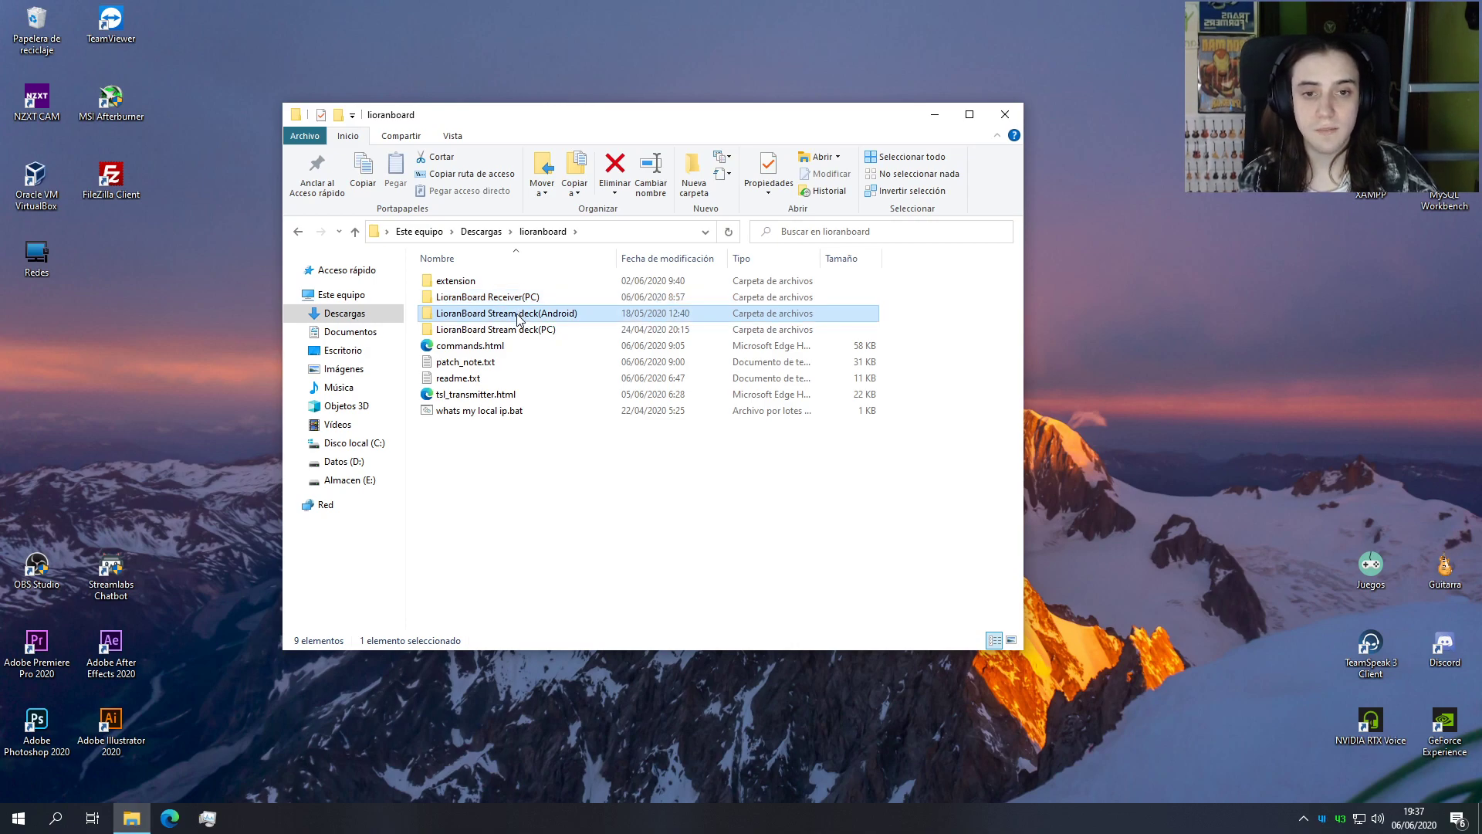
{"action": "double_click", "coordinate": [520, 318]}
{"action": "left_click", "coordinate": [527, 281]}
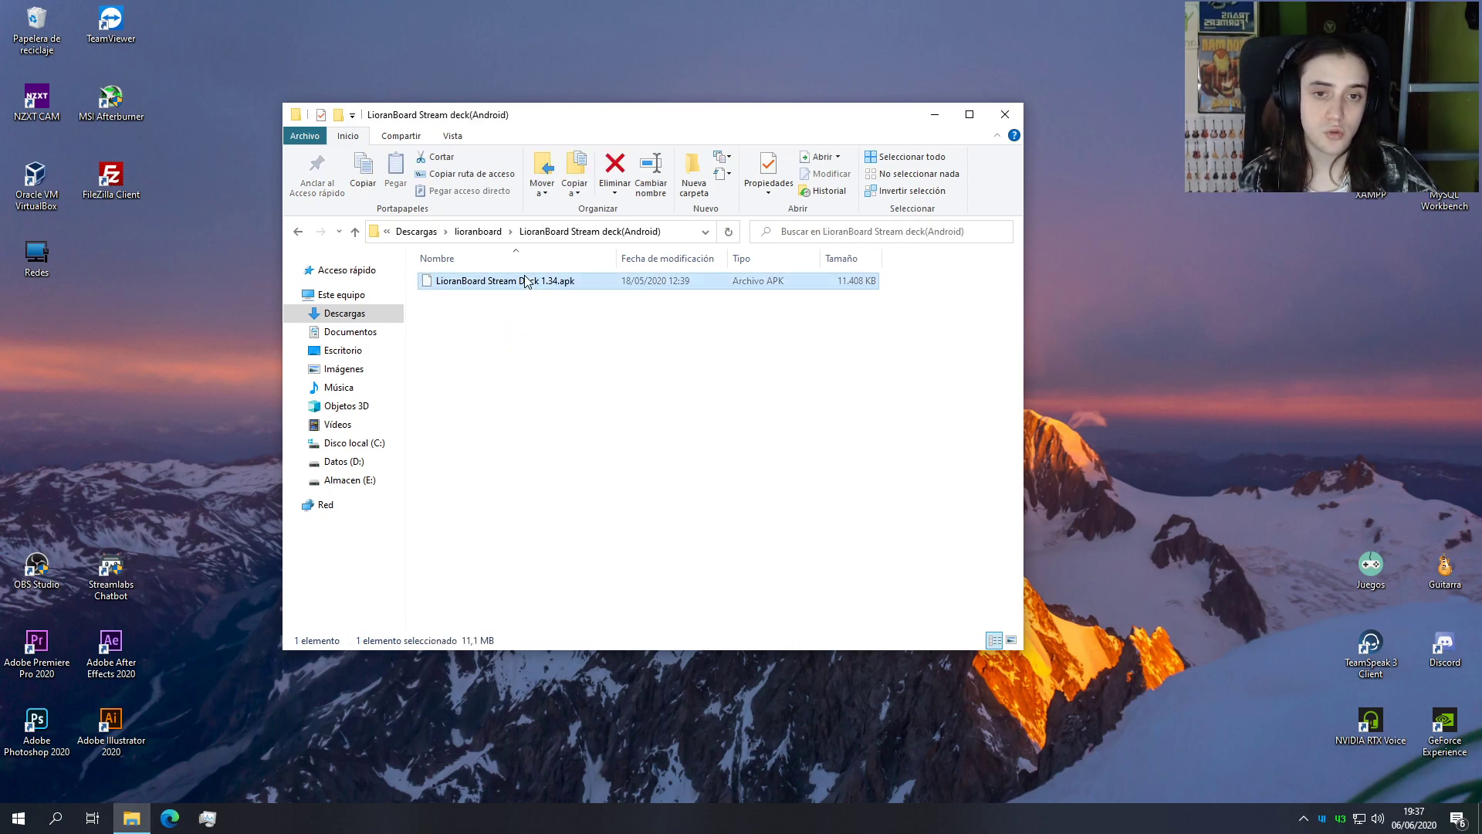
{"action": "left_click", "coordinate": [571, 325]}
{"action": "key", "text": "BackSpace"}
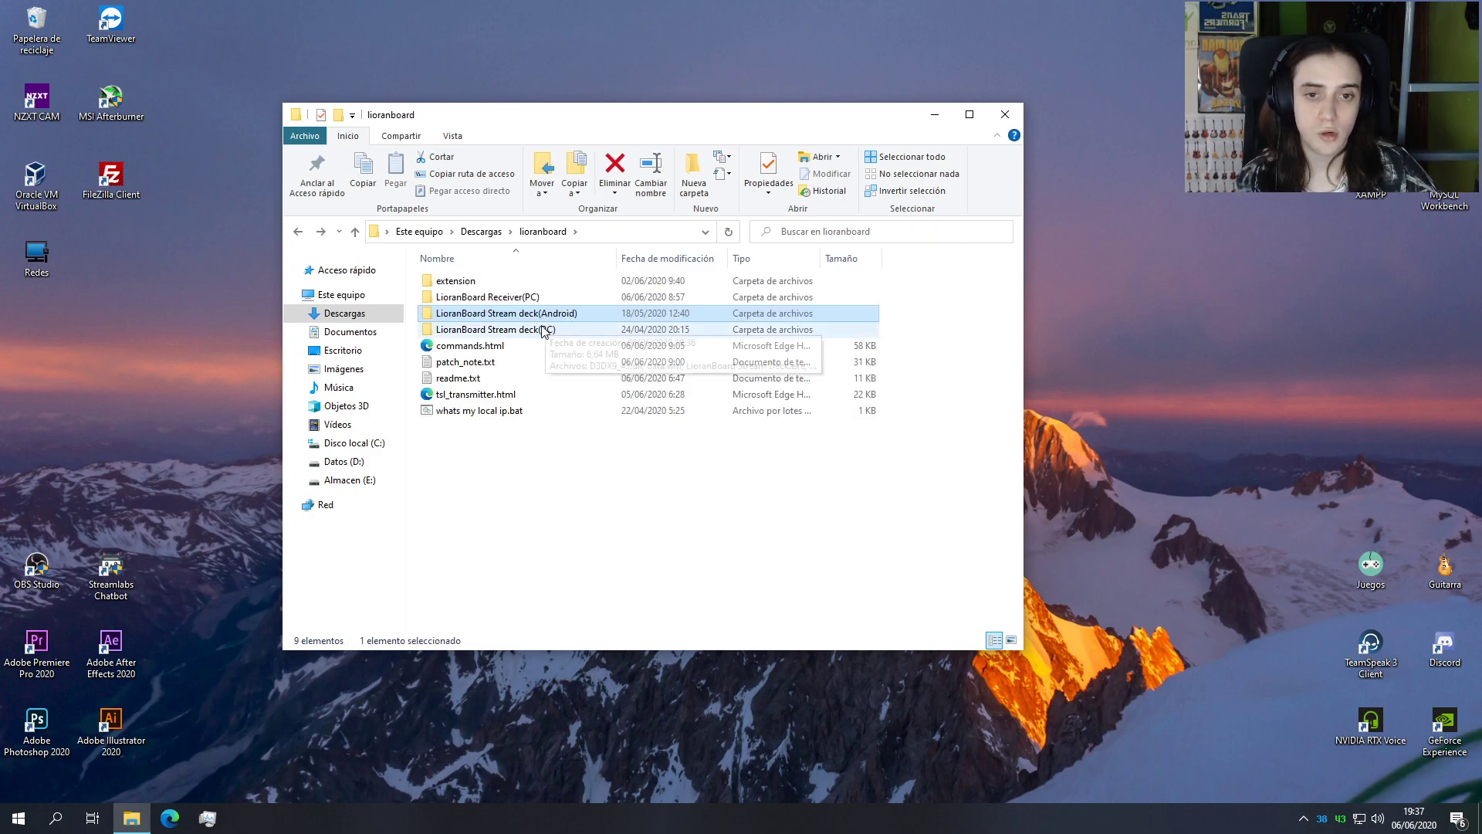
{"action": "double_click", "coordinate": [541, 329]}
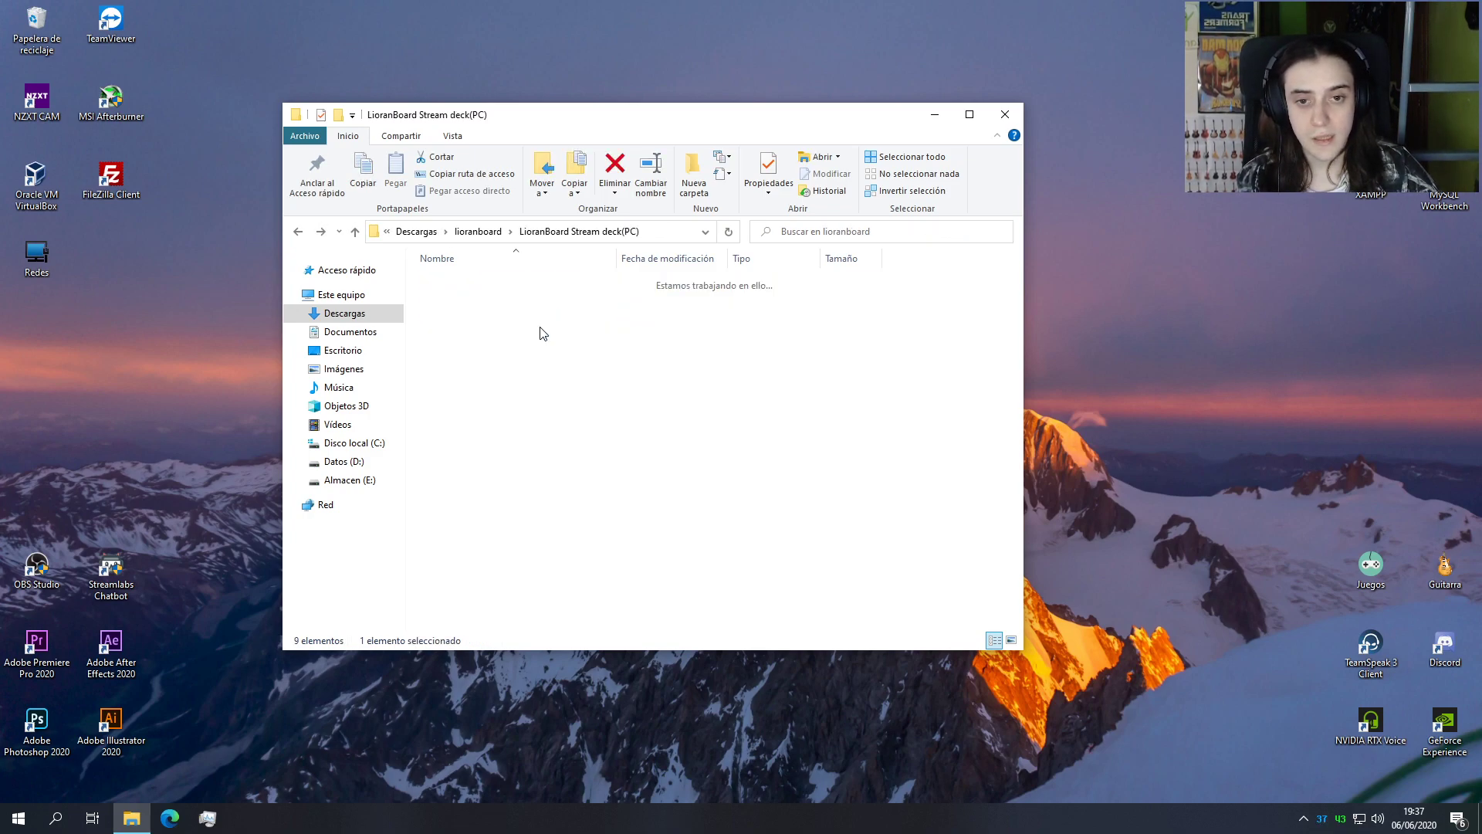
{"action": "key", "text": "BackSpace"}
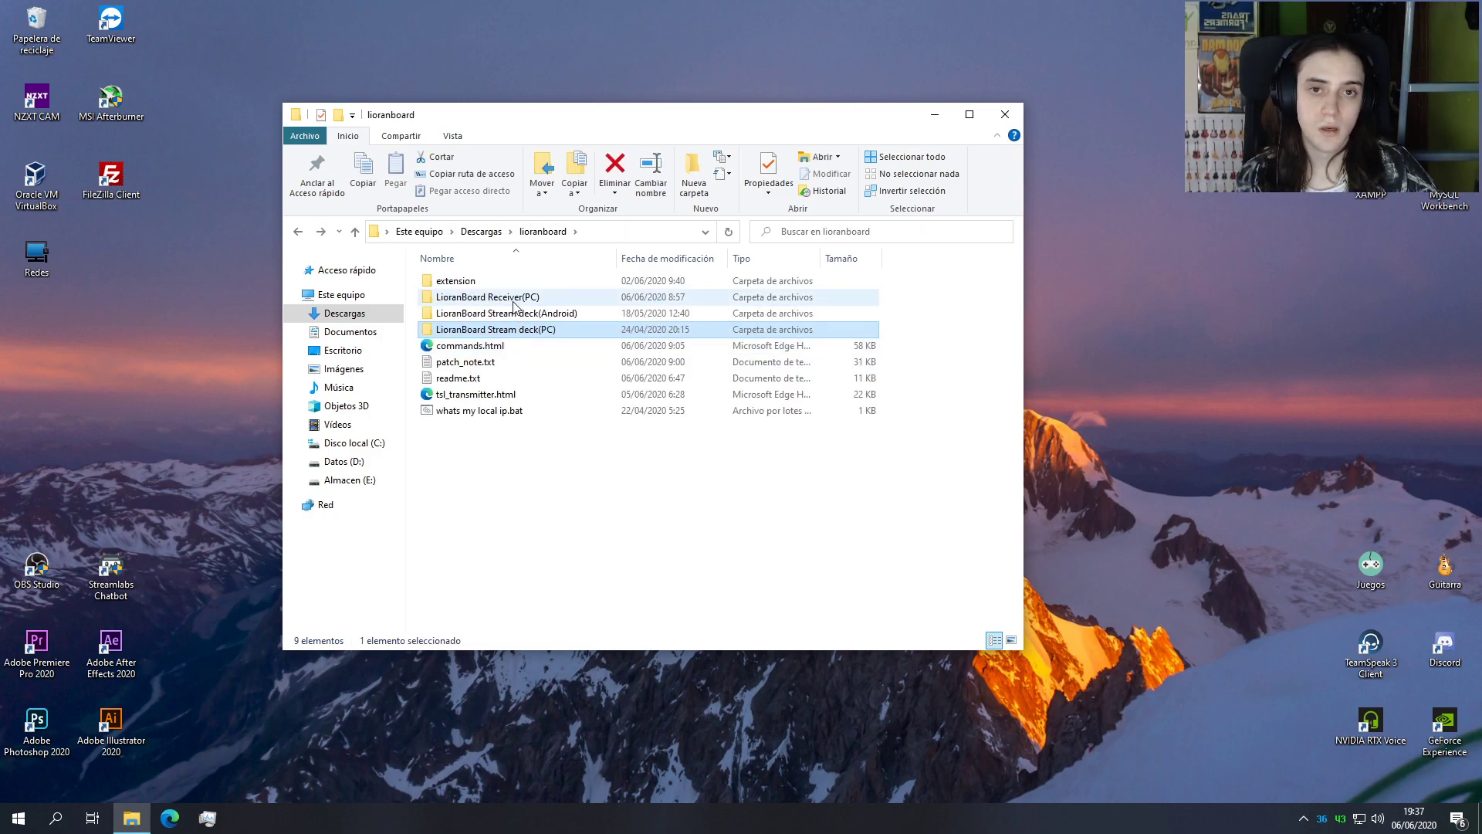
Step: Run LioranBoard Receiver.exe from the LioranBoard Receiver(PC) folder and allow it through the Windows Defender firewall
{"action": "double_click", "coordinate": [514, 301]}
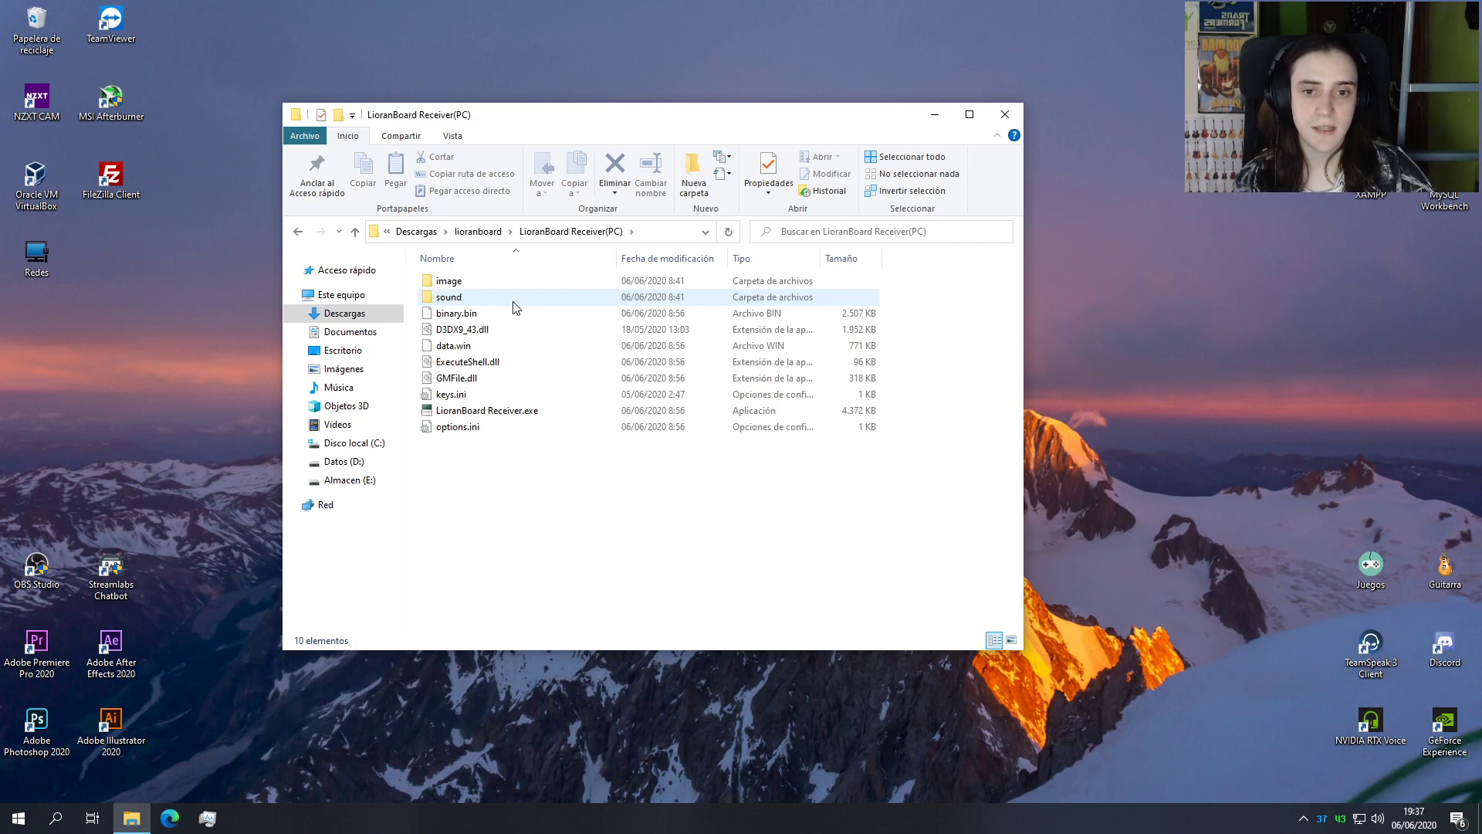
{"action": "left_click", "coordinate": [535, 417]}
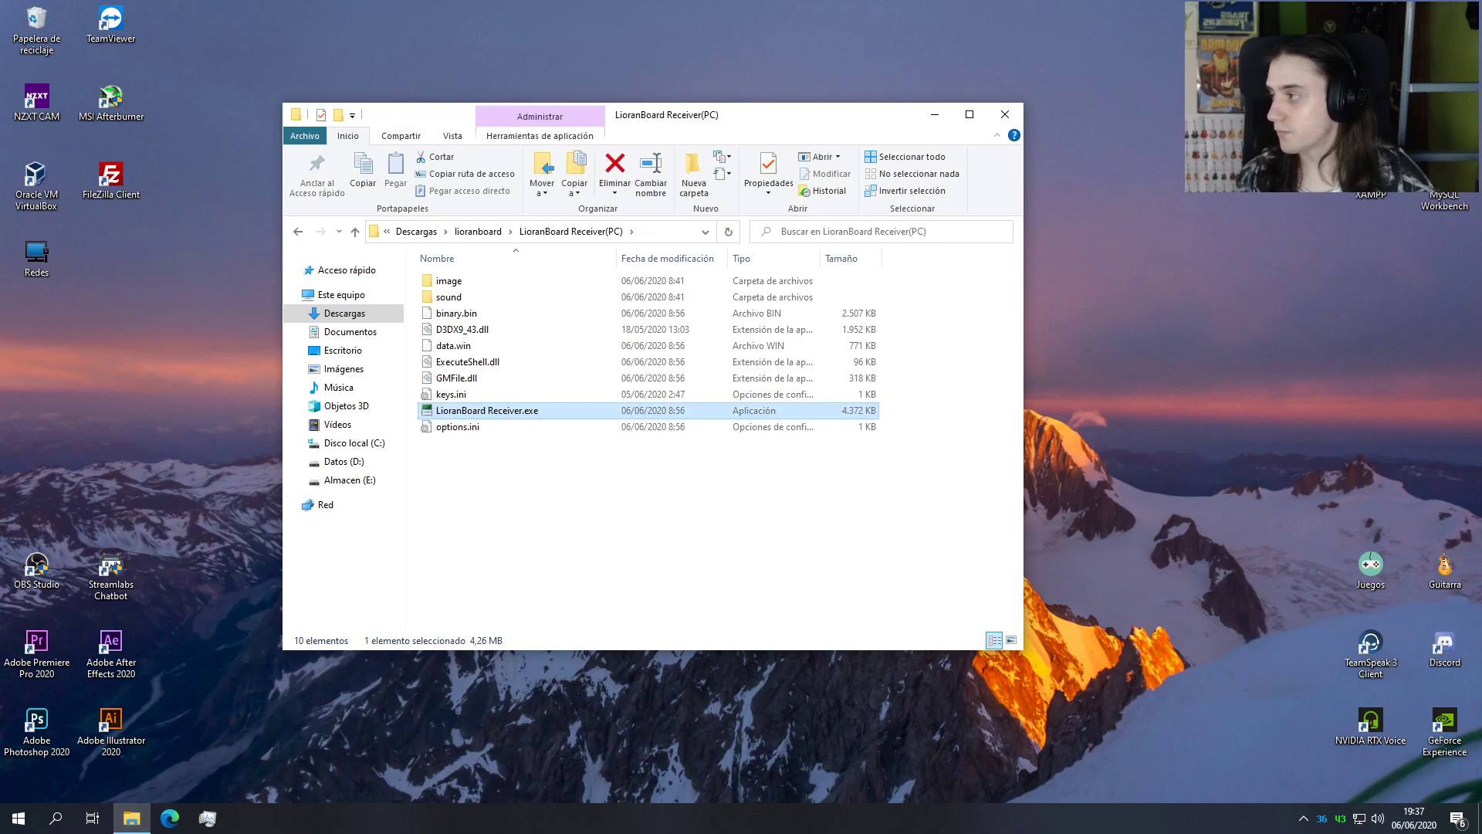
{"action": "double_click", "coordinate": [568, 418]}
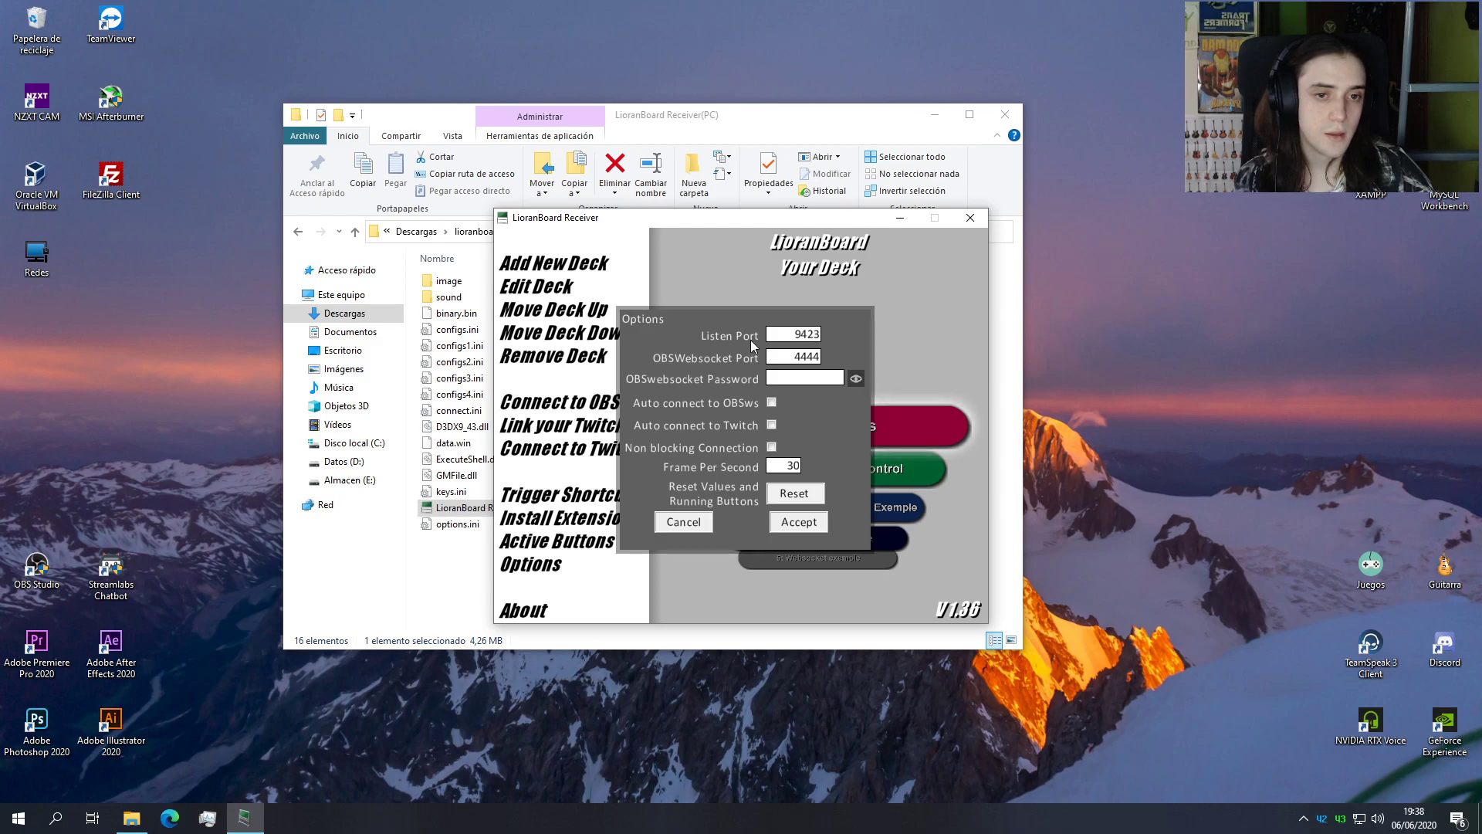
{"action": "left_click", "coordinate": [933, 116]}
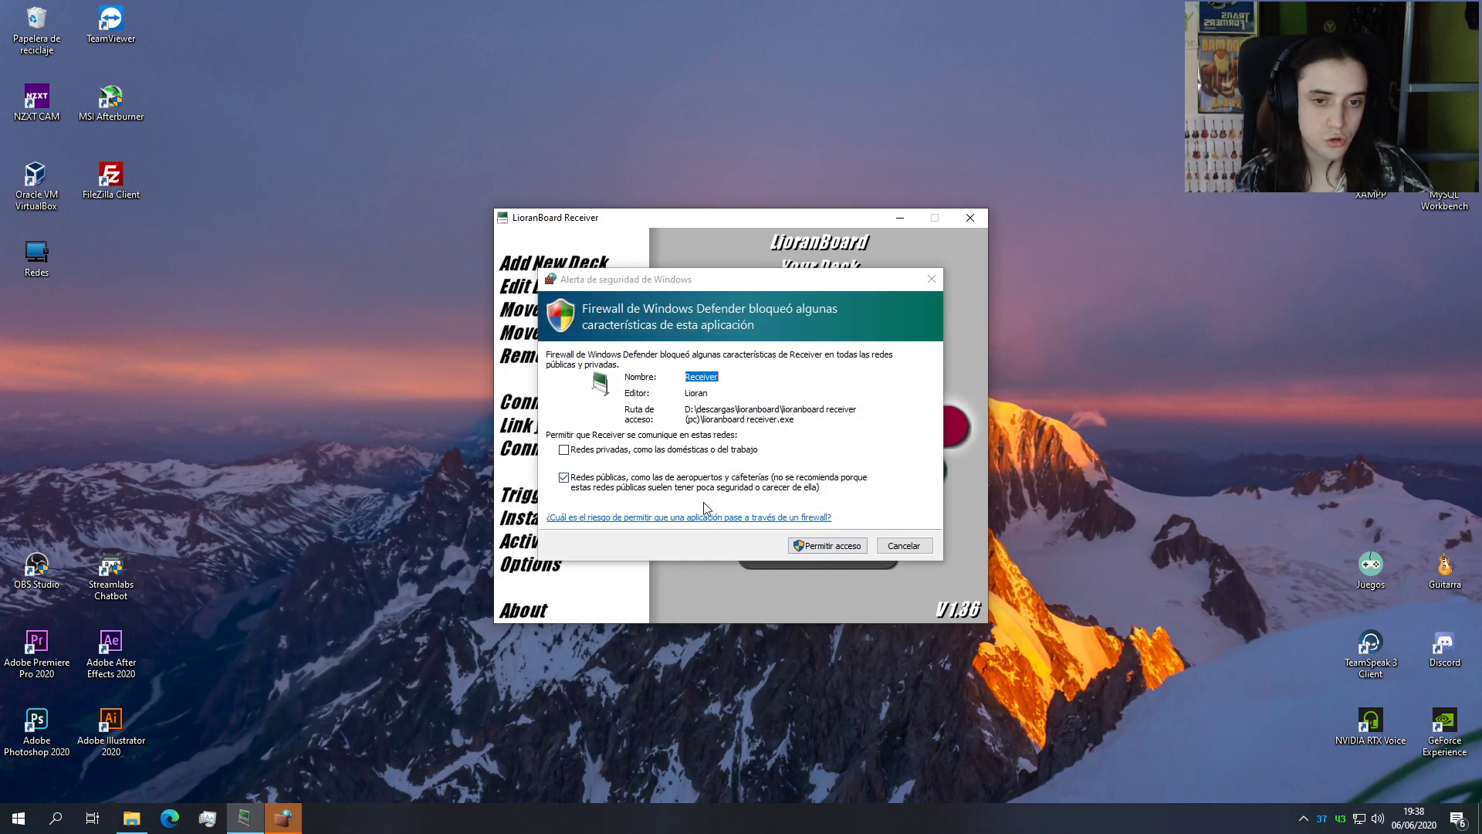
{"action": "left_click", "coordinate": [835, 551]}
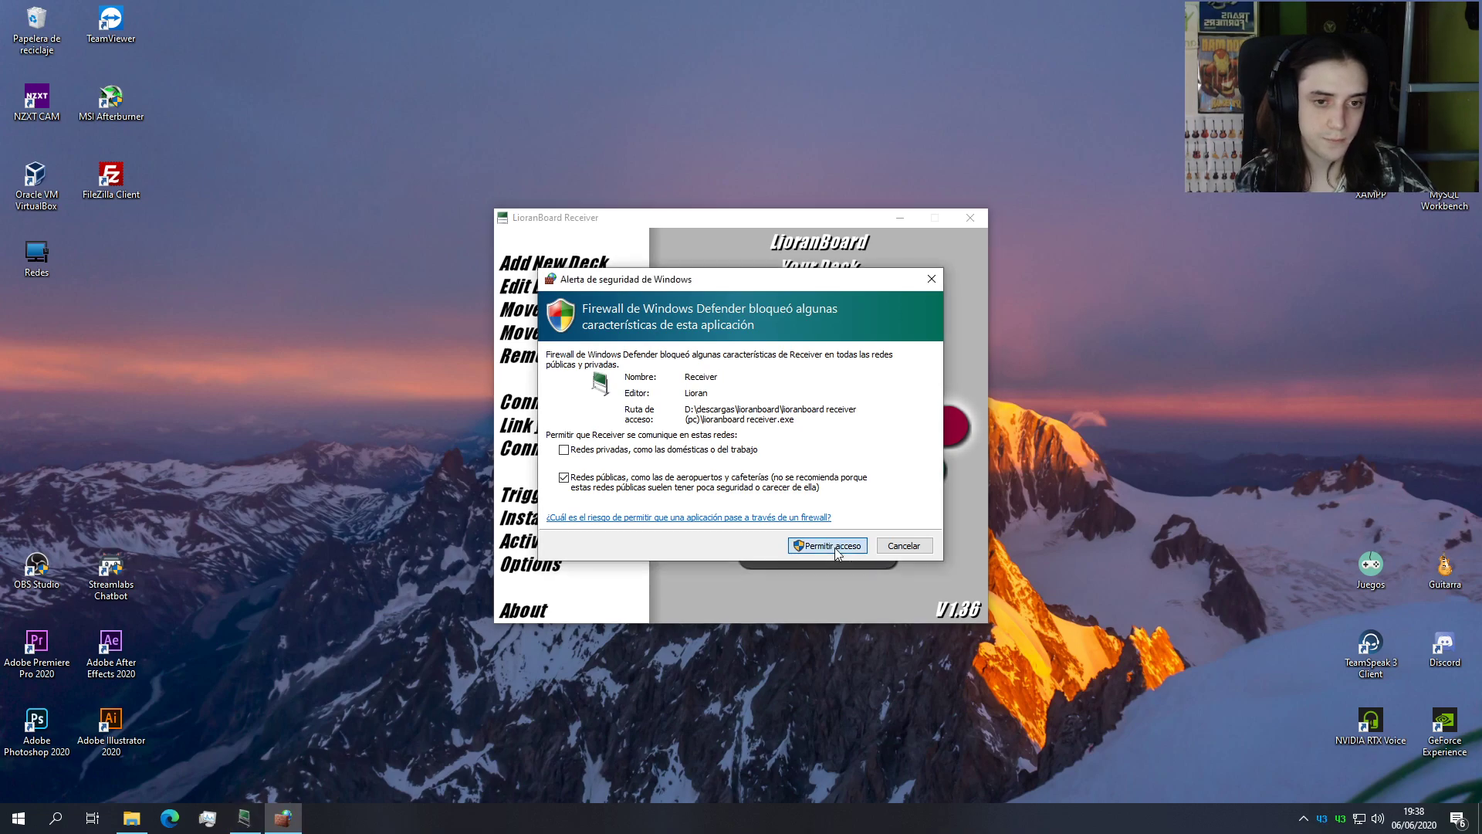
{"action": "left_click", "coordinate": [835, 548]}
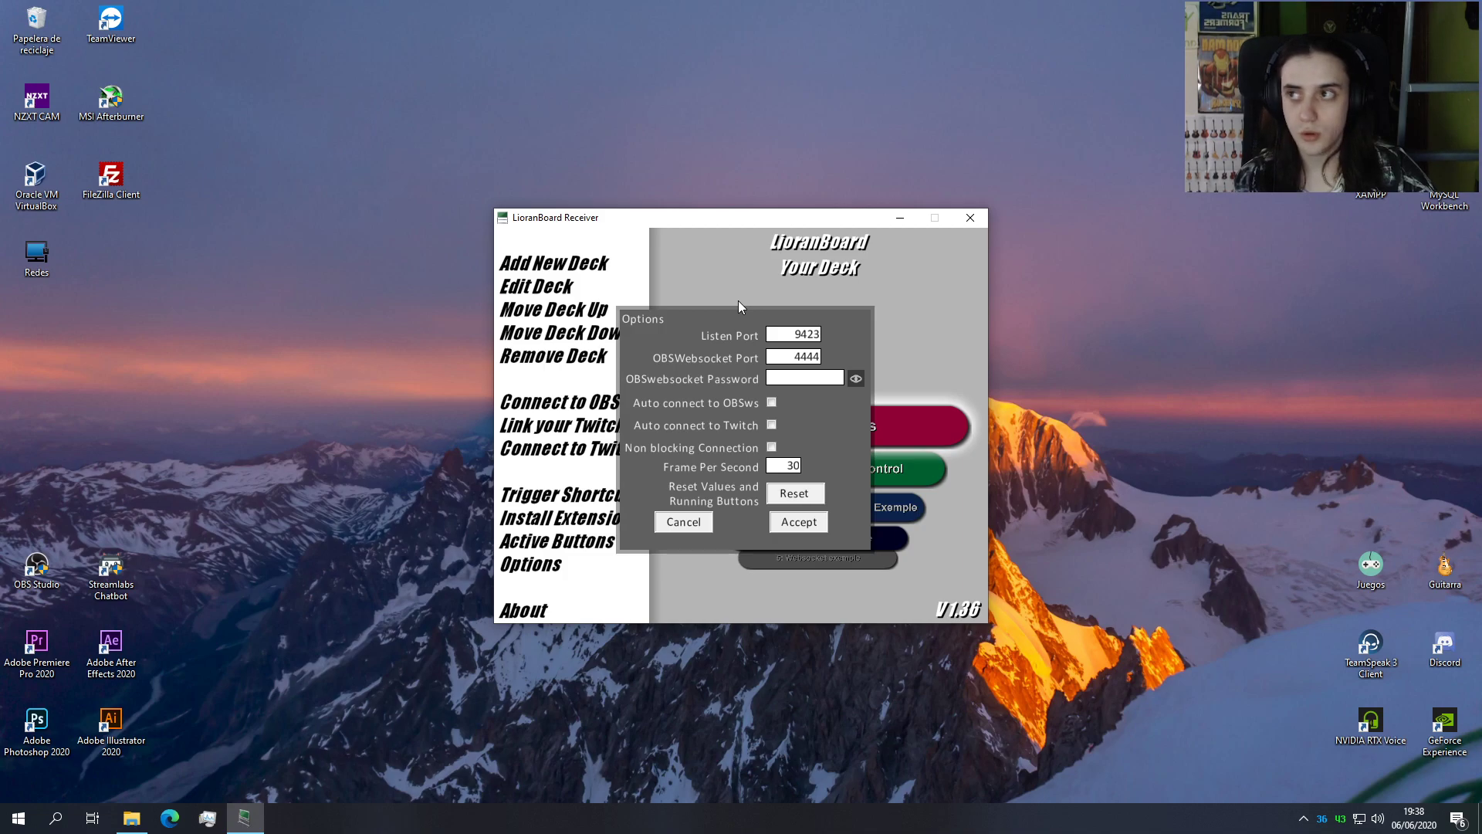
Step: Enable automatic connection to OBSws and Twitch in the LioranBoard Receiver options and accept them
{"action": "left_click", "coordinate": [771, 403]}
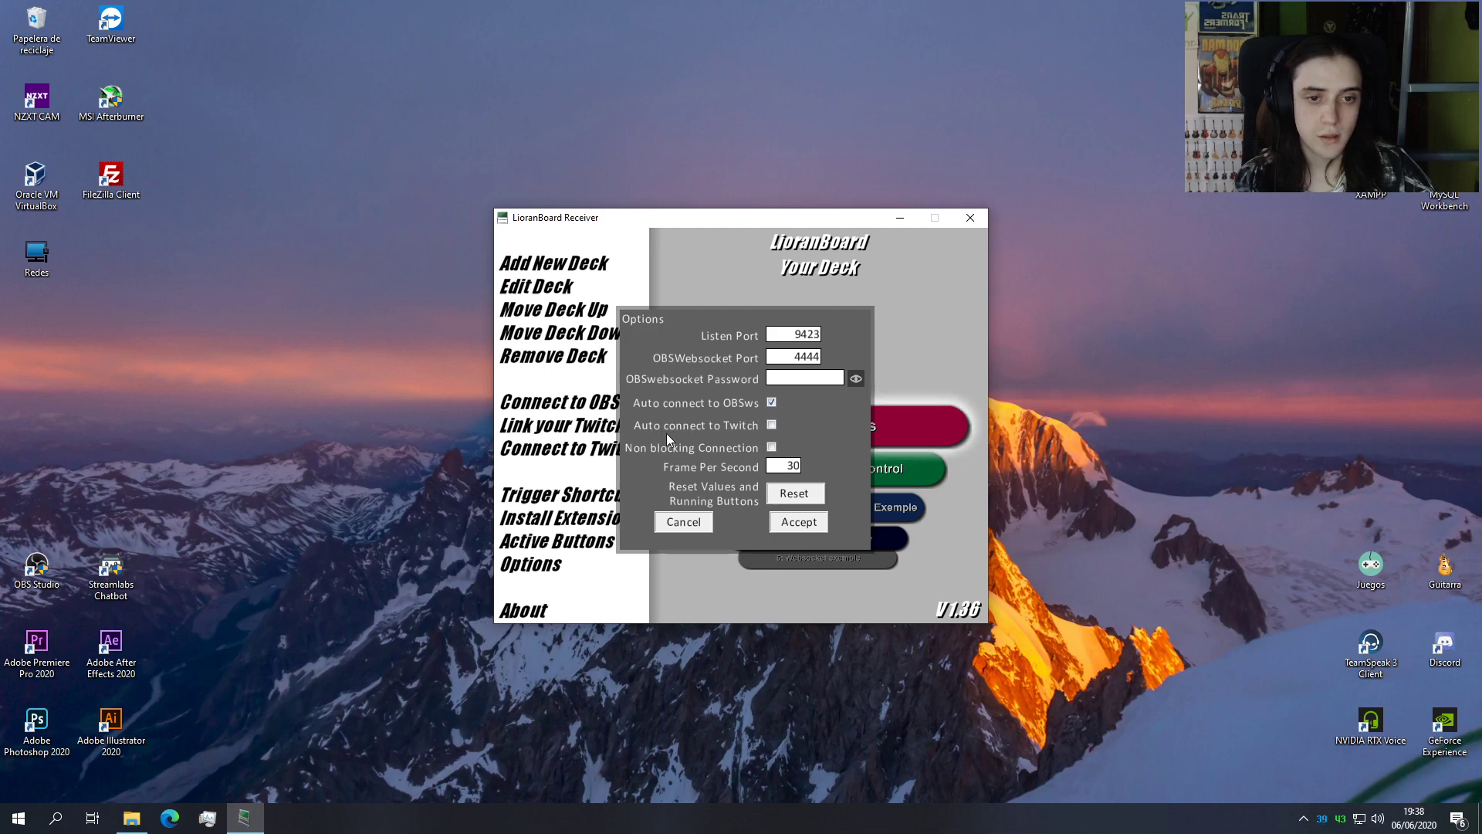
{"action": "left_click", "coordinate": [772, 424]}
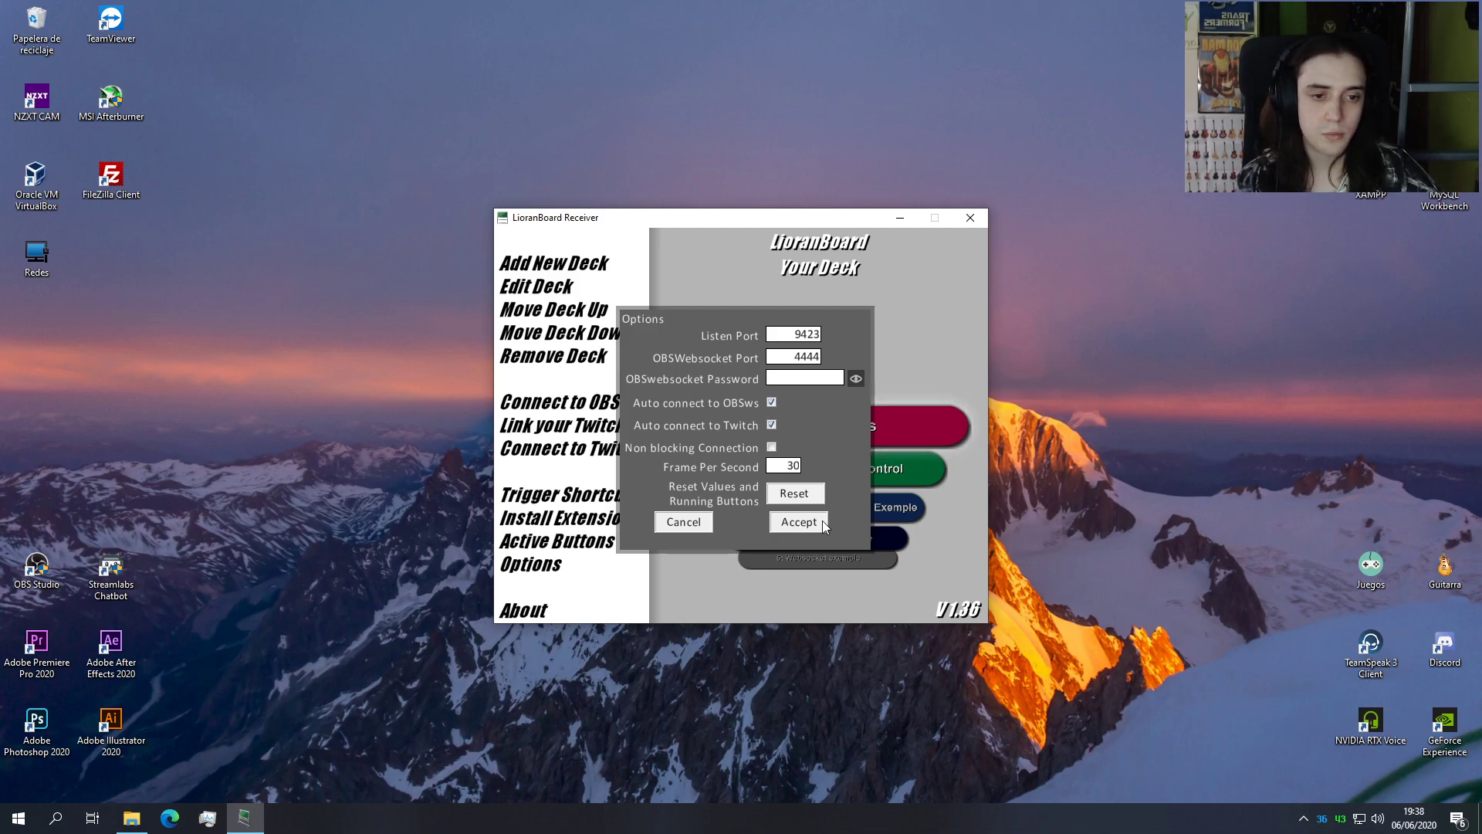
{"action": "left_click", "coordinate": [798, 522]}
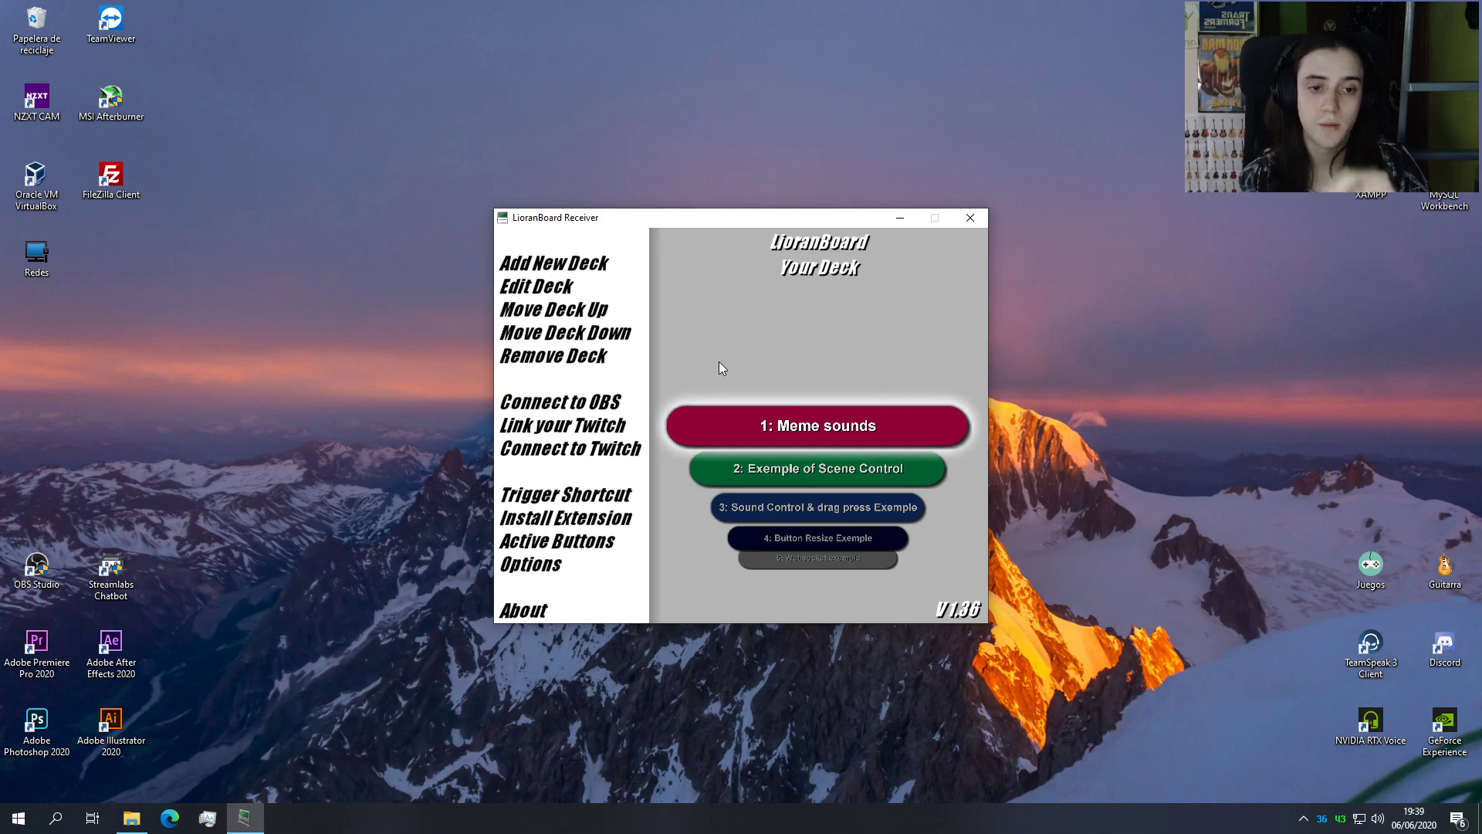
Step: Connect LioranBoard Receiver to OBS and dismiss the WebSocket connection notification
{"action": "left_click_drag", "start_coordinate": [717, 219], "coordinate": [632, 164]}
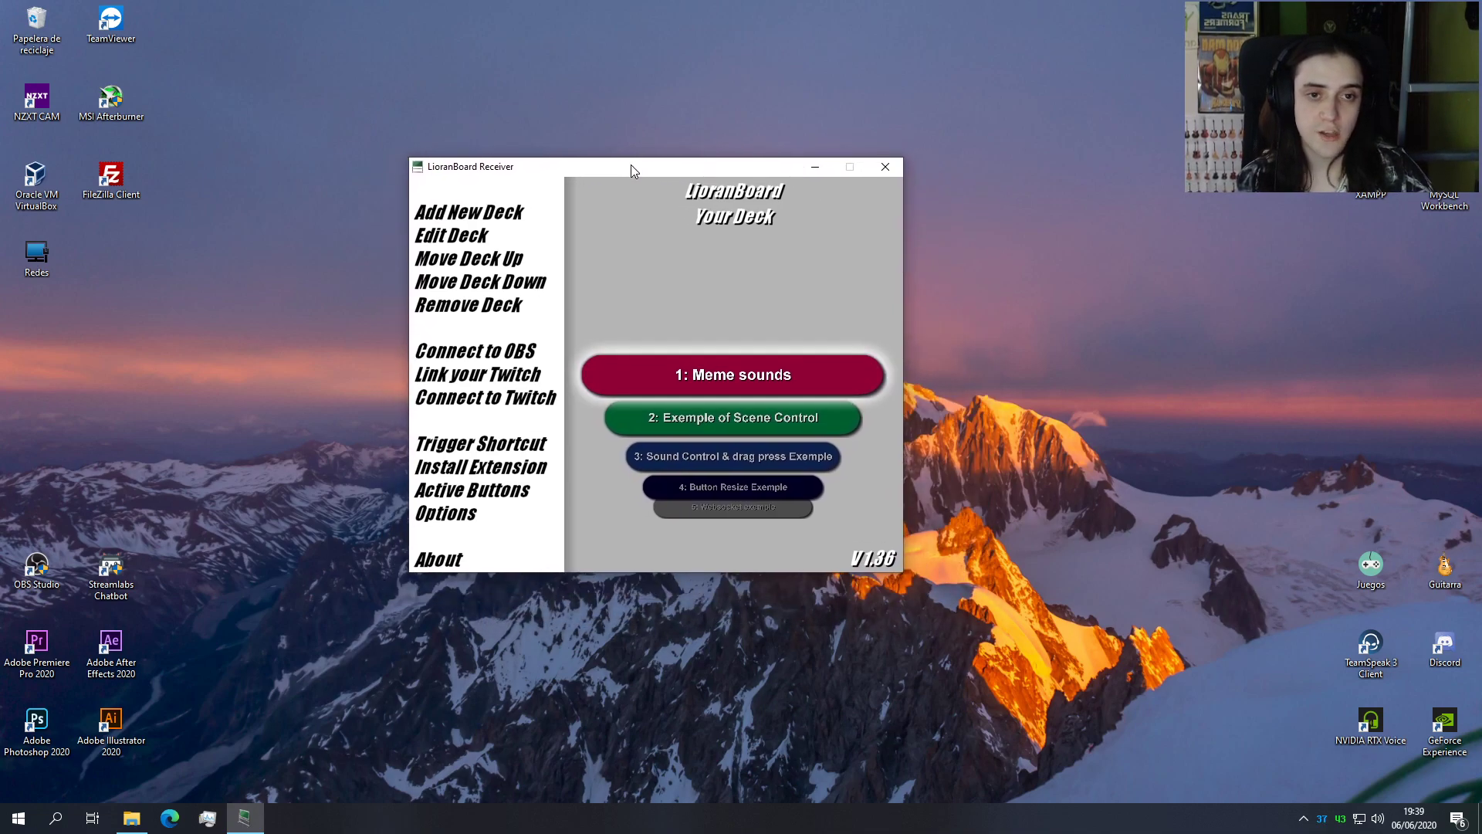
{"action": "left_click", "coordinate": [519, 354]}
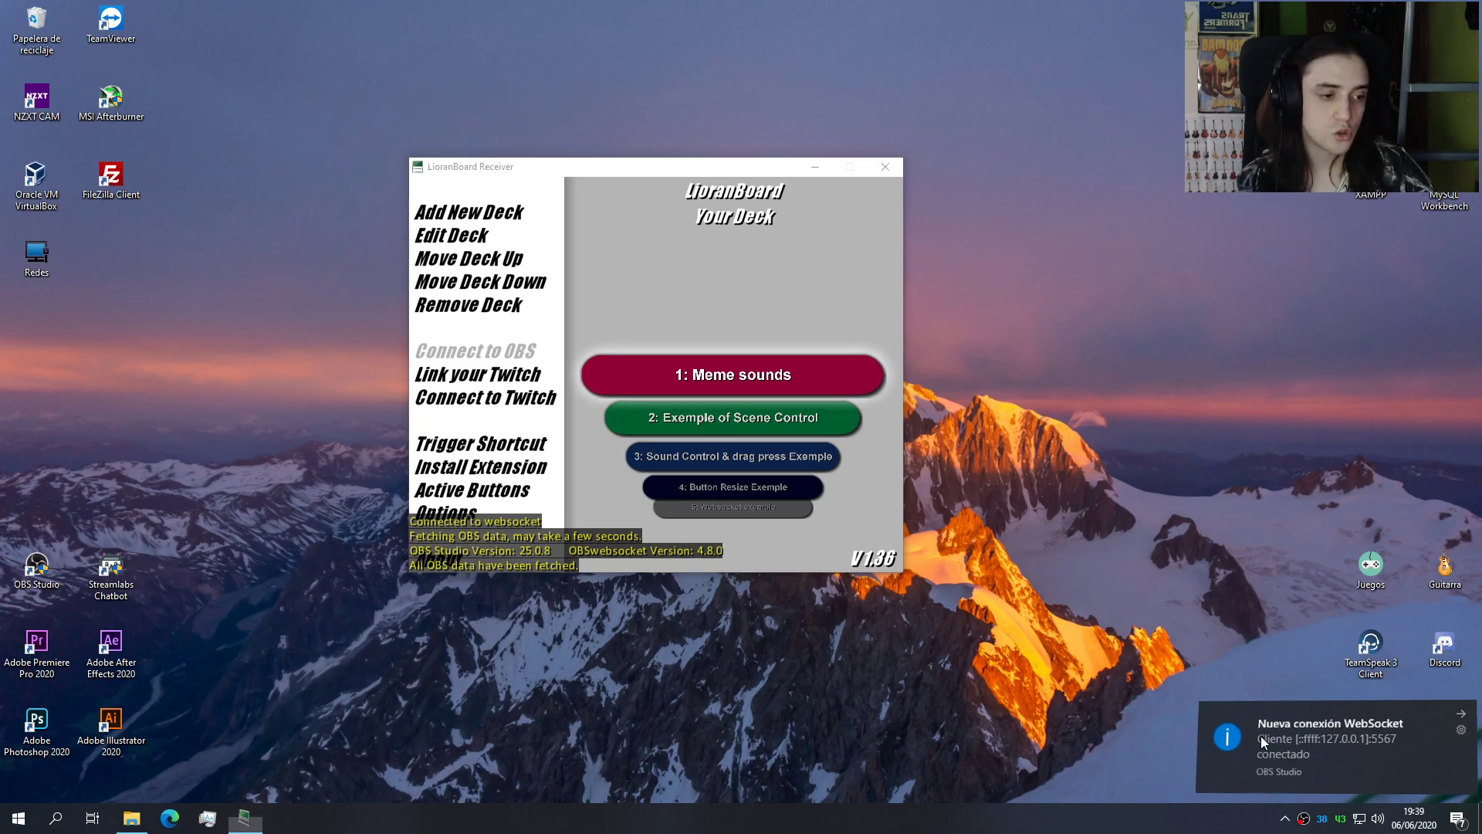
{"action": "left_click_drag", "start_coordinate": [1257, 735], "coordinate": [1424, 753]}
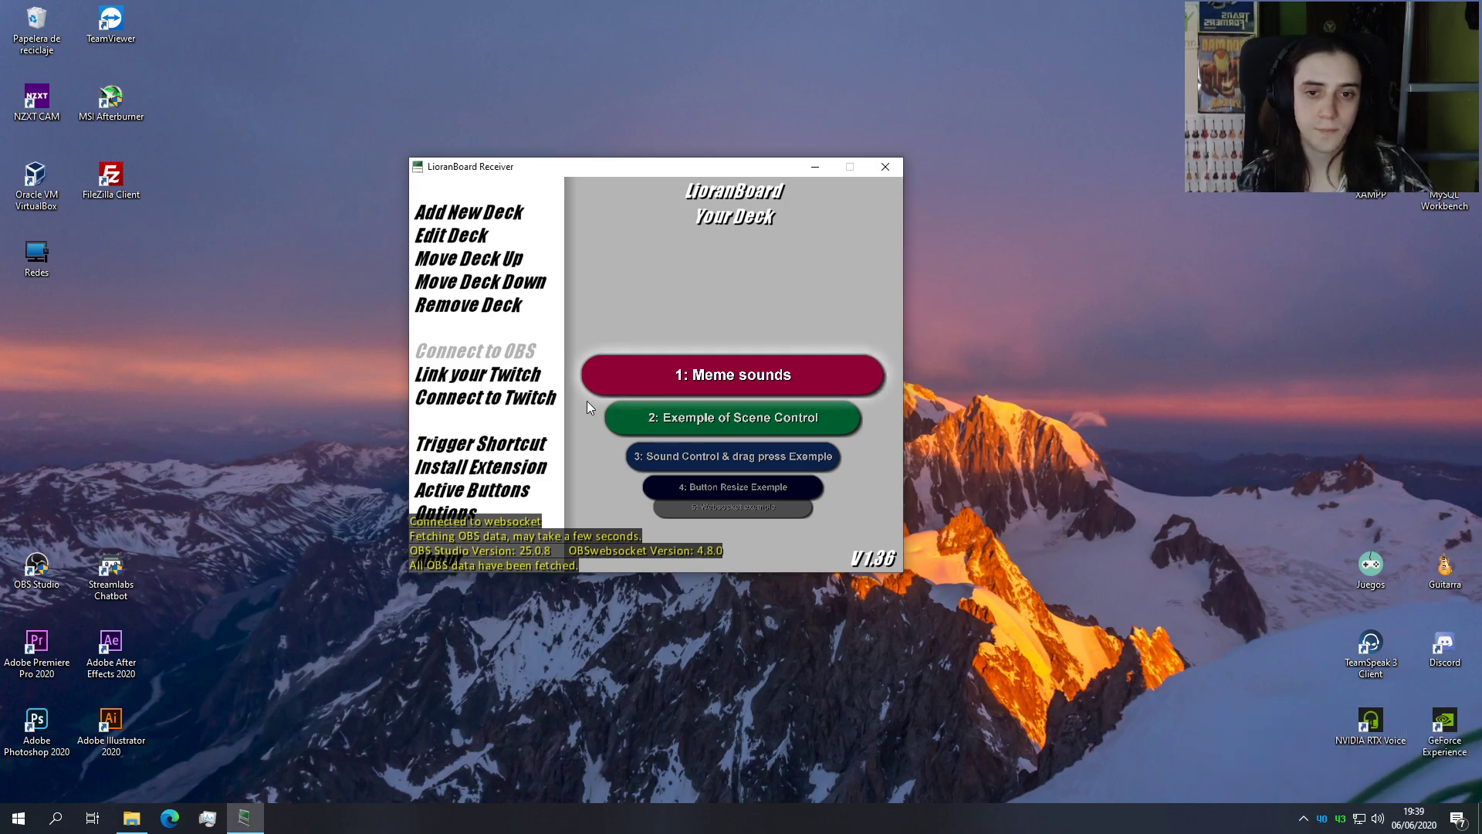
Step: Link the Twitch account by copying and opening the authorisation URL, and close the browser page and the link dialog
{"action": "left_click", "coordinate": [510, 374]}
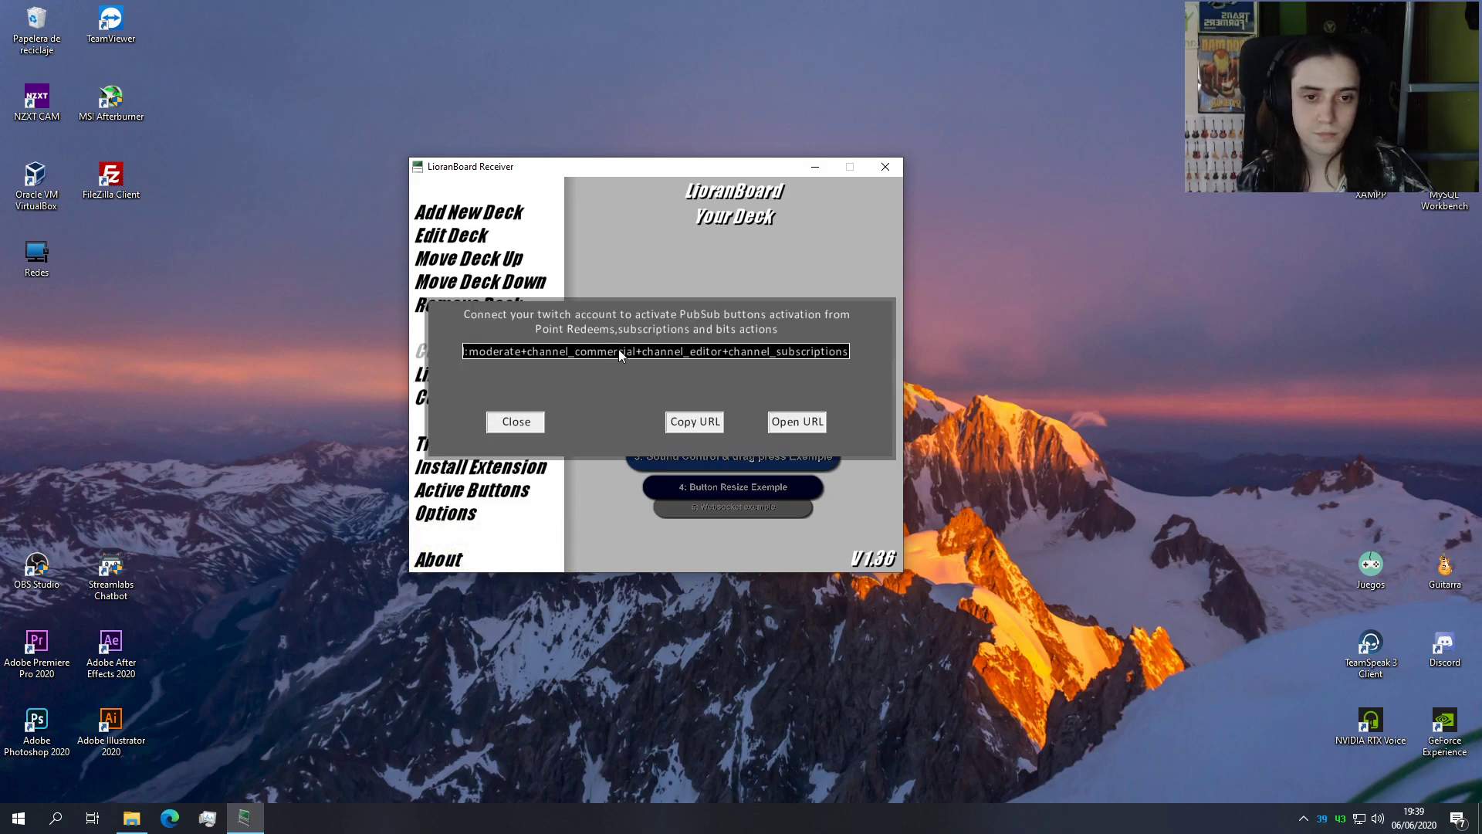
{"action": "left_click", "coordinate": [711, 429]}
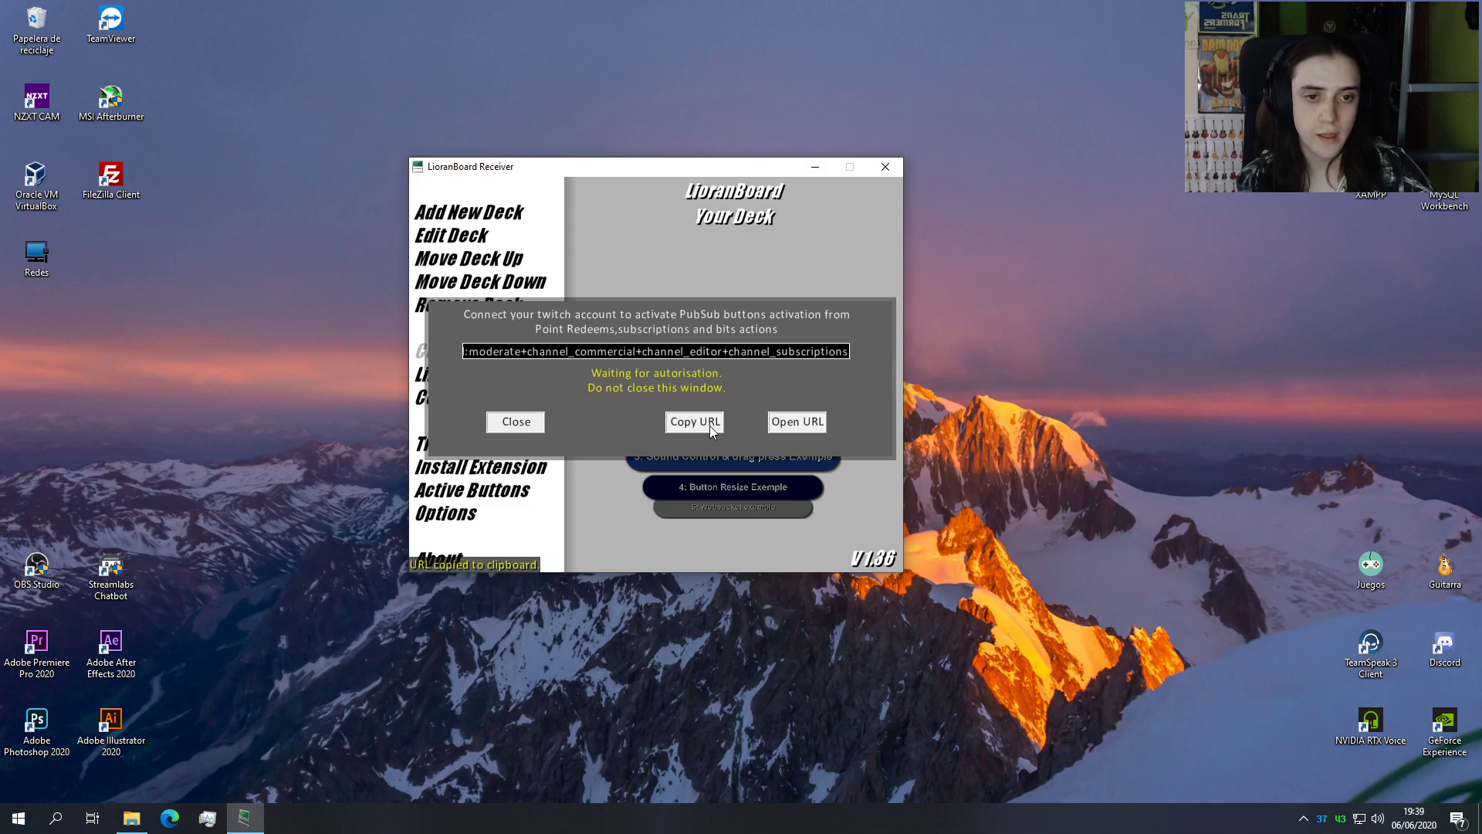
{"action": "left_click", "coordinate": [793, 428]}
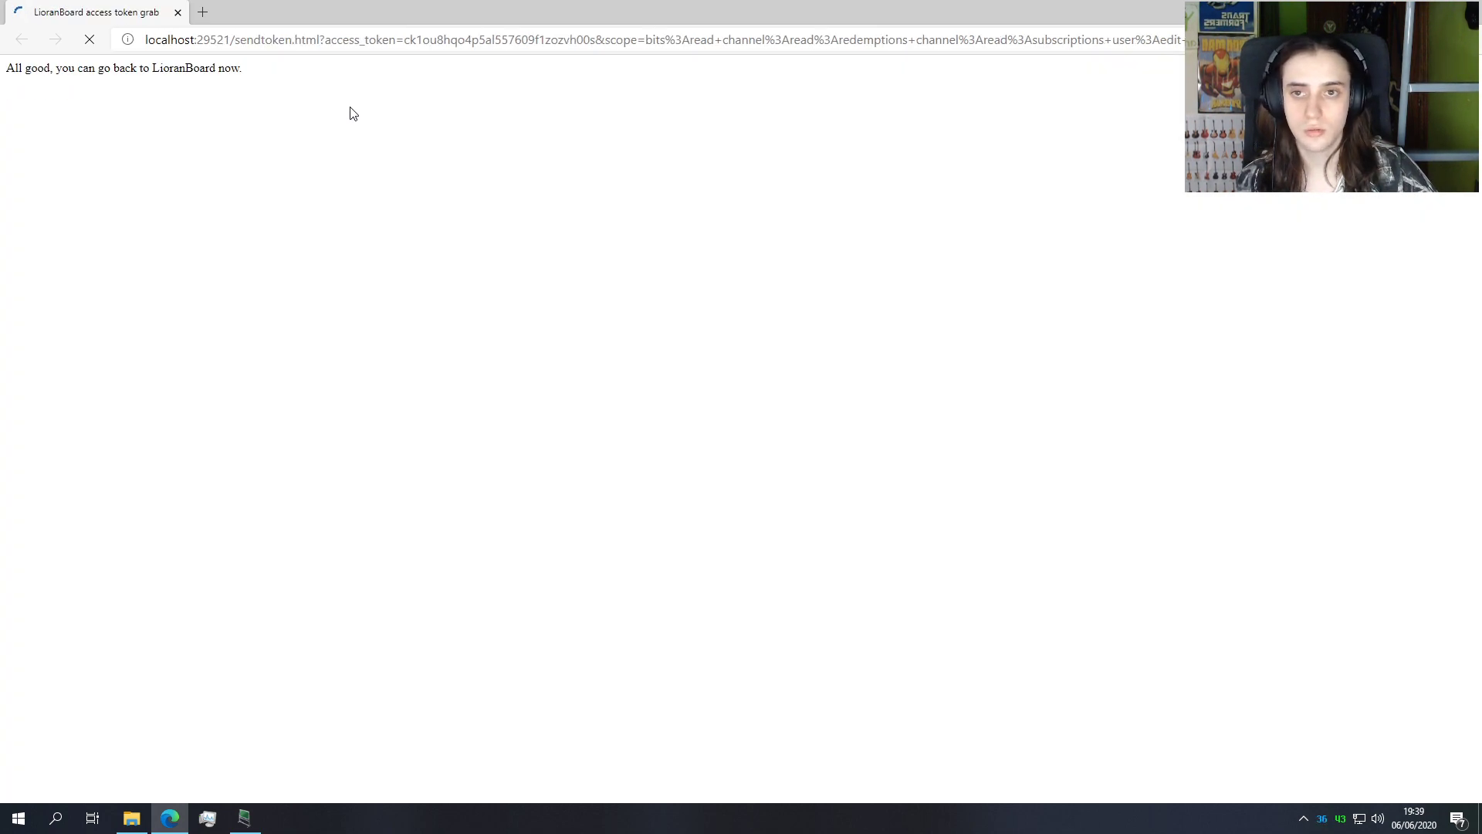
{"action": "left_click", "coordinate": [260, 78]}
{"action": "left_click_drag", "start_coordinate": [176, 70], "coordinate": [109, 67]}
{"action": "triple_click", "coordinate": [174, 72]}
{"action": "left_click", "coordinate": [177, 85]}
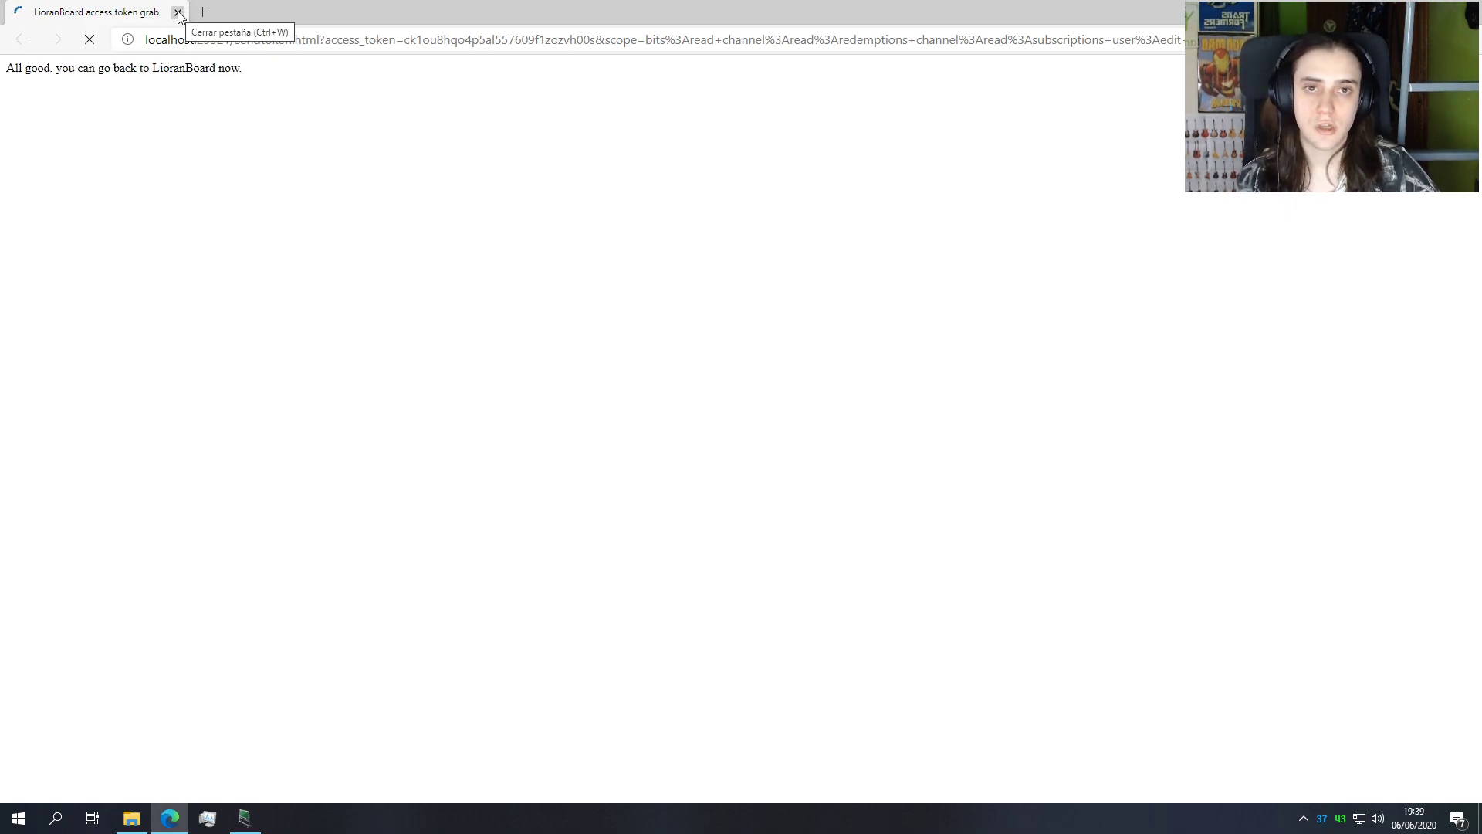
{"action": "left_click", "coordinate": [178, 13]}
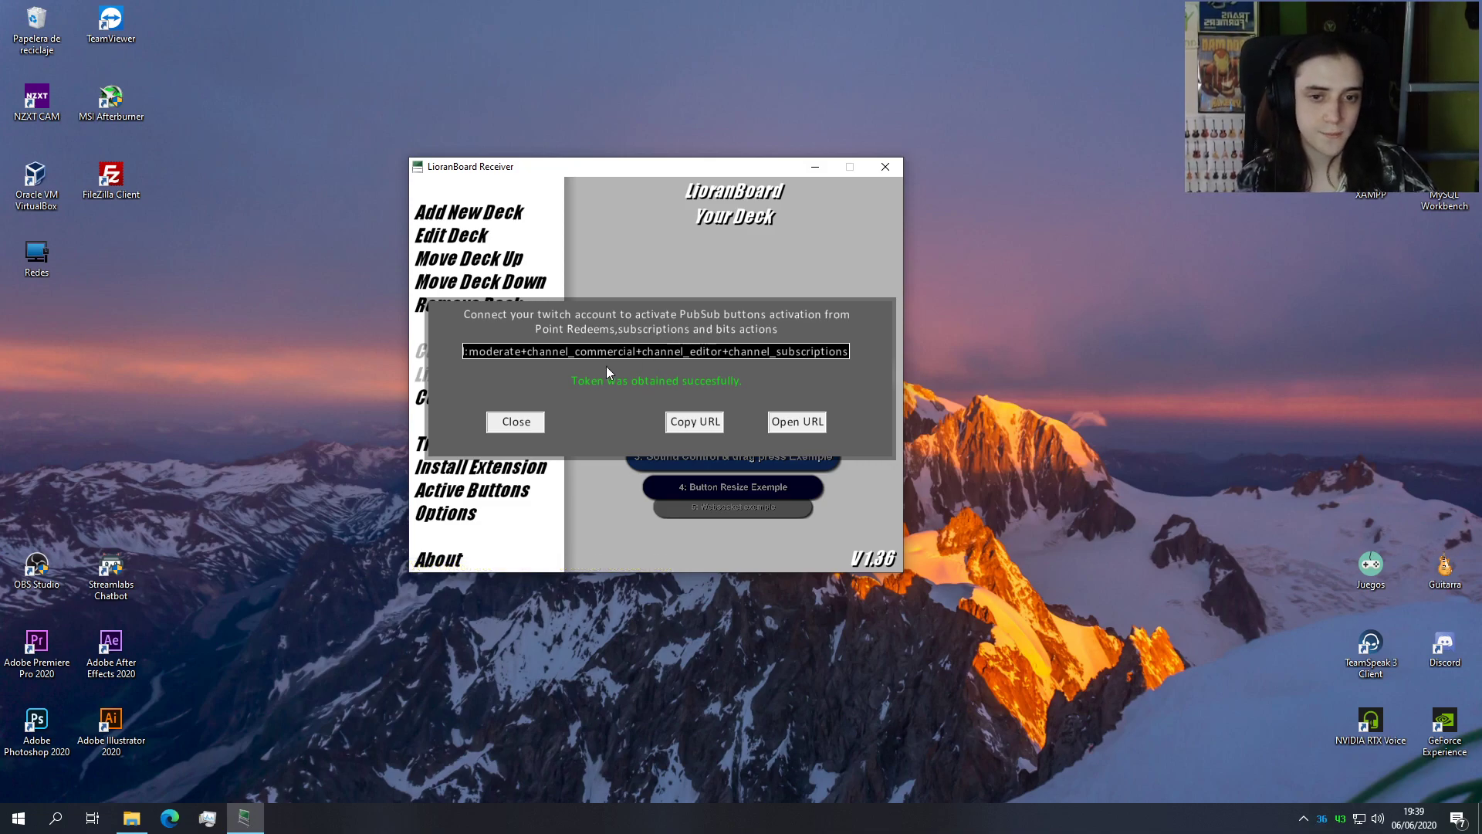
{"action": "left_click", "coordinate": [516, 425]}
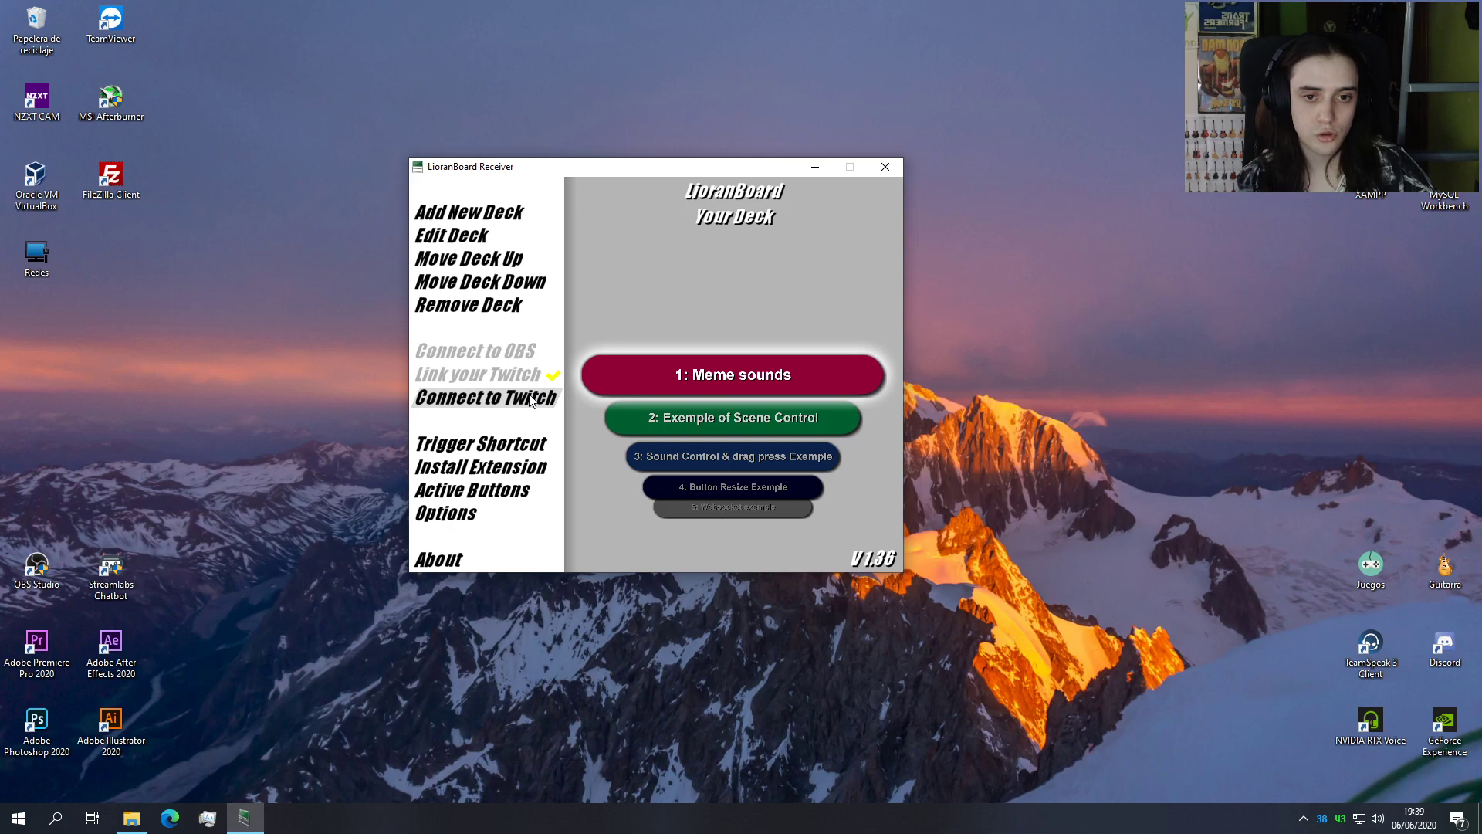
Step: Try to connect LioranBoard Receiver to Twitch and reposition its window on the desktop
{"action": "left_click", "coordinate": [500, 401]}
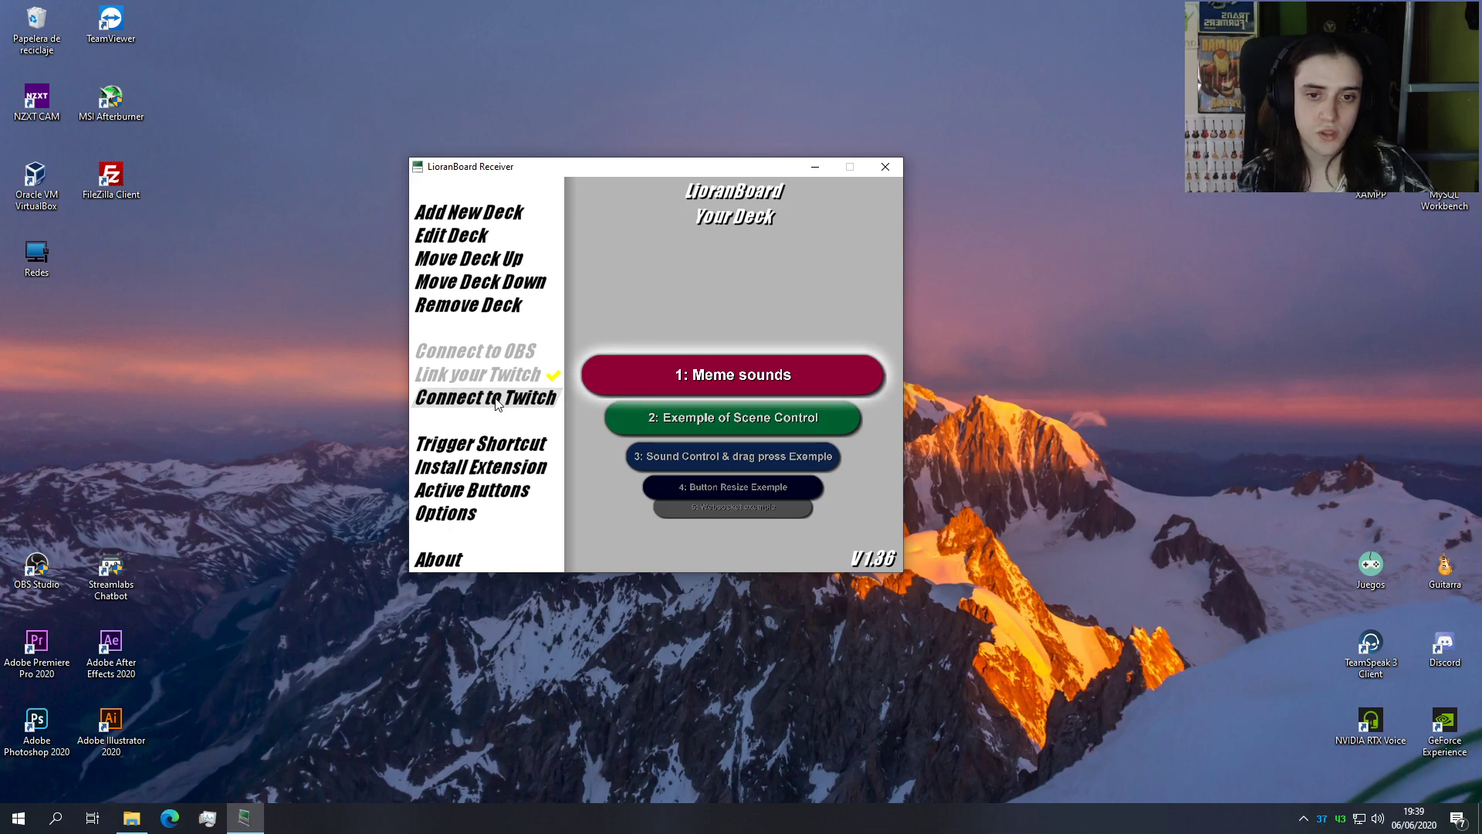
{"action": "left_click_drag", "start_coordinate": [625, 347], "coordinate": [578, 267]}
{"action": "left_click", "coordinate": [839, 537]}
{"action": "left_click_drag", "start_coordinate": [625, 168], "coordinate": [554, 142]}
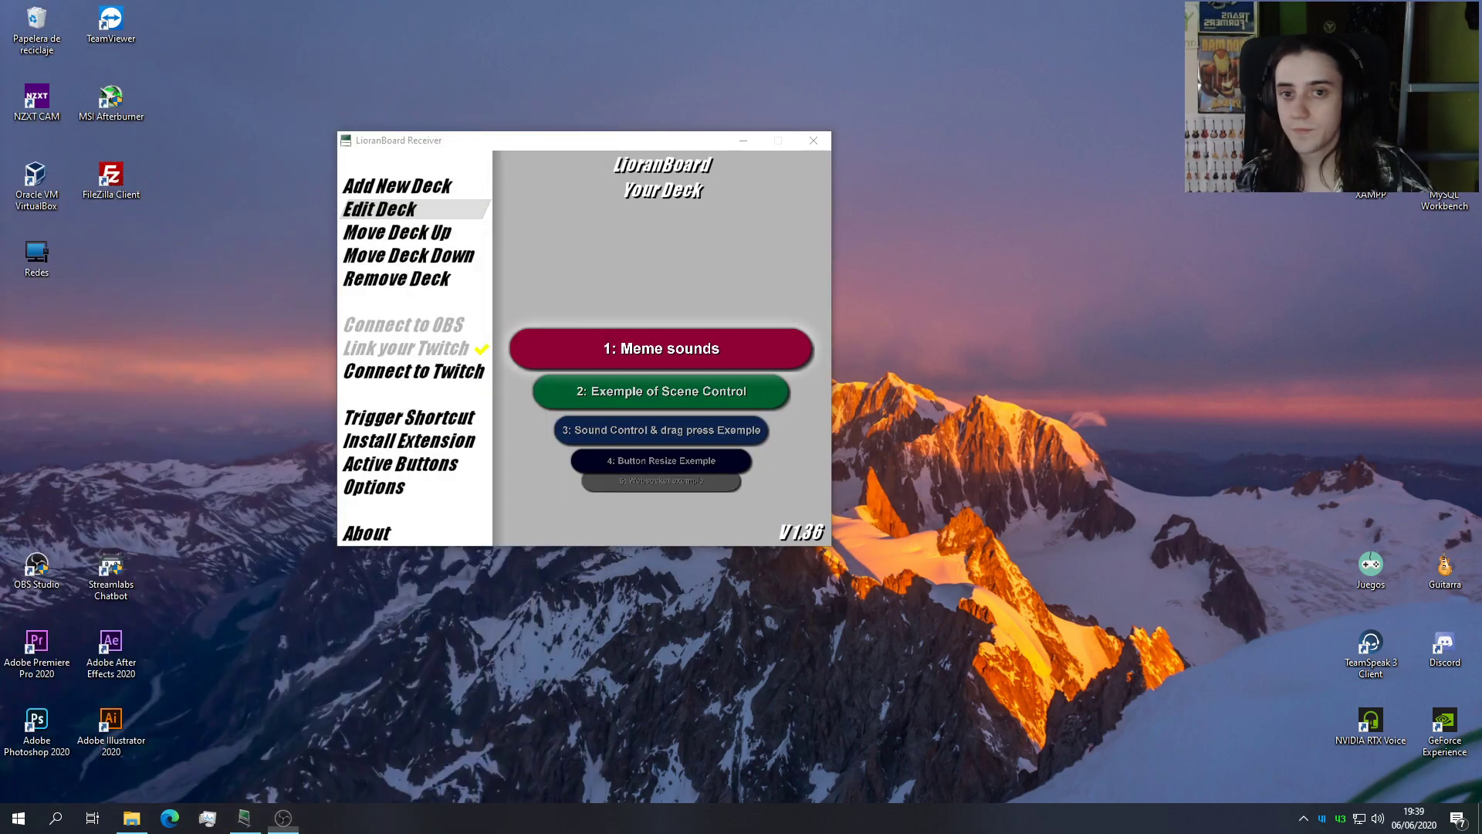
Step: Switch to OBS Studio and add a browser source named "Lioranboard conexion (no borrar)" to the Pantalla + Cam scene
{"action": "left_click", "coordinate": [283, 818]}
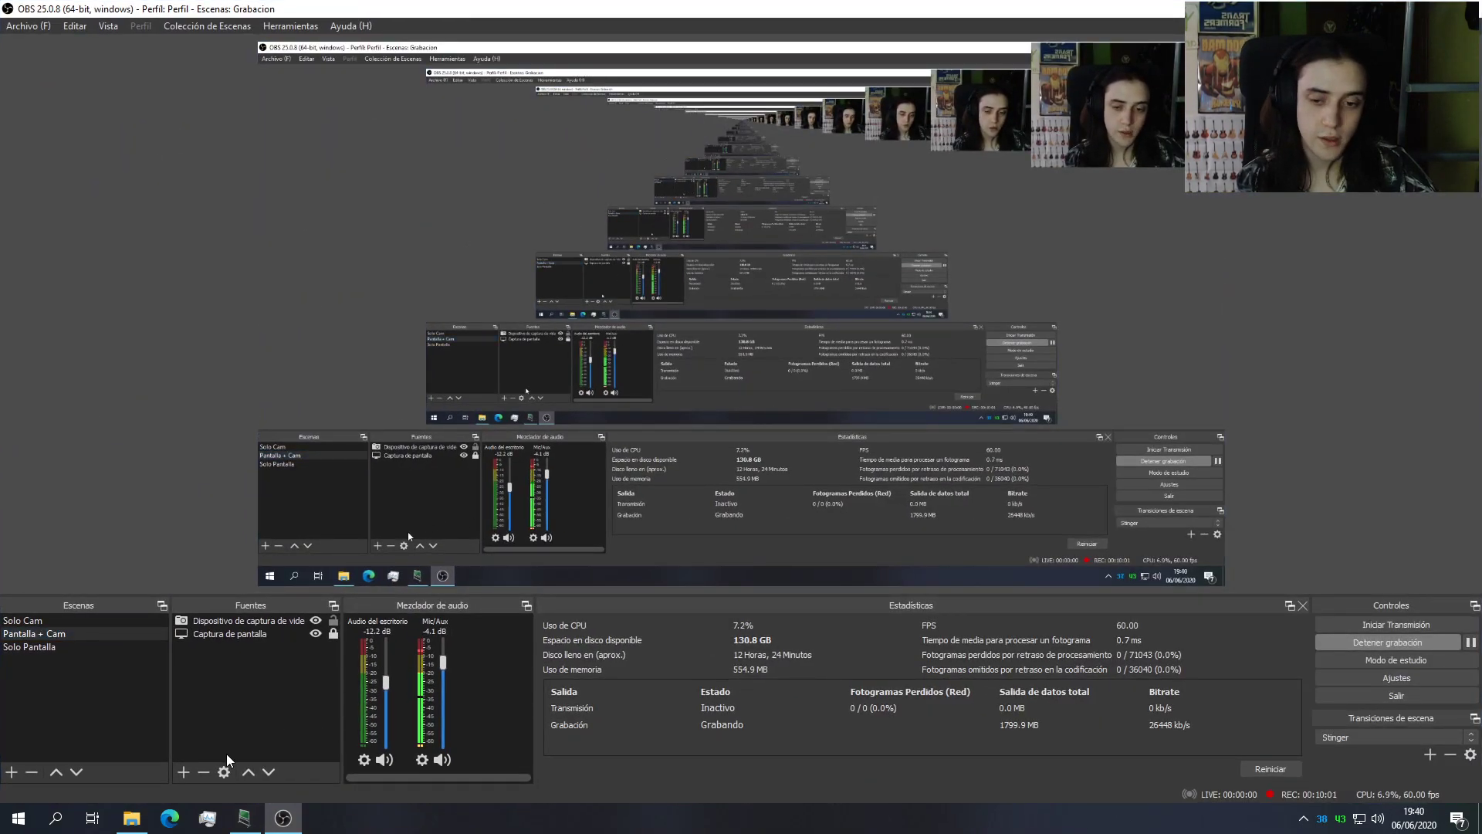
{"action": "left_click", "coordinate": [183, 772]}
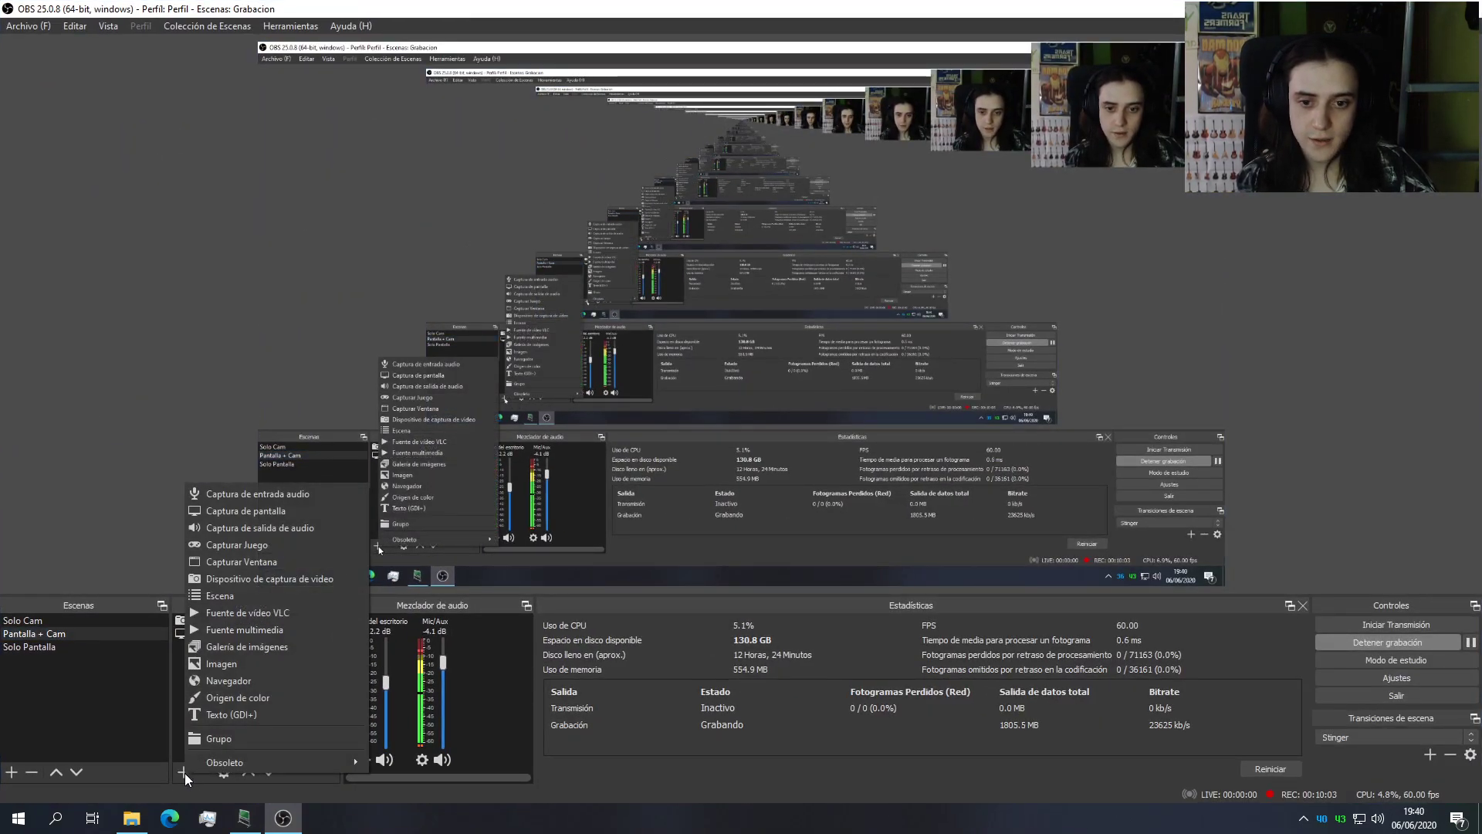
{"action": "left_click", "coordinate": [238, 687]}
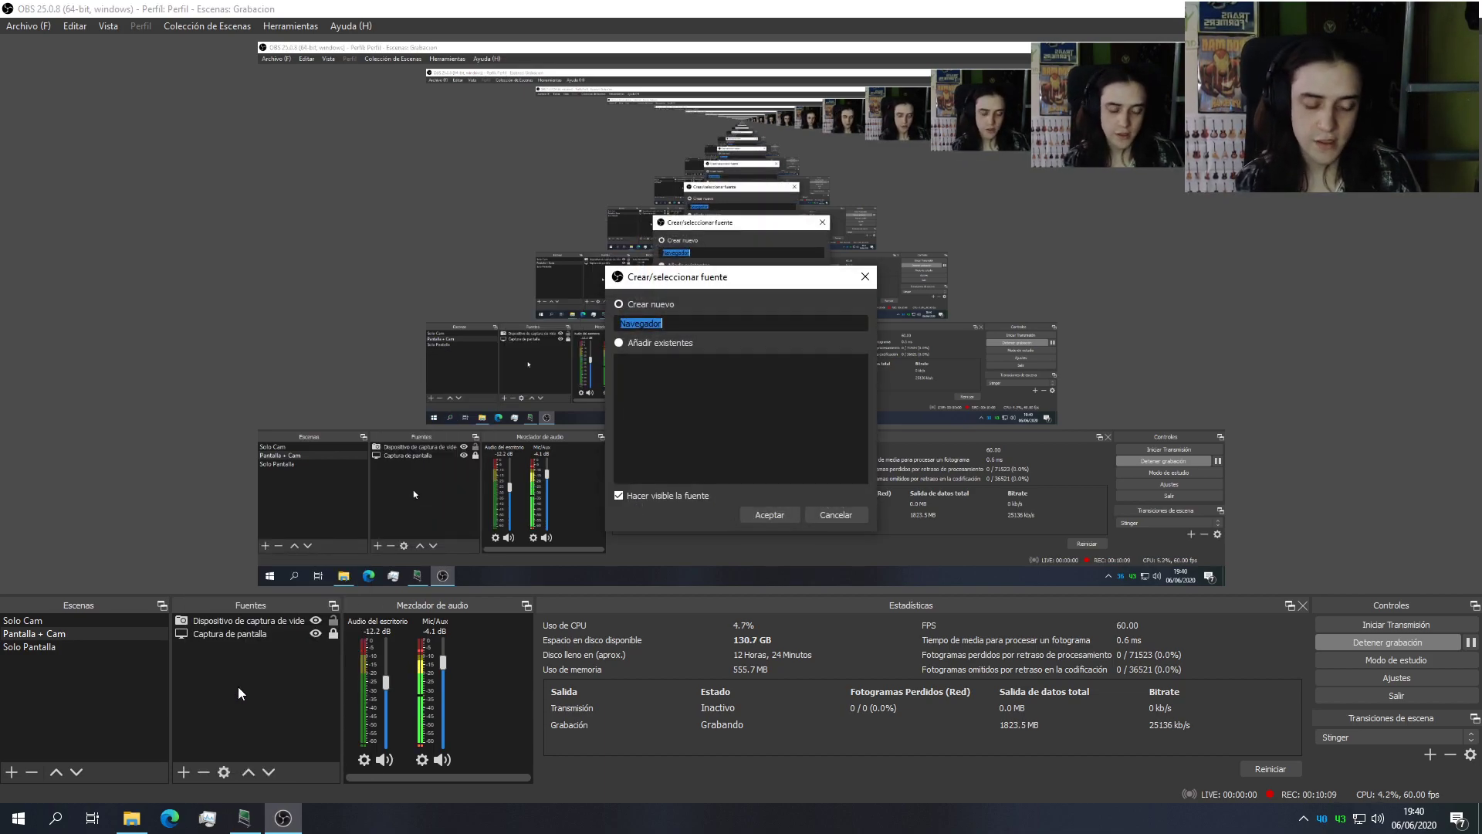
{"action": "type", "text": "Lioranboard conexion"}
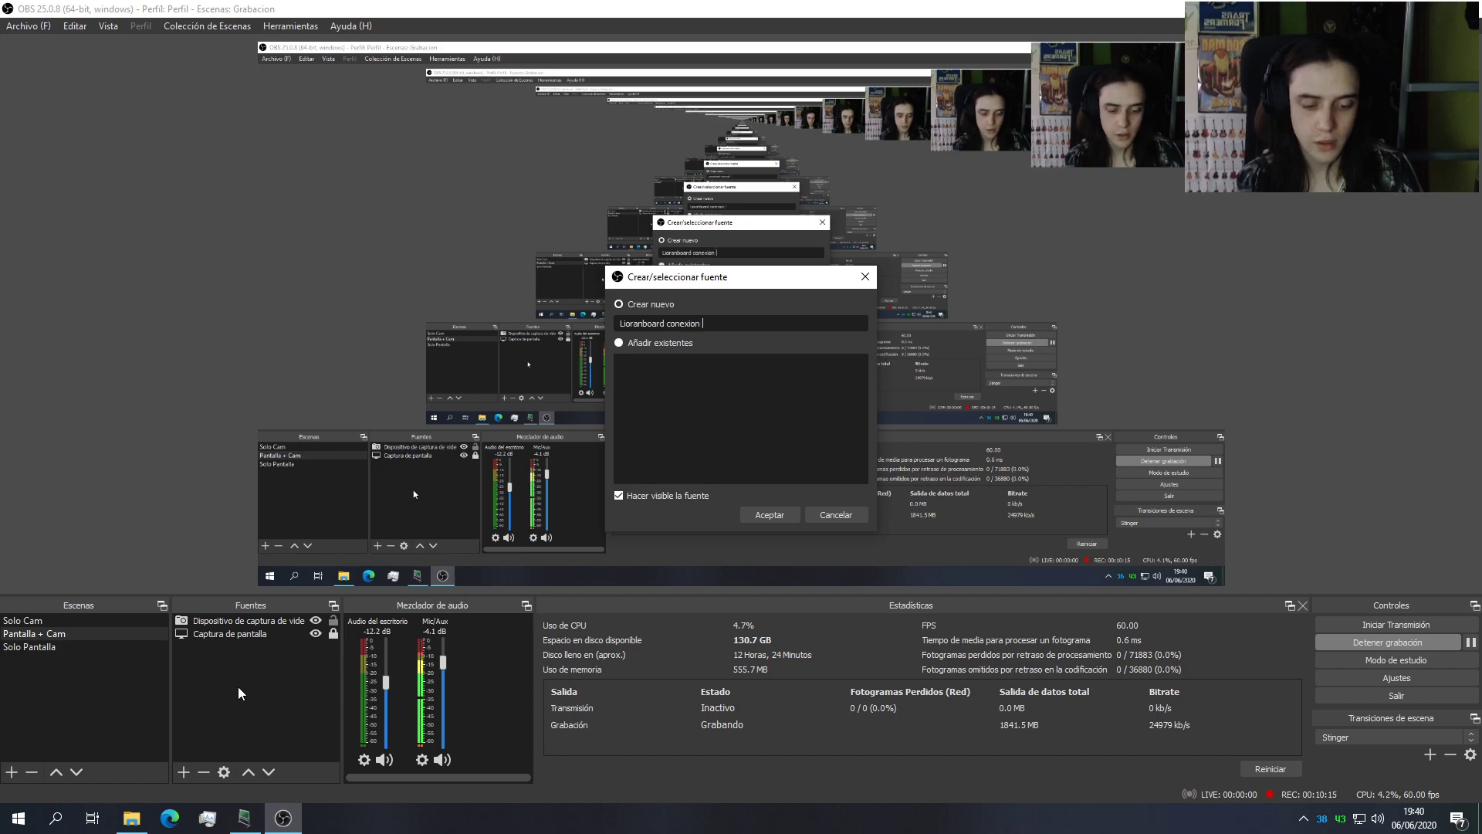
{"action": "type", "text": " (no borrar)"}
{"action": "key", "text": "Return"}
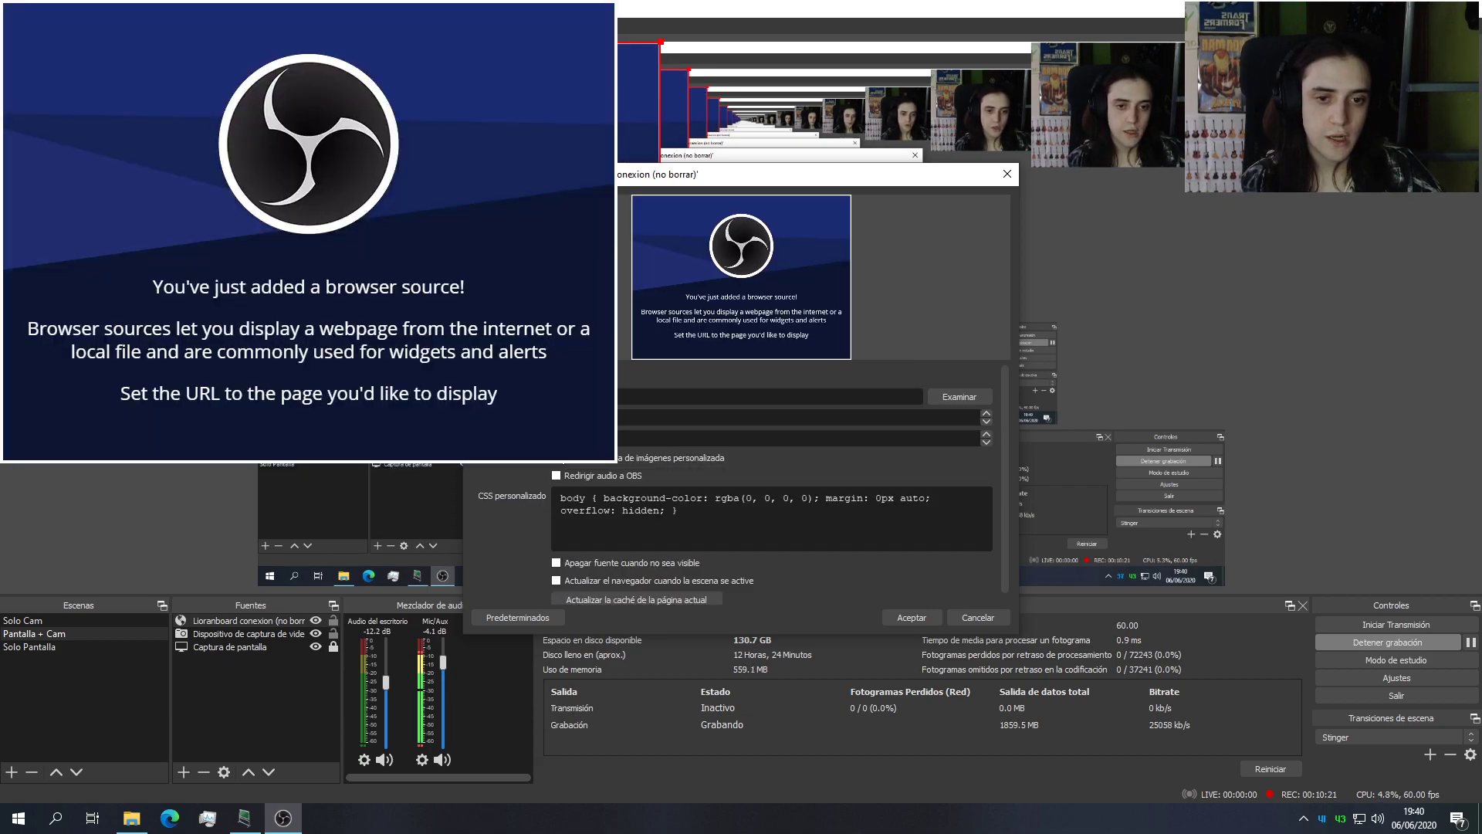
Step: Locate the tsl_transmitter.html file in the lioranboard download folder with File Explorer, and return to the browser source properties in OBS
{"action": "left_click", "coordinate": [131, 818]}
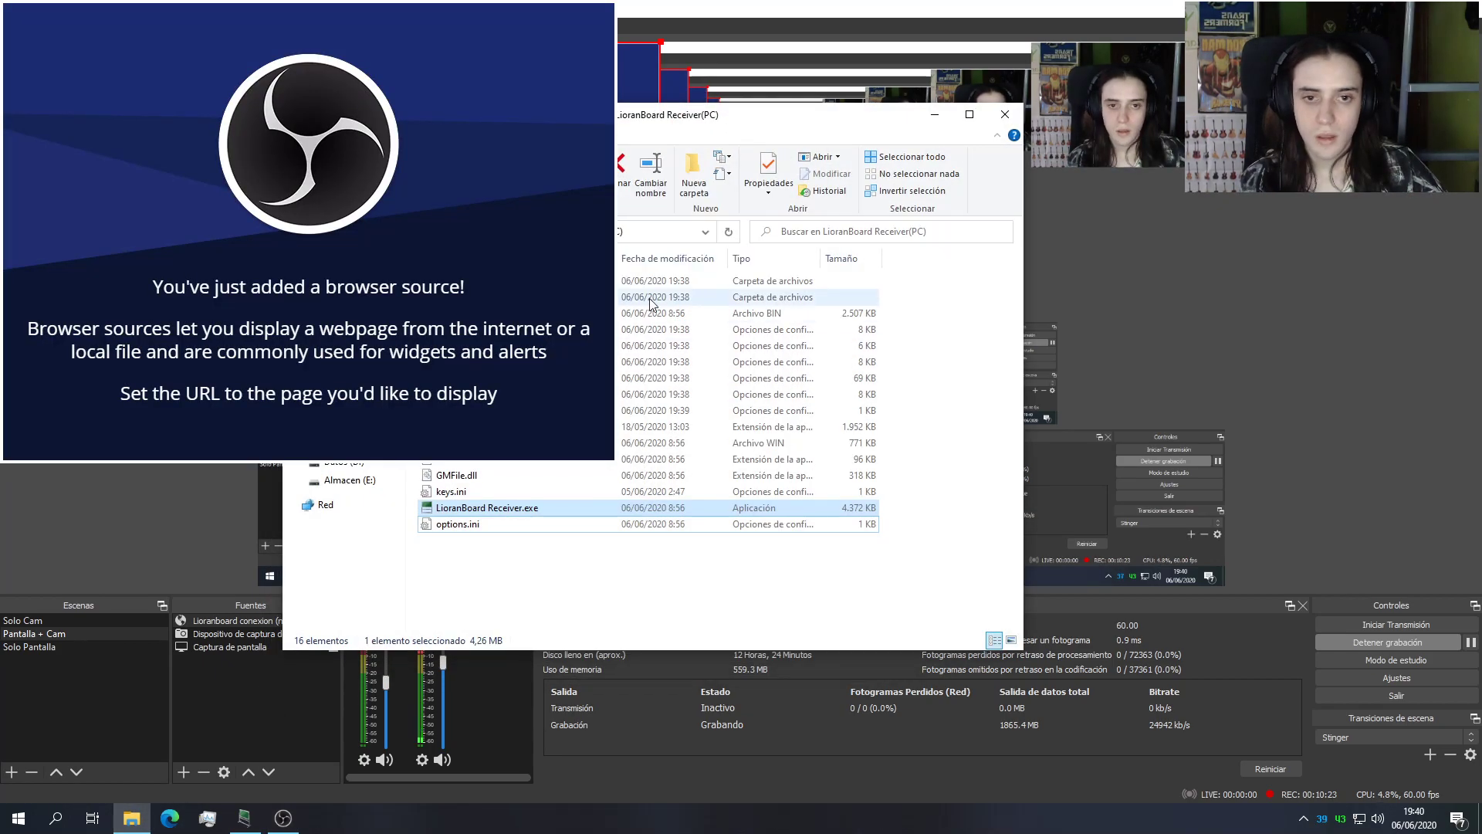
{"action": "key", "text": "alt+Up"}
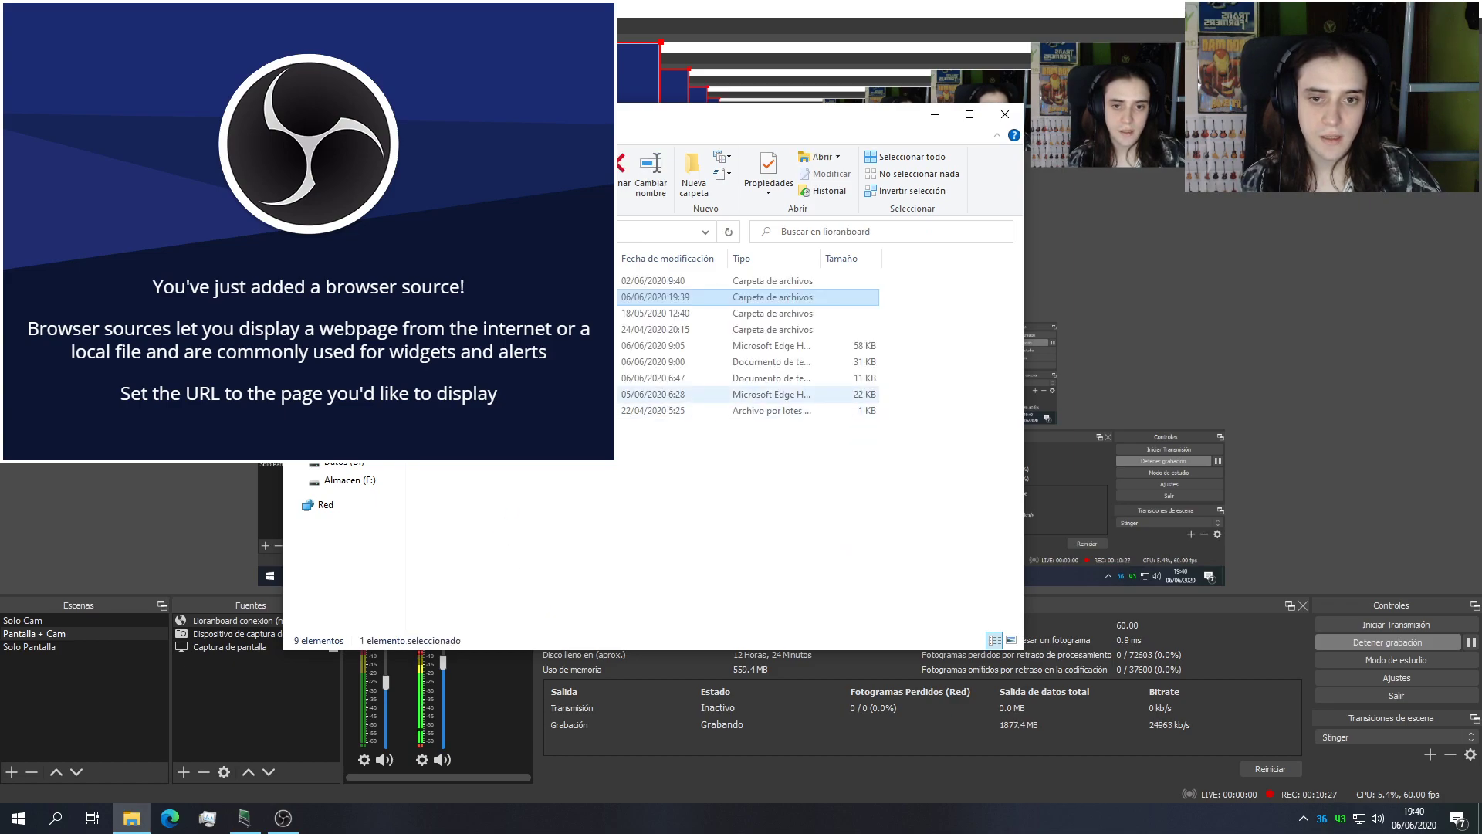
{"action": "left_click", "coordinate": [664, 394]}
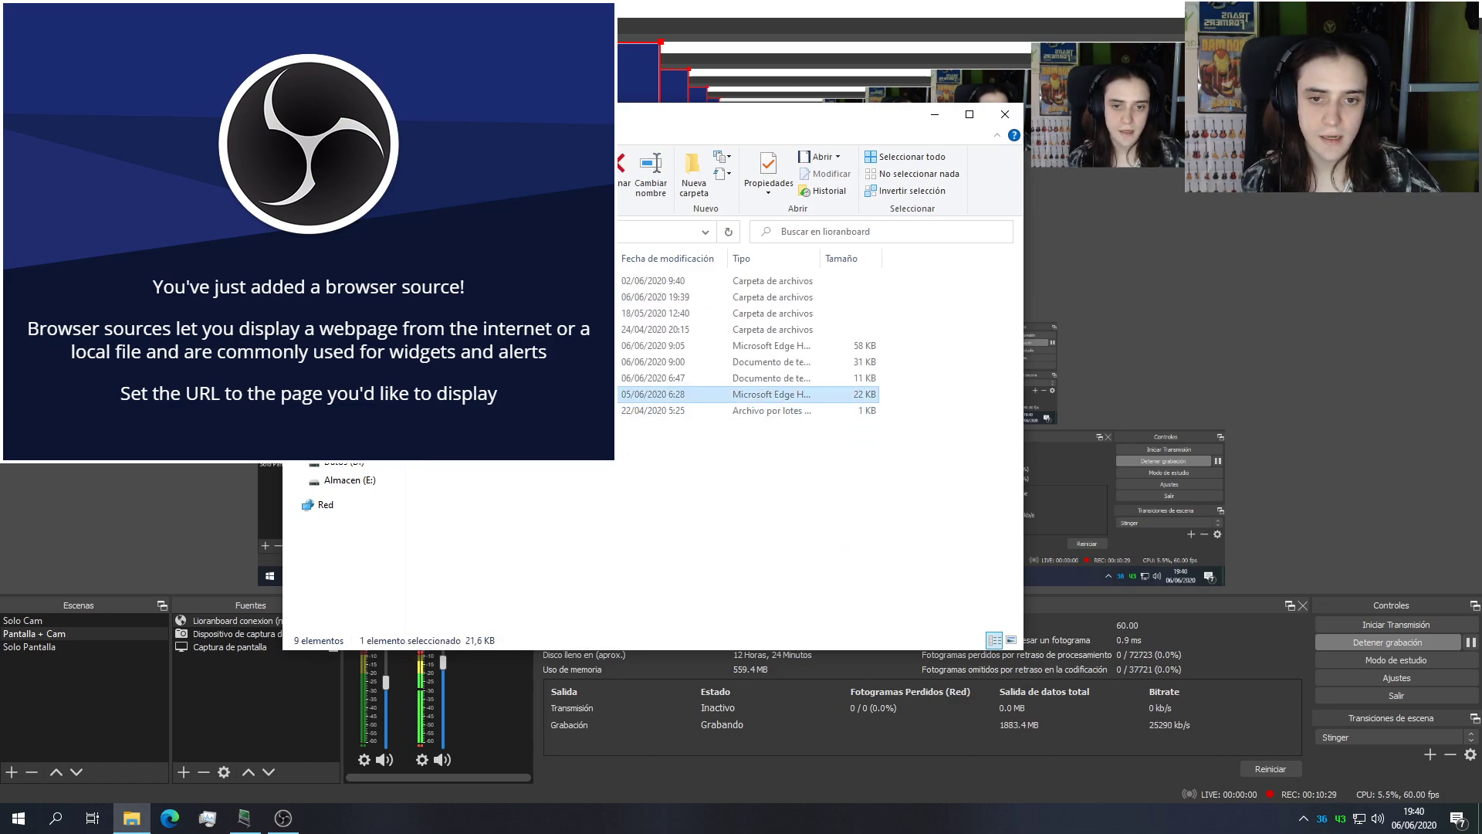
{"action": "left_click", "coordinate": [630, 234]}
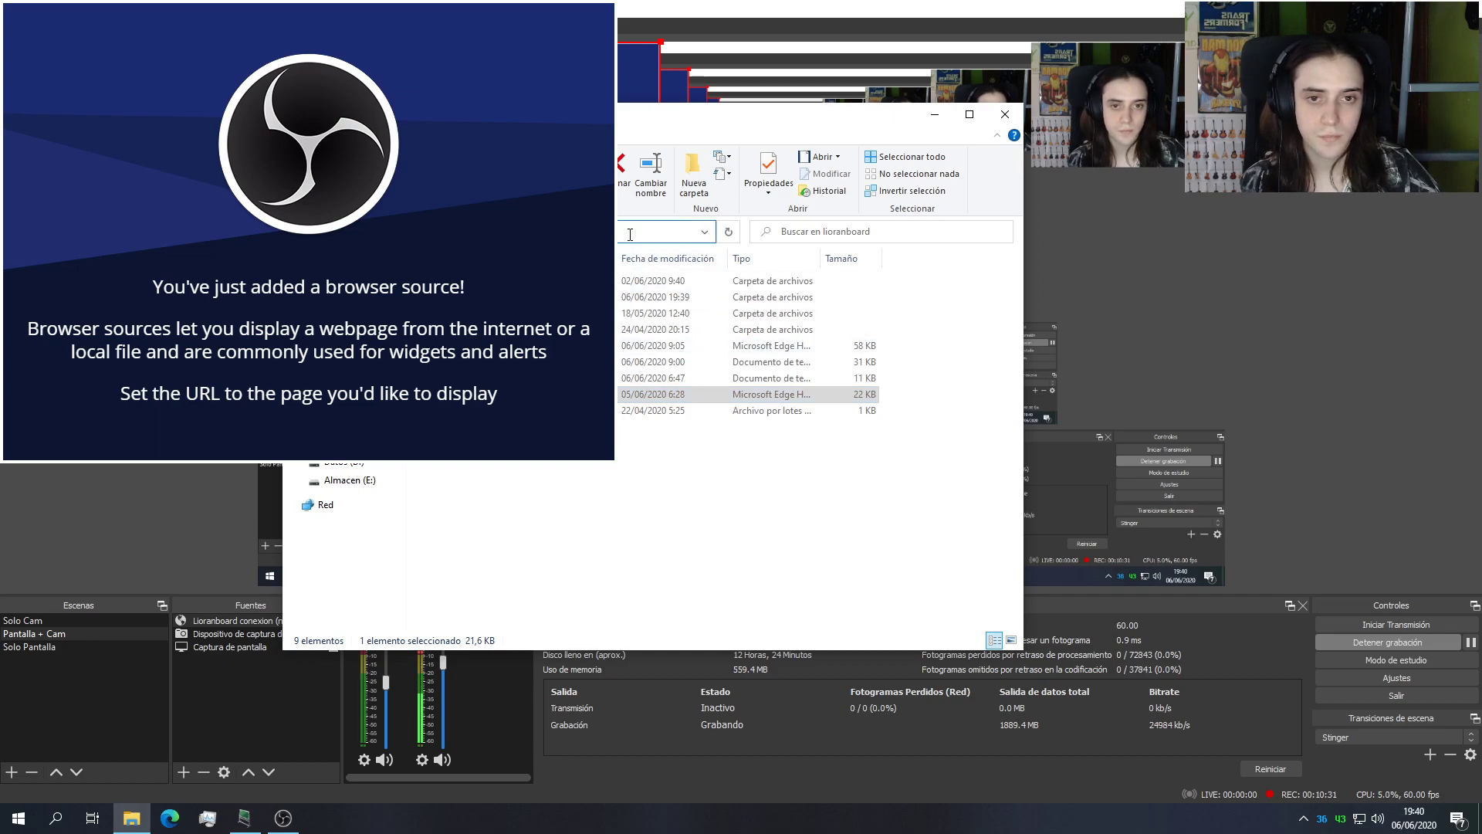
{"action": "left_click", "coordinate": [921, 118]}
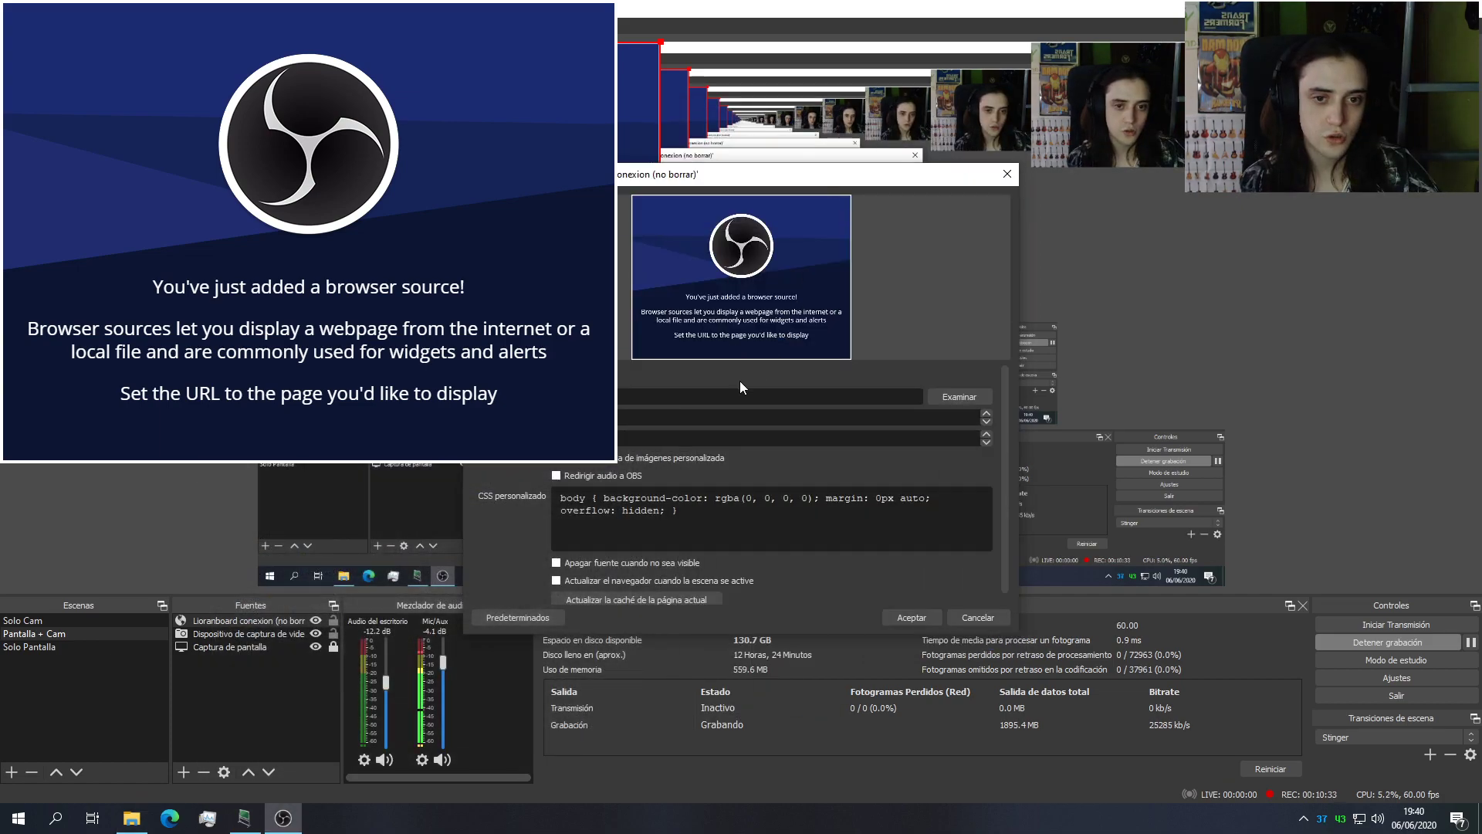
Step: Set tsl_transmitter.html from the lioranboard folder as the browser source's local file and accept the properties
{"action": "left_click", "coordinate": [949, 395]}
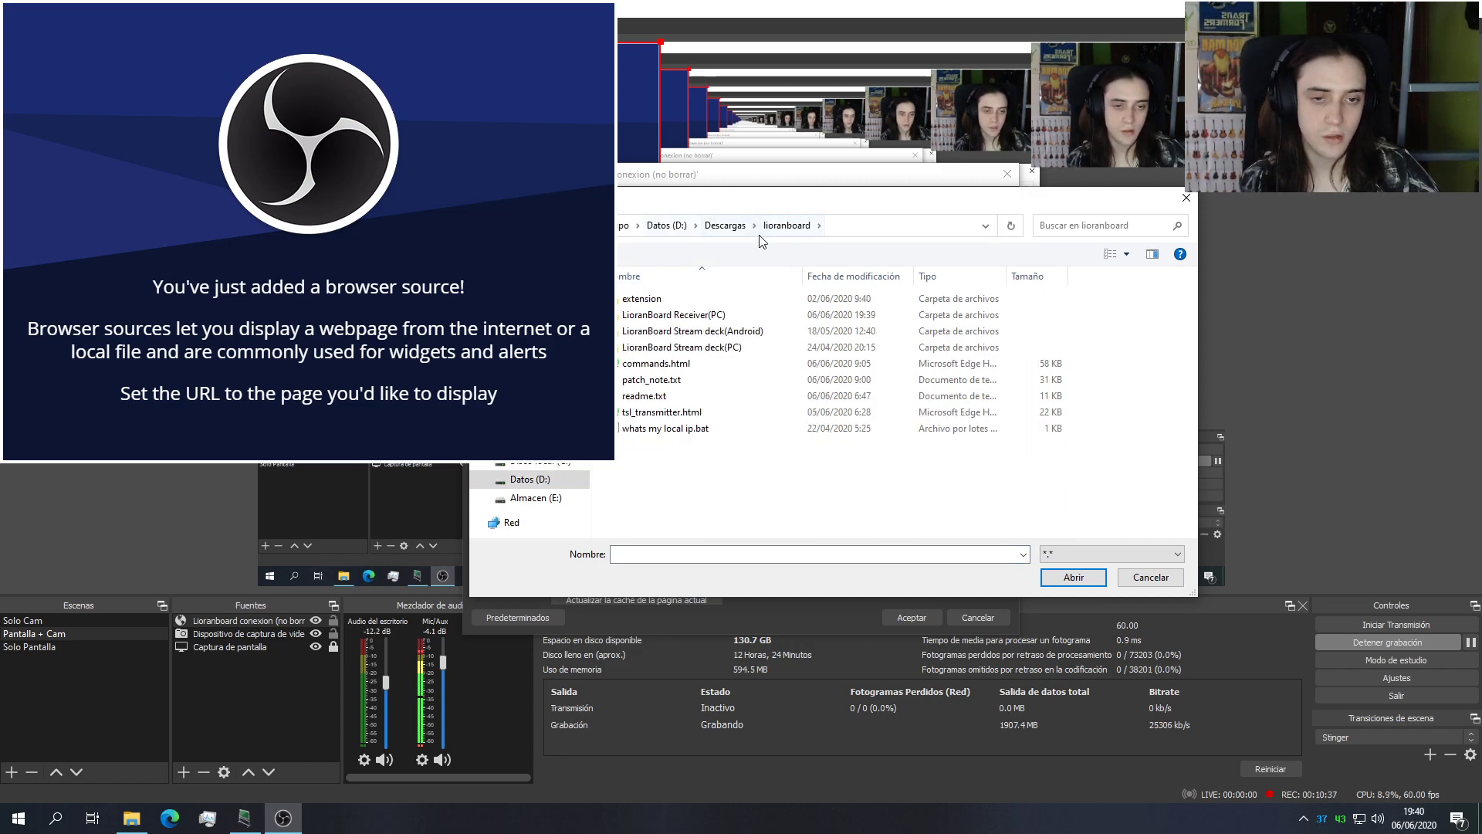
{"action": "left_click", "coordinate": [654, 414]}
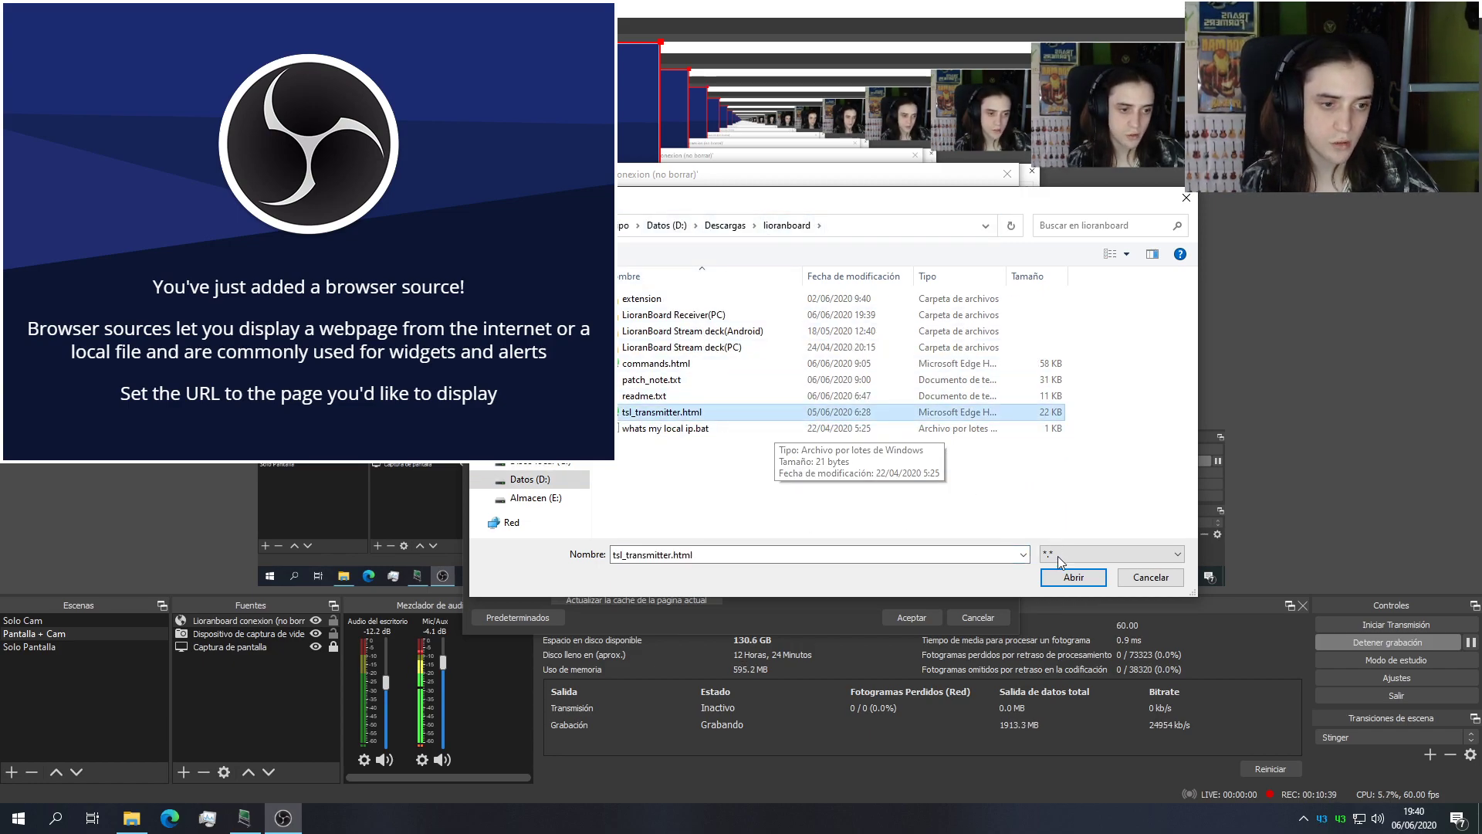
{"action": "left_click", "coordinate": [1068, 574]}
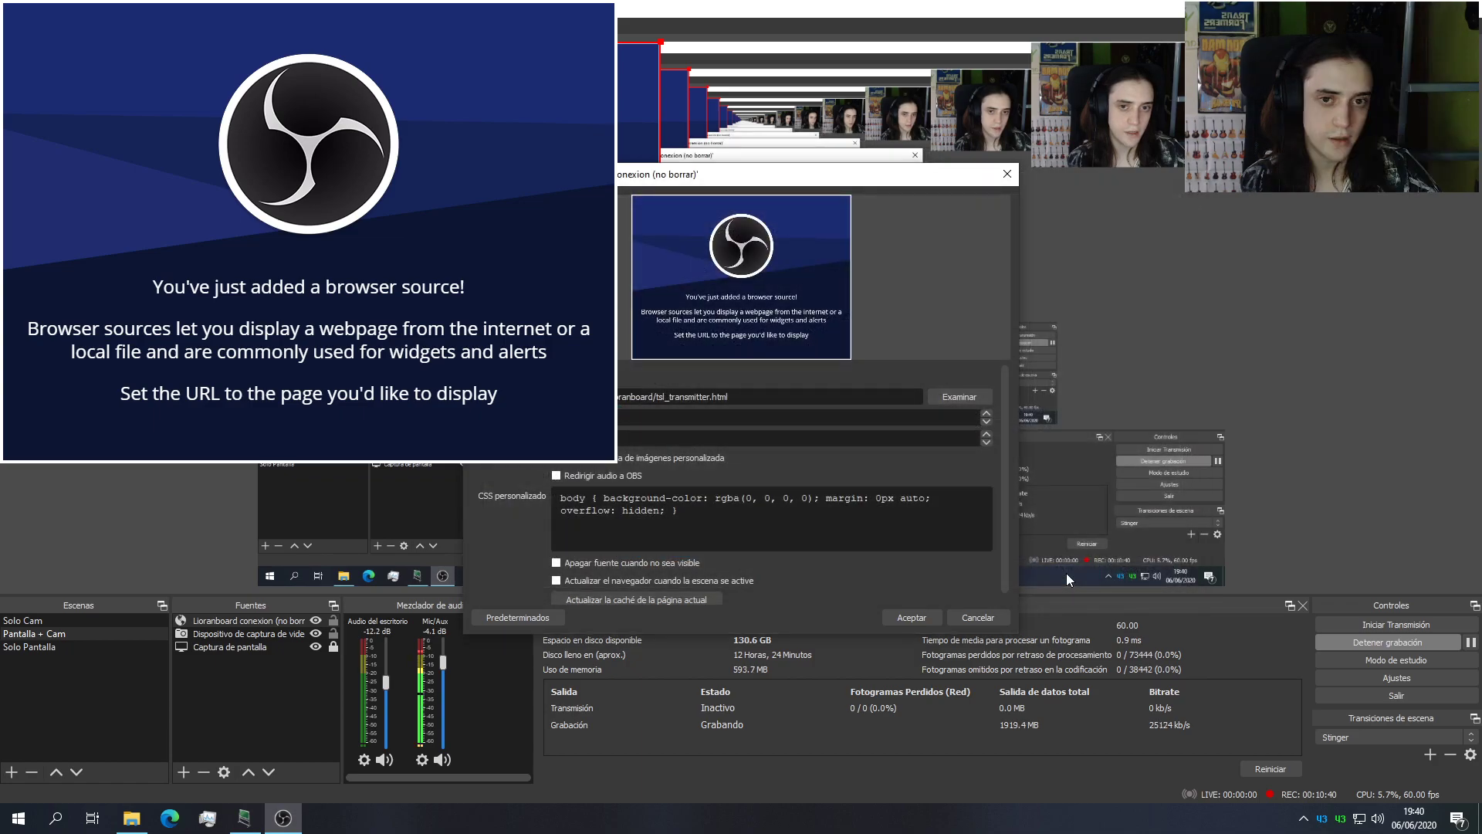
{"action": "left_click", "coordinate": [916, 613]}
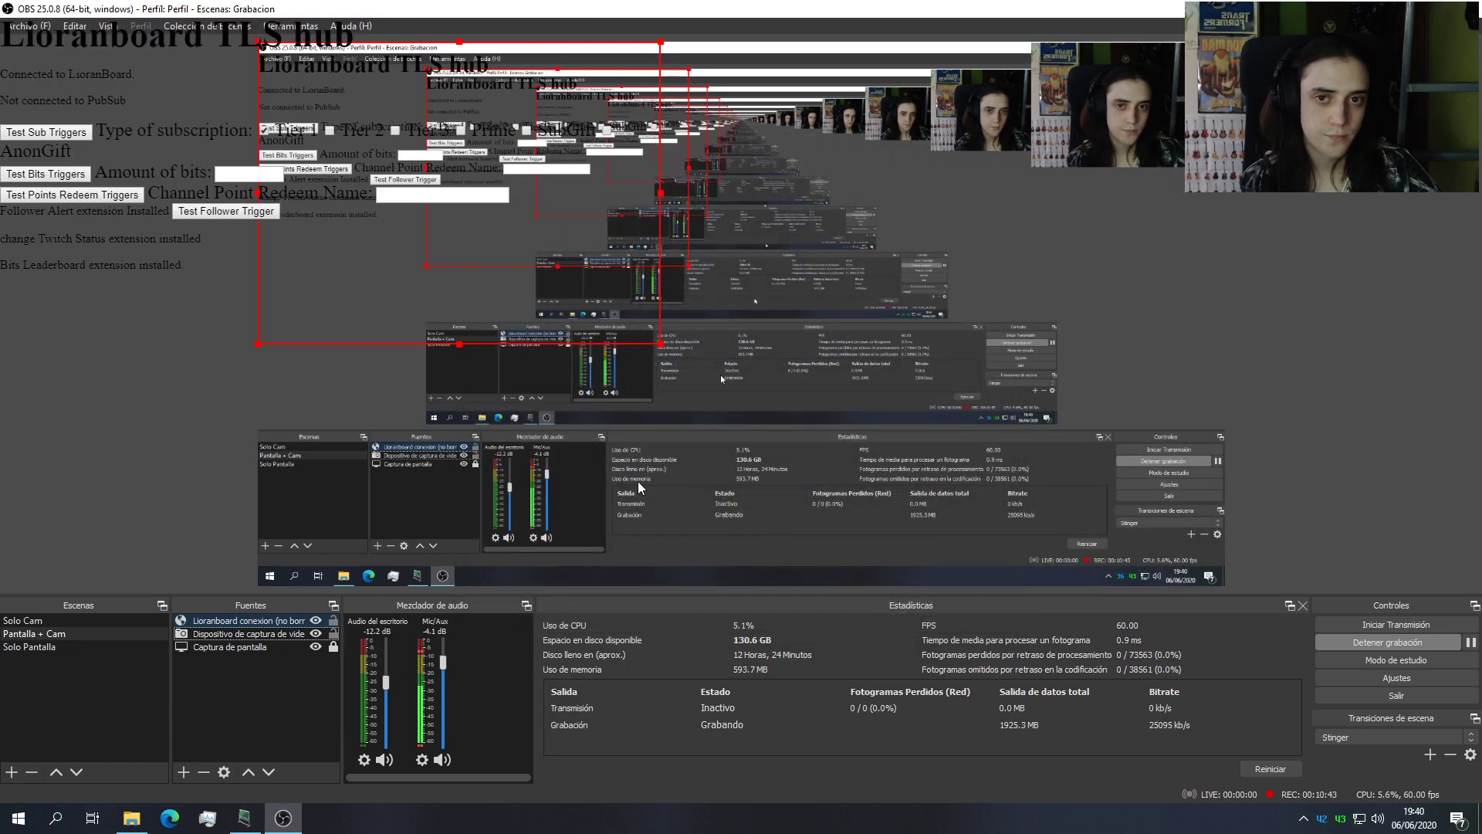
Step: Move the Lioranboard conexion source below the screen capture in the source order and hide it
{"action": "left_click_drag", "start_coordinate": [349, 220], "coordinate": [618, 314]}
{"action": "left_click_drag", "start_coordinate": [241, 620], "coordinate": [237, 658]}
{"action": "left_click", "coordinate": [315, 647]}
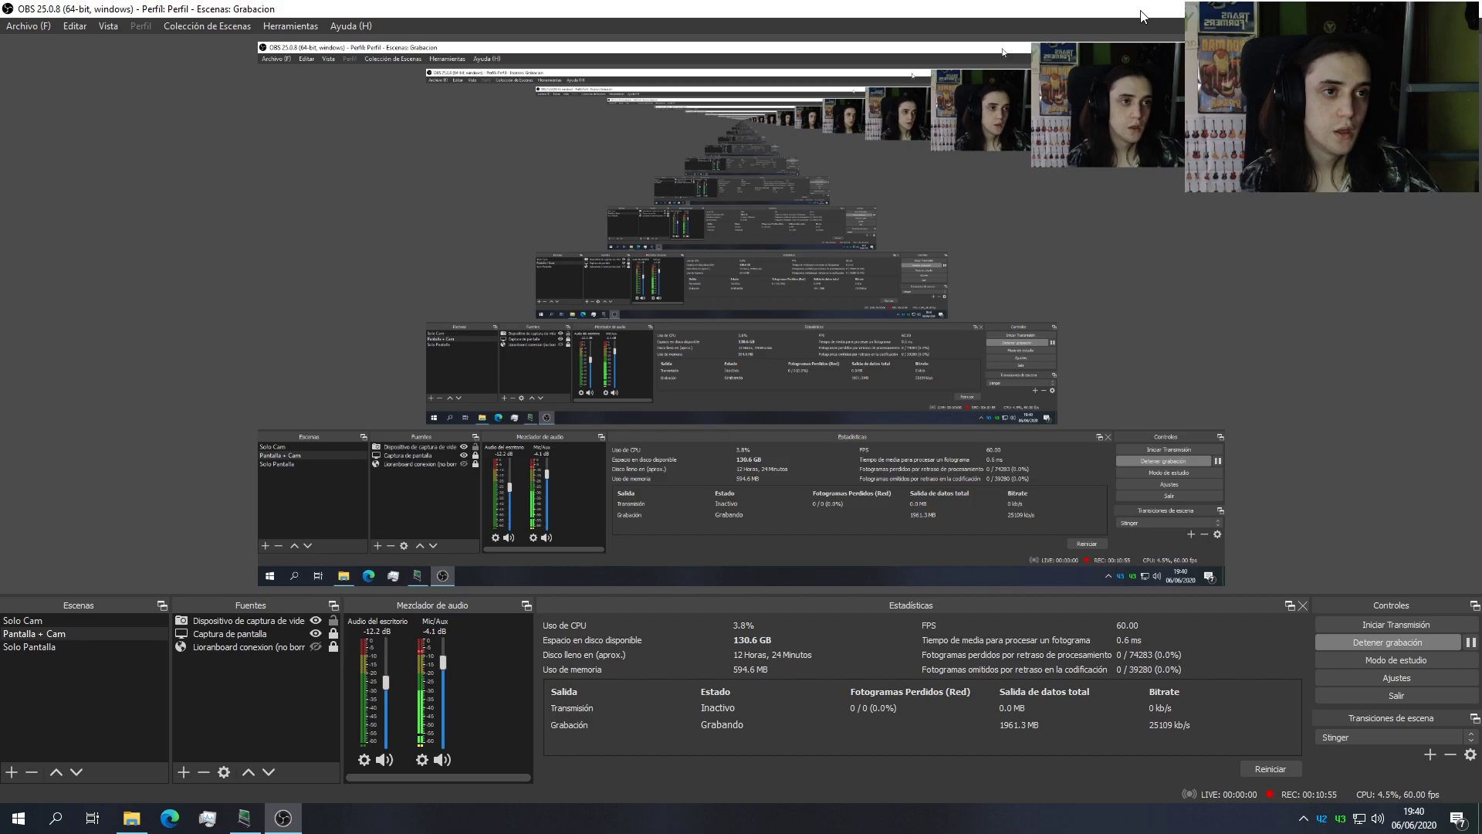
Step: Switch to LioranBoard Receiver, open the Meme sounds deck for editing and reposition its window
{"action": "left_click_drag", "start_coordinate": [1144, 17], "coordinate": [695, 1]}
{"action": "left_click", "coordinate": [242, 820]}
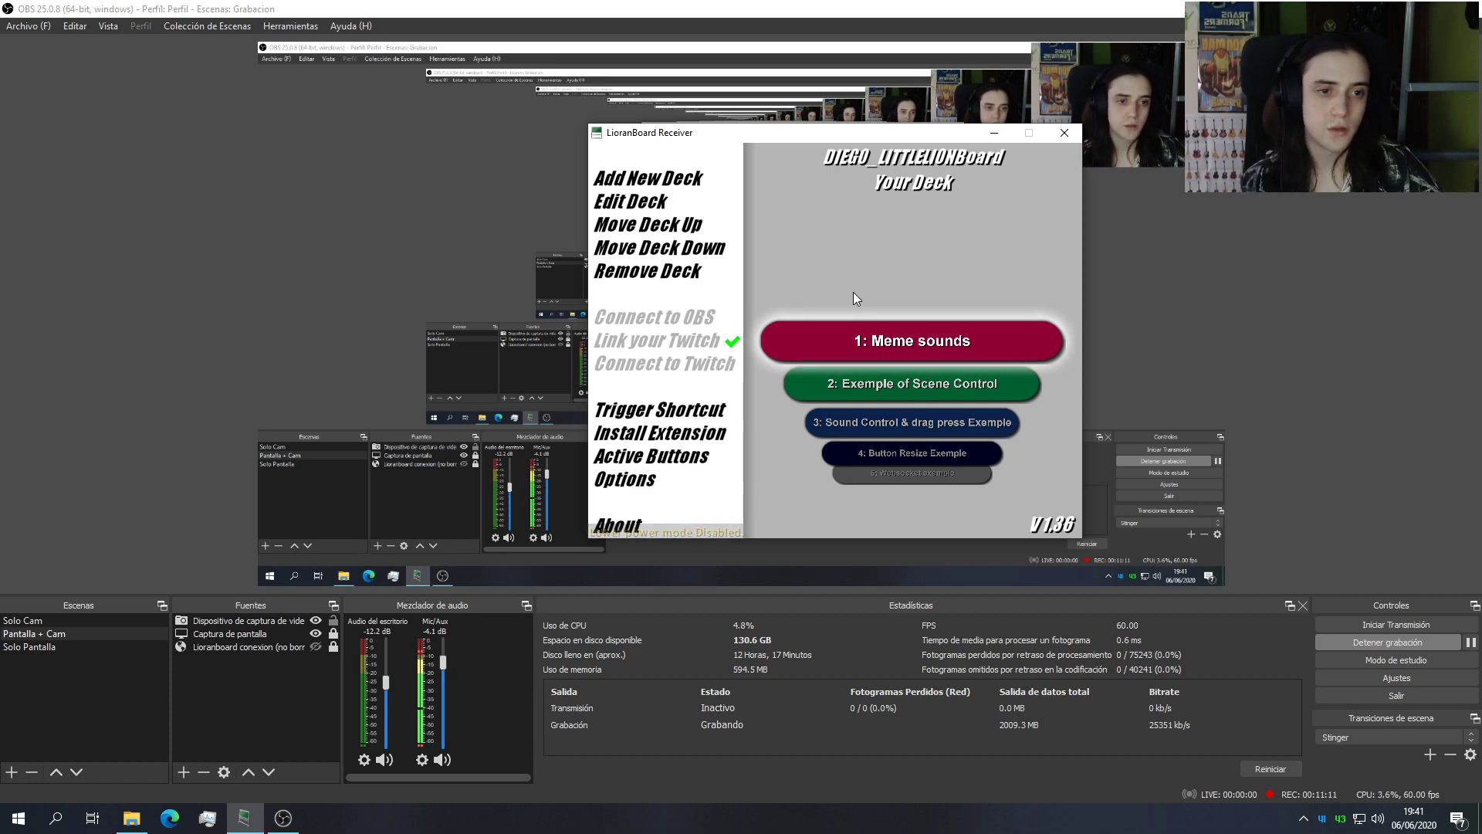
{"action": "left_click", "coordinate": [858, 340]}
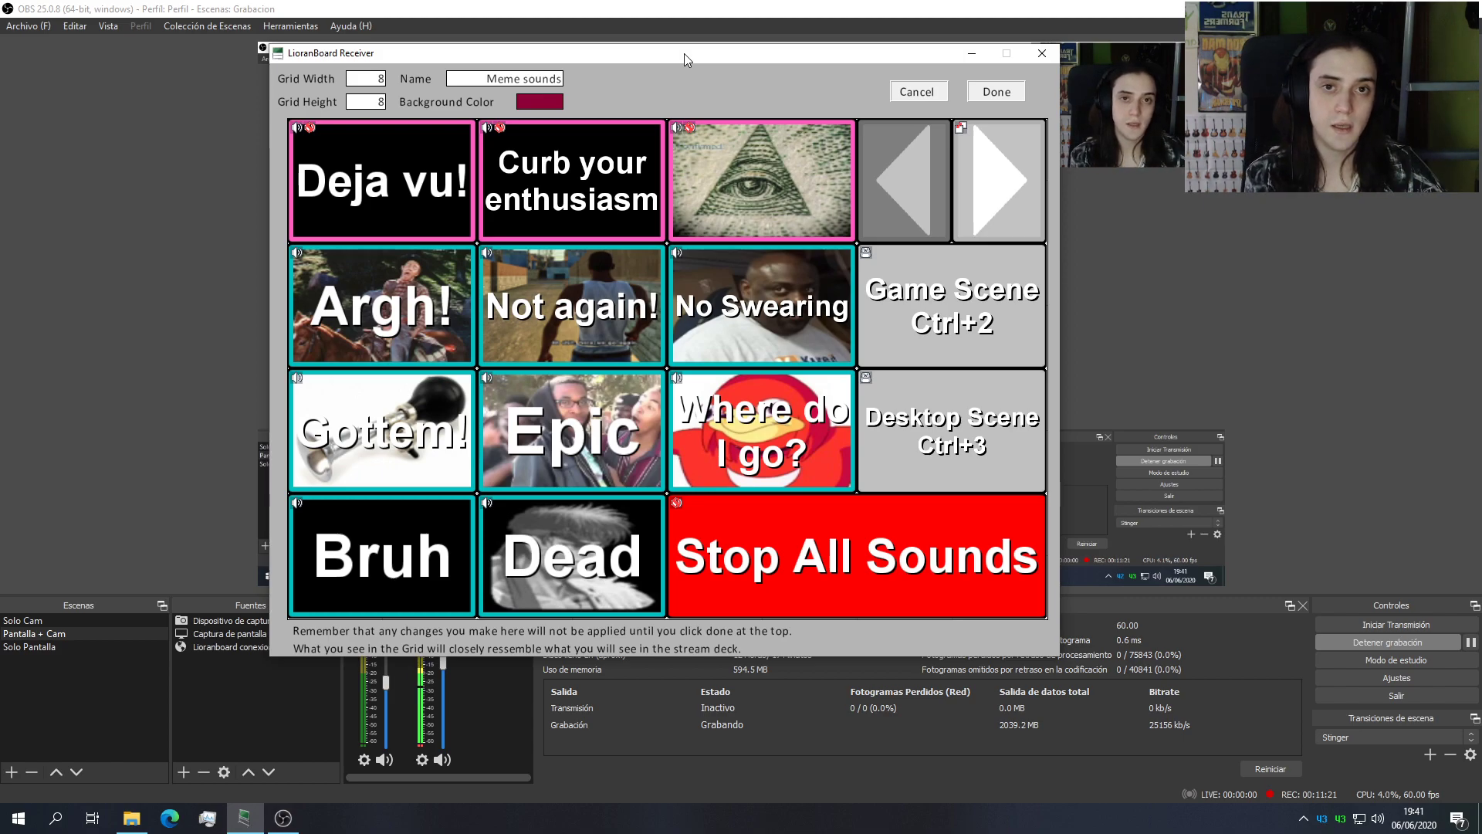
{"action": "left_click_drag", "start_coordinate": [684, 53], "coordinate": [518, 33]}
Step: Switch to File Explorer and examine the Android Stream deck folder, including its APK file
{"action": "left_click", "coordinate": [132, 818]}
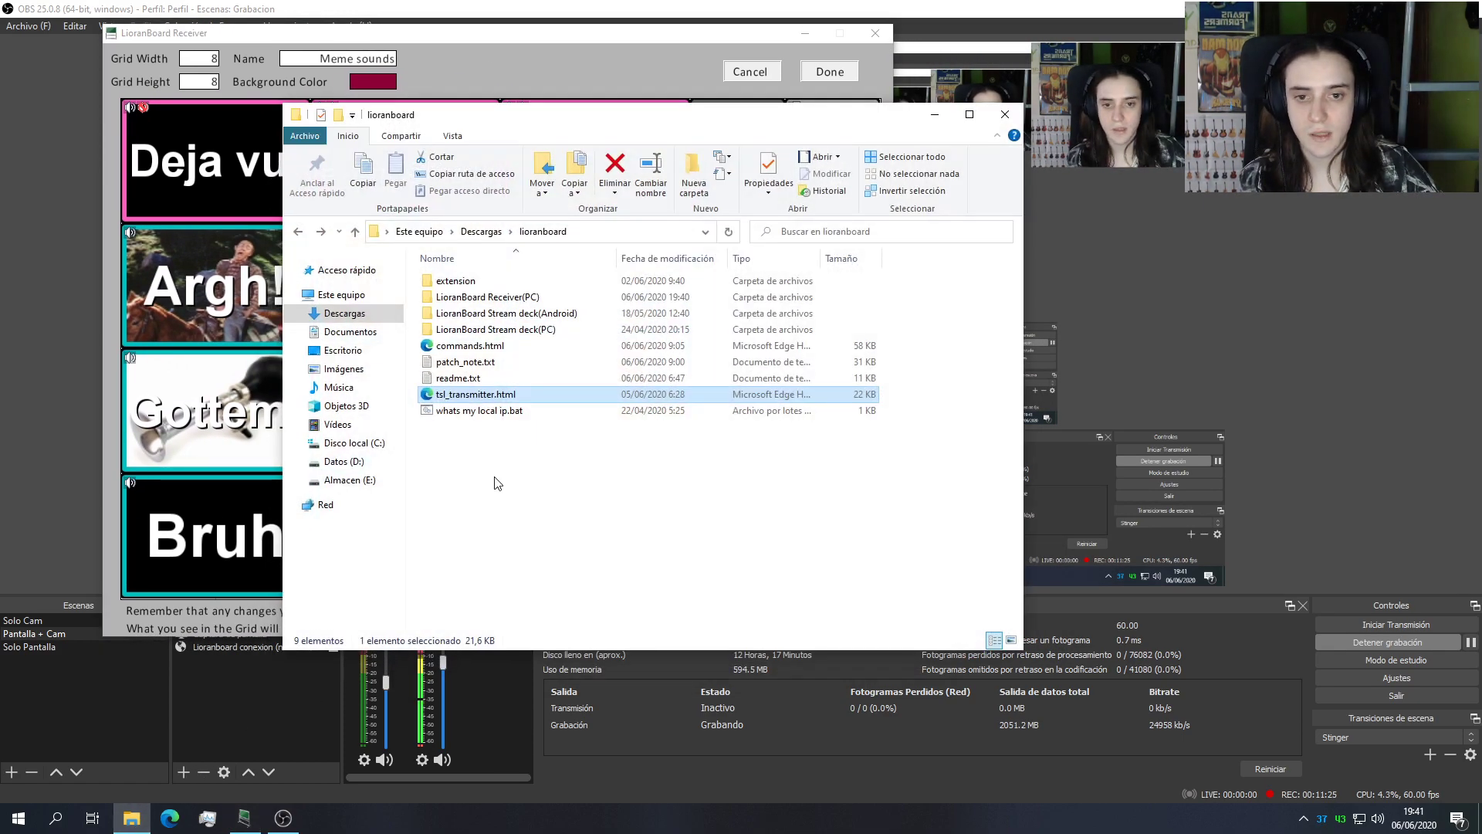
{"action": "key", "text": "alt+Left"}
{"action": "key", "text": "alt+Right"}
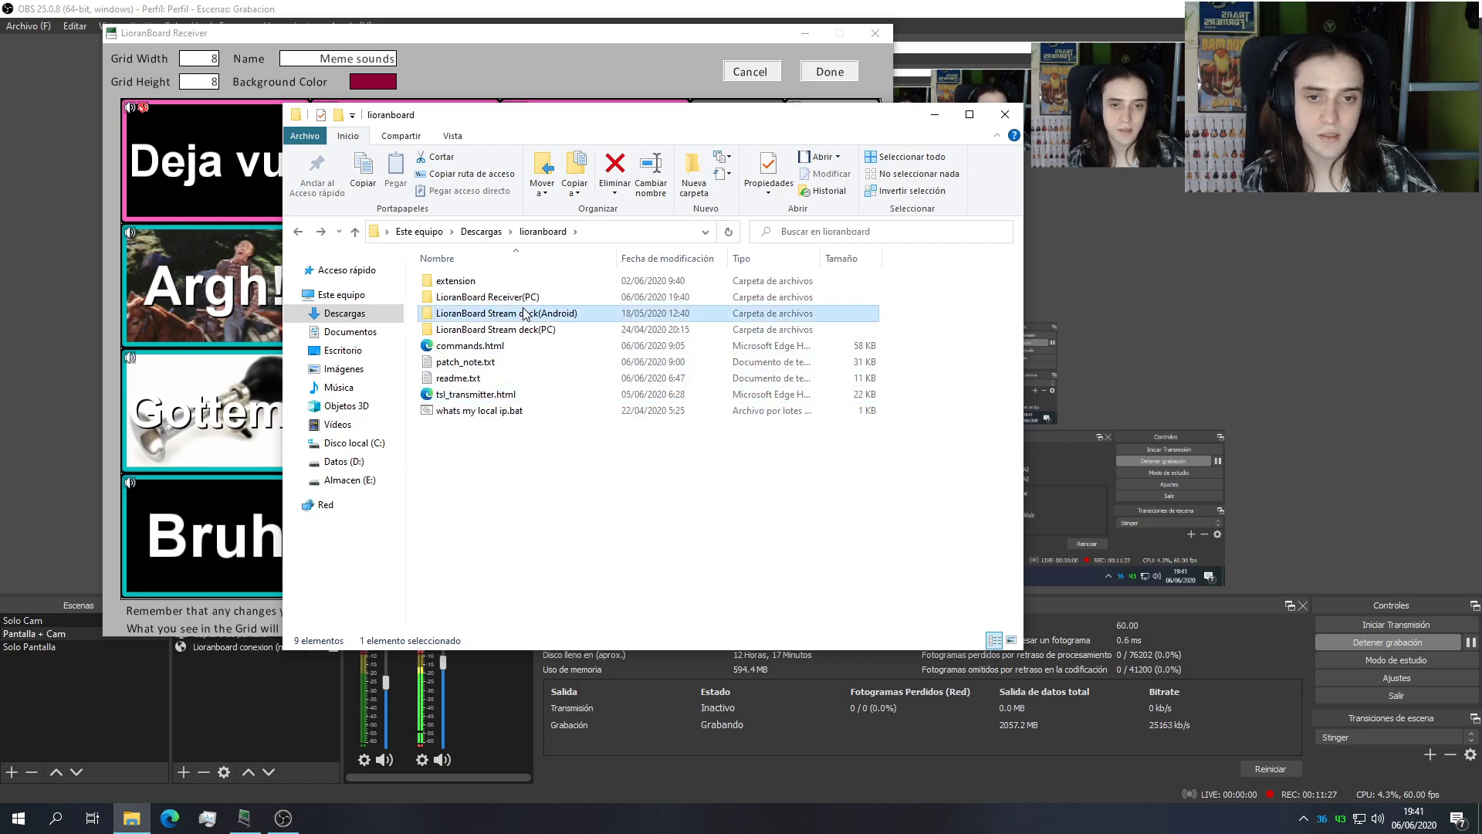
{"action": "double_click", "coordinate": [494, 313]}
{"action": "left_click", "coordinate": [503, 285]}
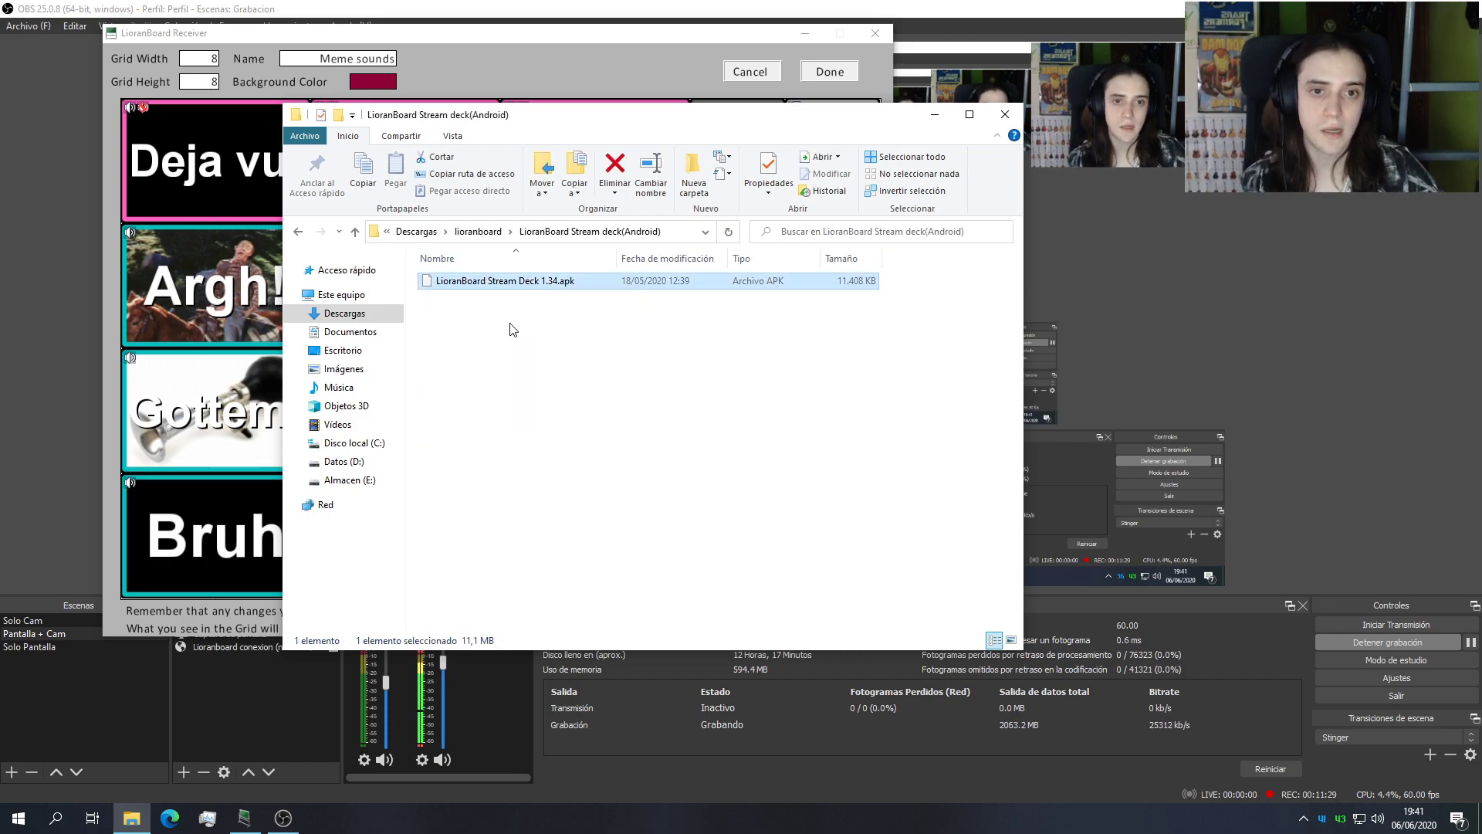
{"action": "key", "text": "alt+Left"}
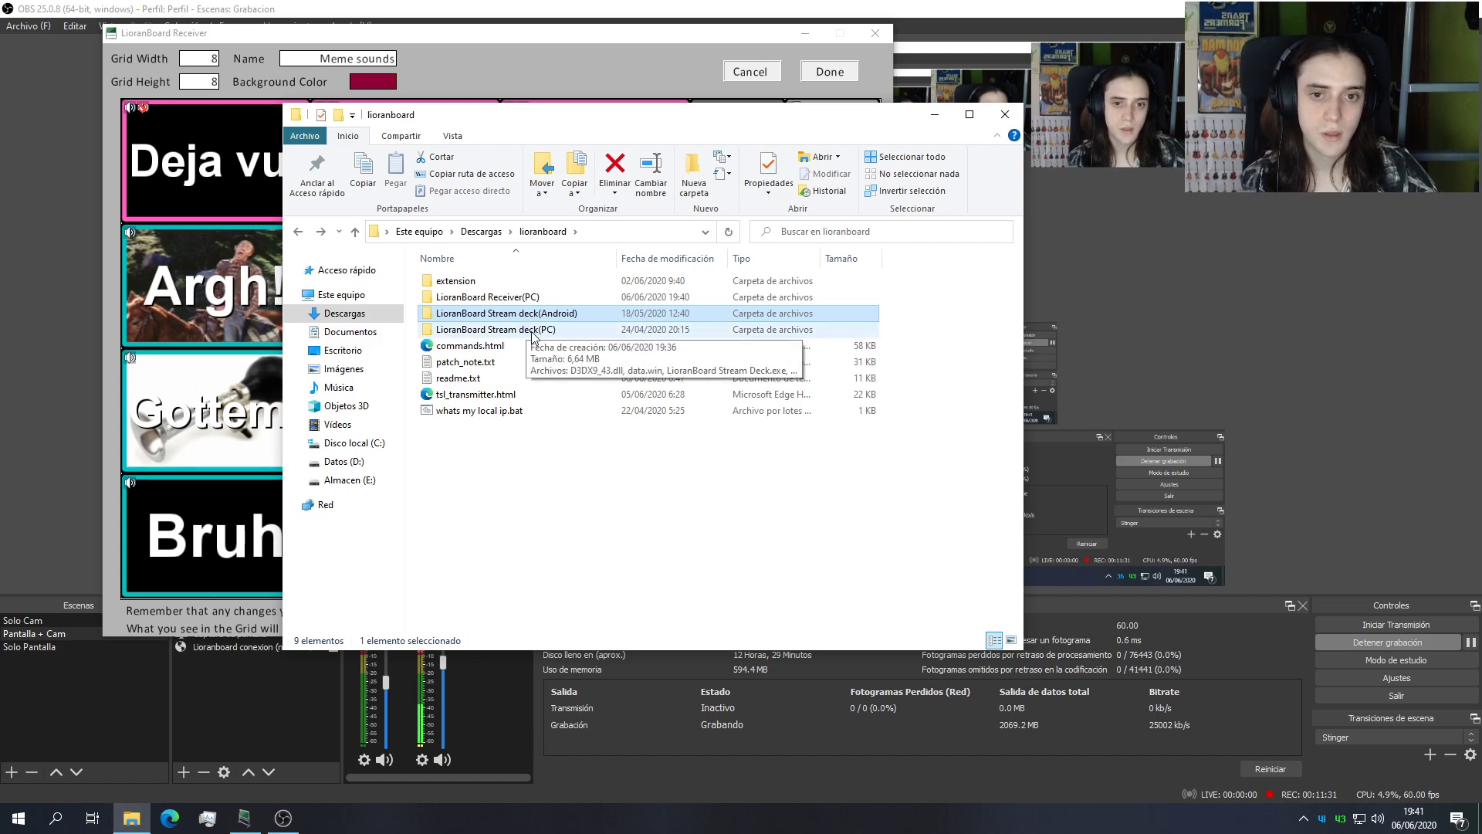
Step: Launch LioranBoard Stream Deck.exe from the LioranBoard Stream deck(PC) folder and minimise File Explorer
{"action": "double_click", "coordinate": [531, 331]}
{"action": "left_click", "coordinate": [503, 317]}
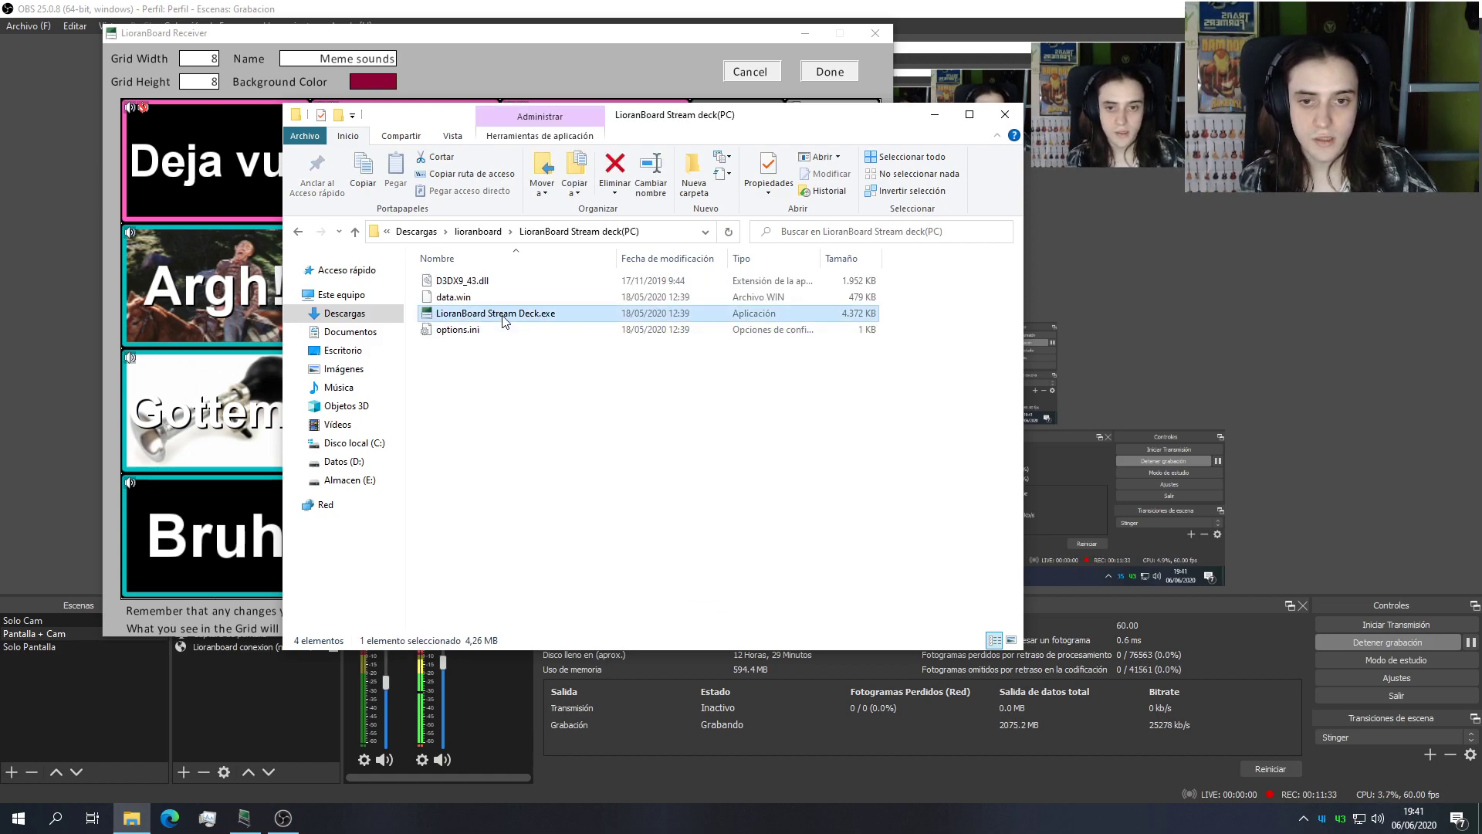
{"action": "double_click", "coordinate": [508, 322]}
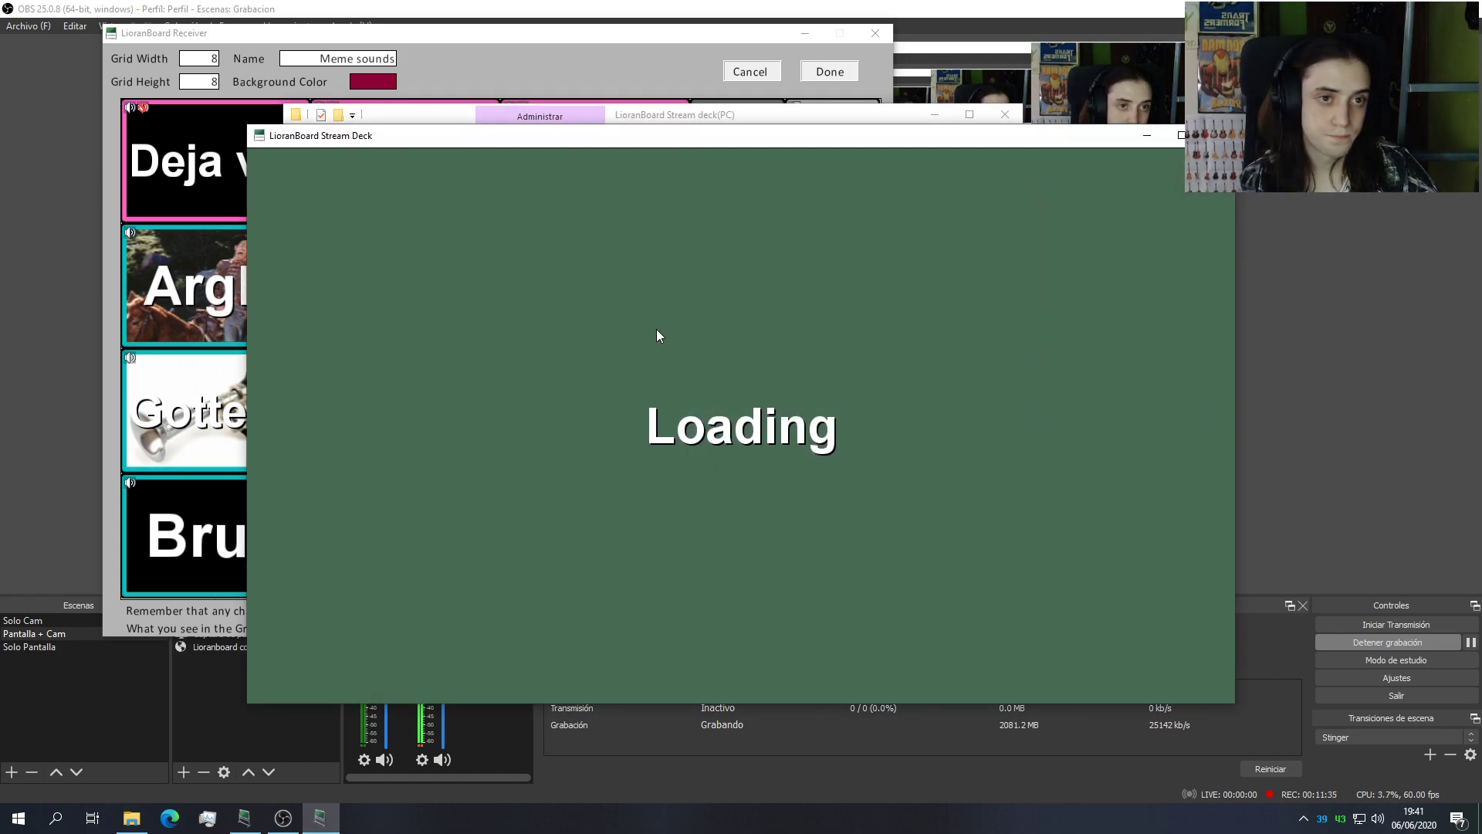
{"action": "left_click", "coordinate": [934, 115]}
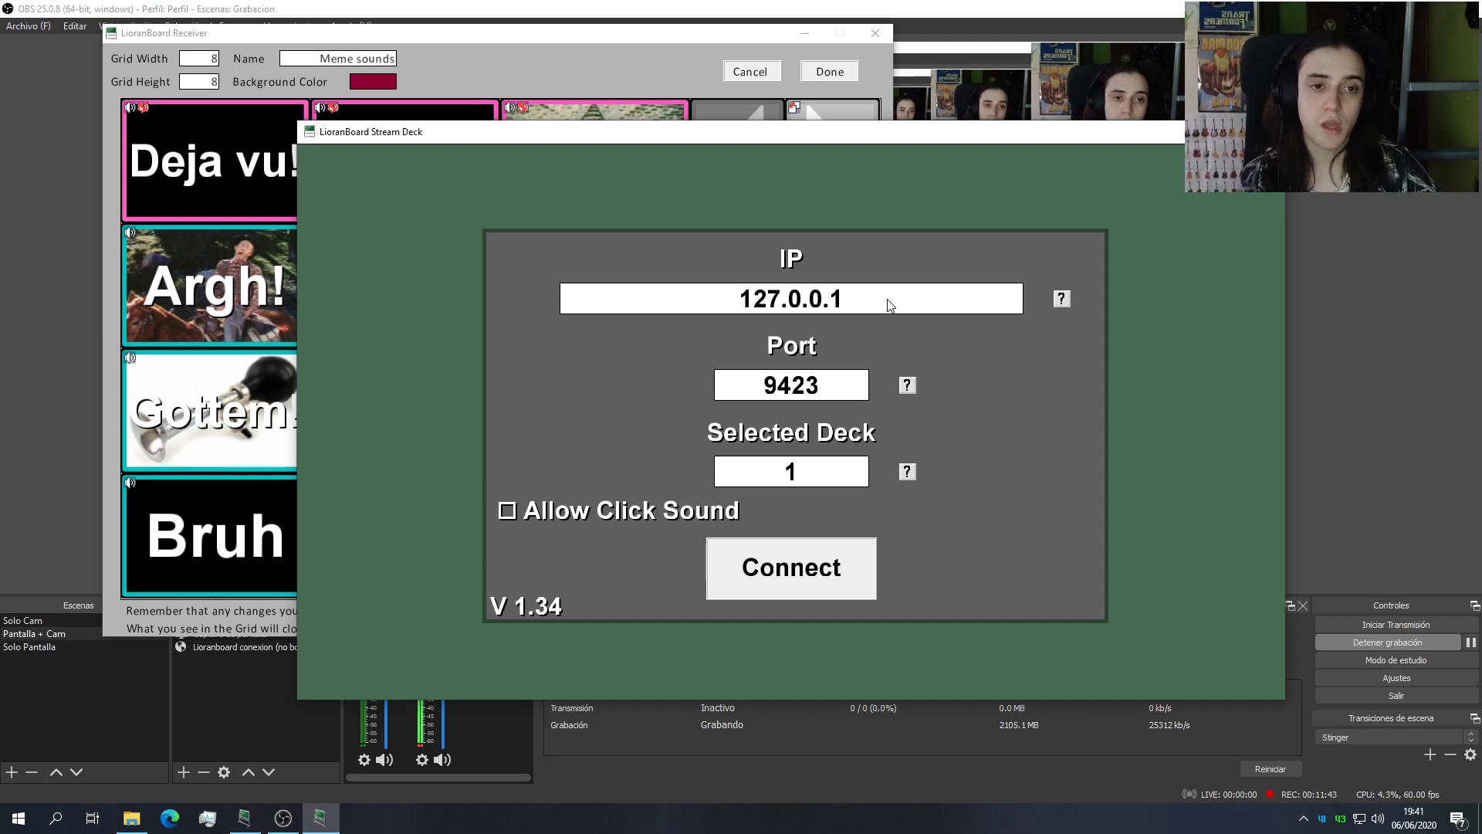
{"action": "left_click", "coordinate": [887, 305]}
{"action": "left_click_drag", "start_coordinate": [614, 416], "coordinate": [564, 415]}
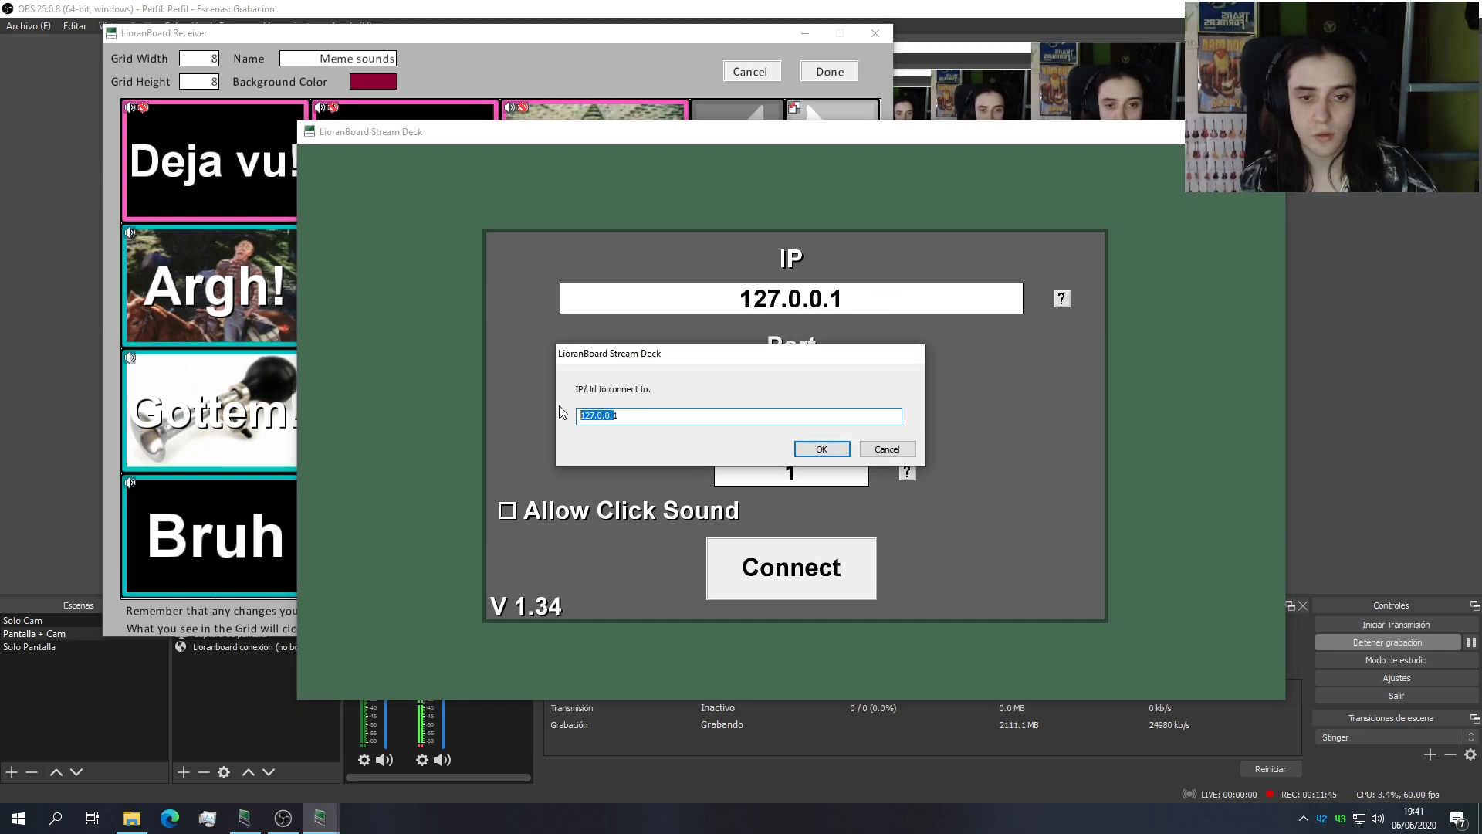
{"action": "left_click", "coordinate": [887, 449]}
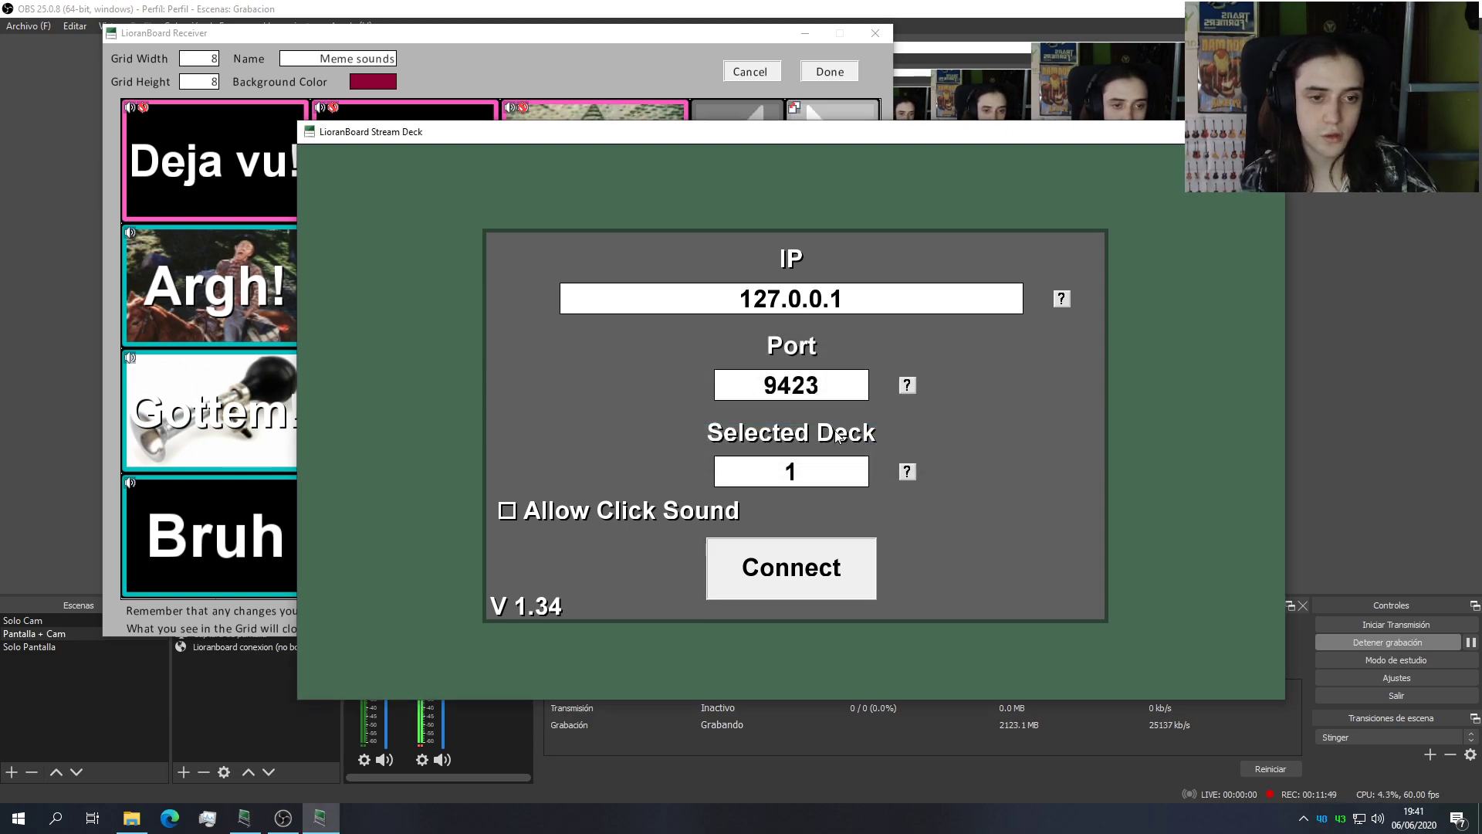
Step: Finish editing the Meme sounds deck in the Receiver and look through the numbered deck list
{"action": "left_click", "coordinate": [558, 93]}
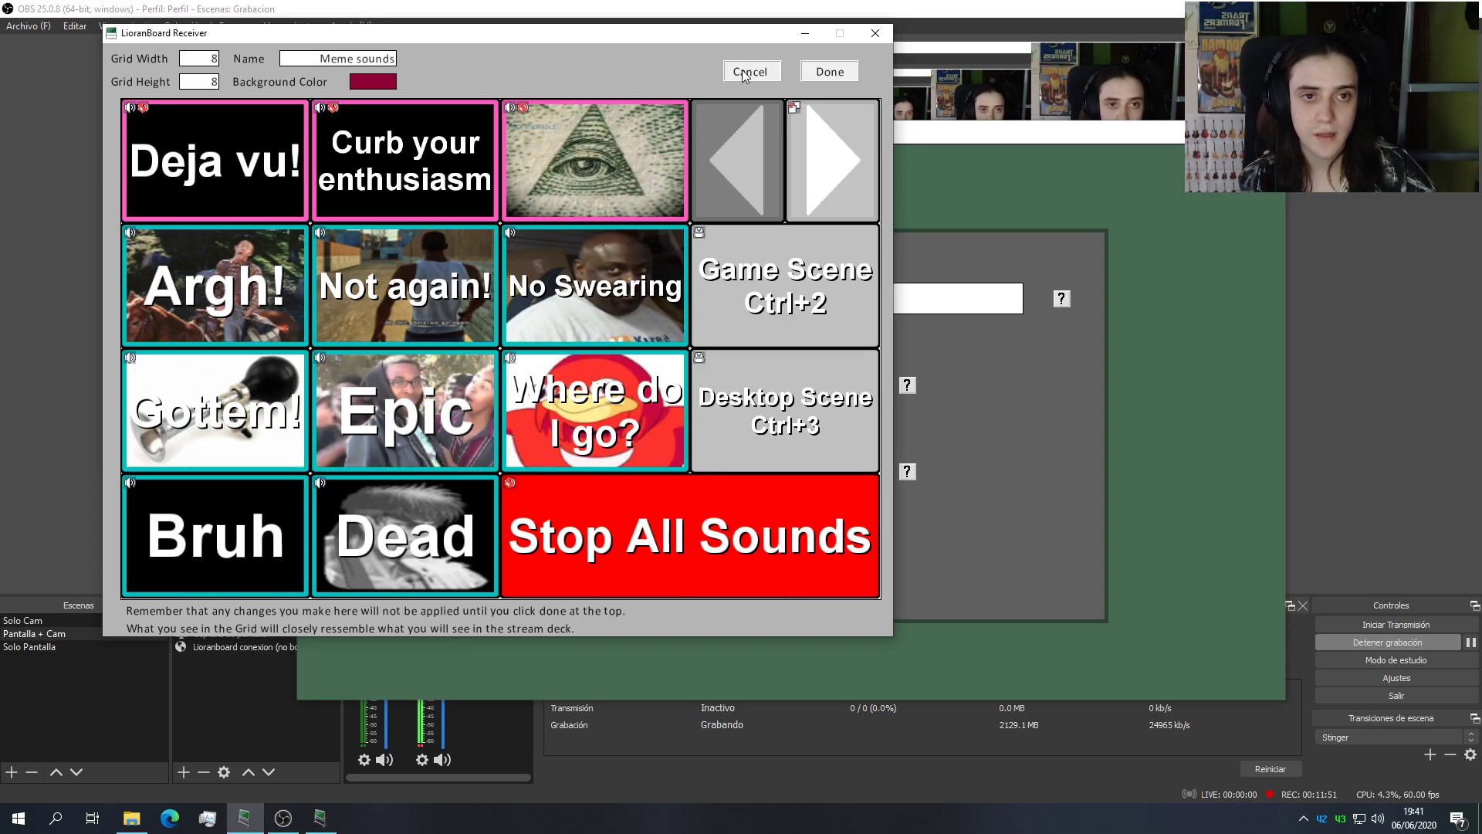
{"action": "left_click", "coordinate": [819, 71]}
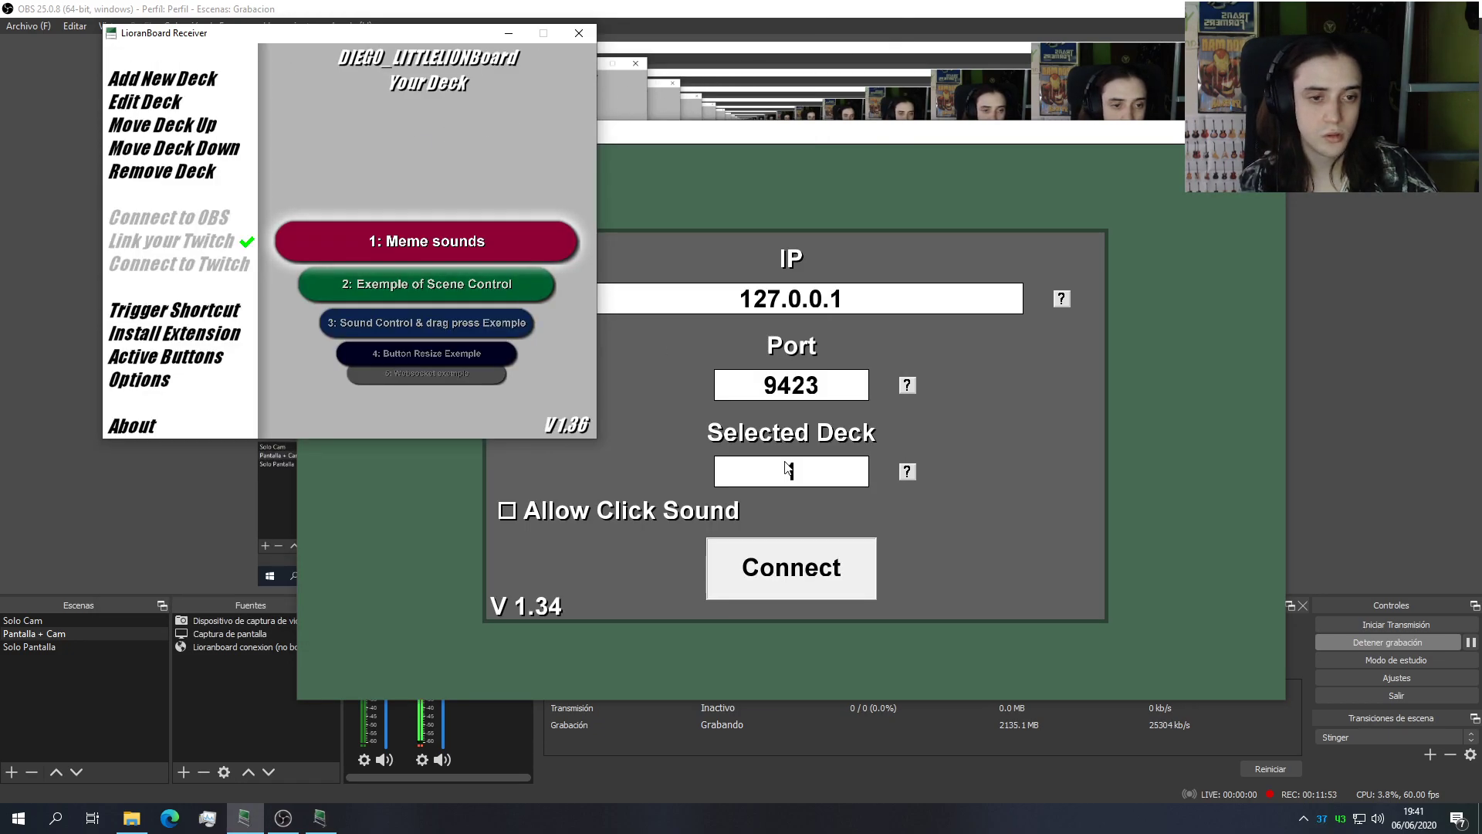
{"action": "scroll", "coordinate": [378, 307], "scroll_direction": "down", "scroll_amount": 1}
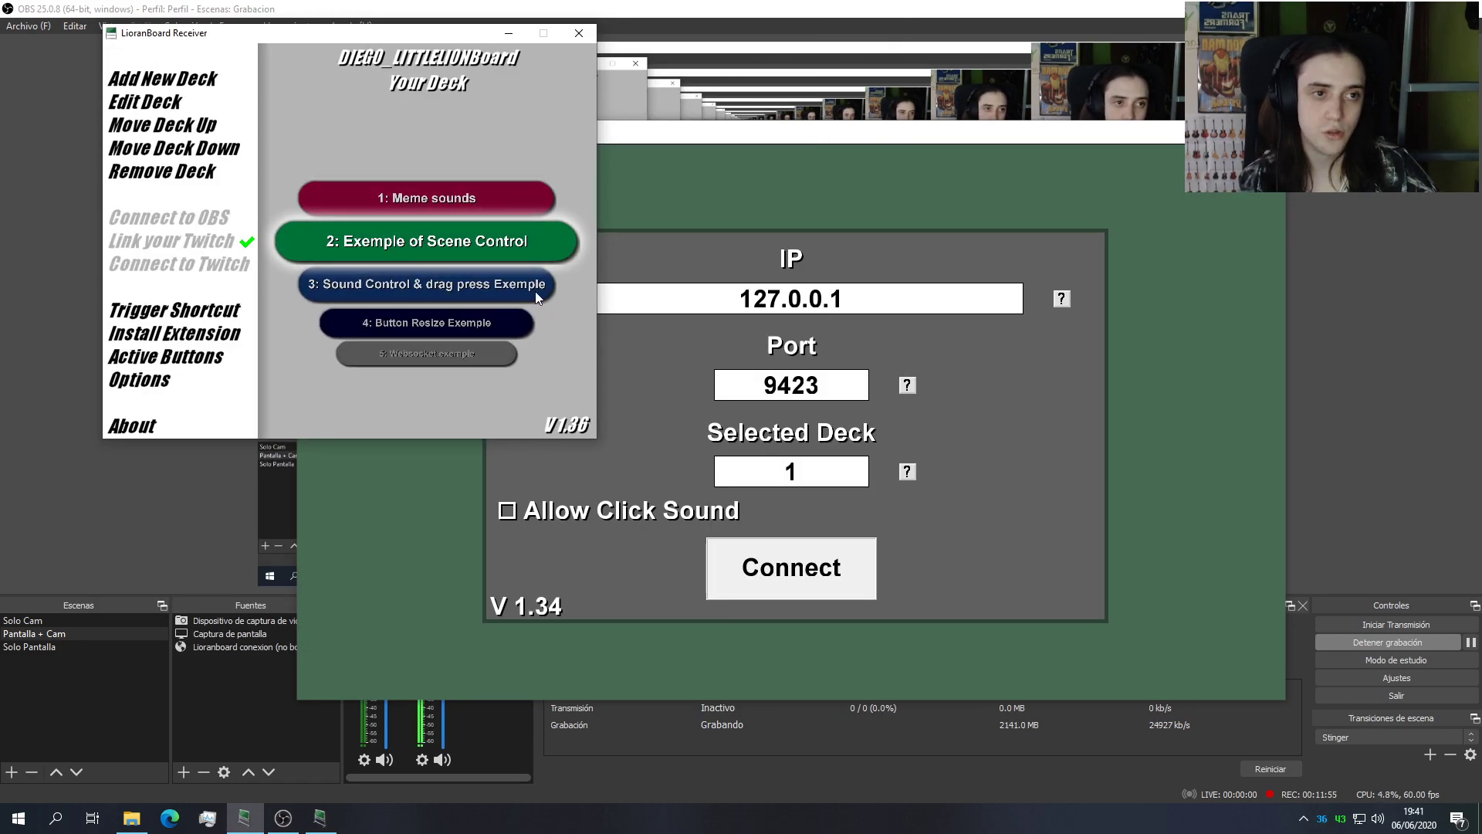
{"action": "scroll", "coordinate": [418, 235], "scroll_direction": "down", "scroll_amount": 1}
{"action": "scroll", "coordinate": [401, 274], "scroll_direction": "down", "scroll_amount": 2}
{"action": "scroll", "coordinate": [404, 278], "scroll_direction": "up", "scroll_amount": 4}
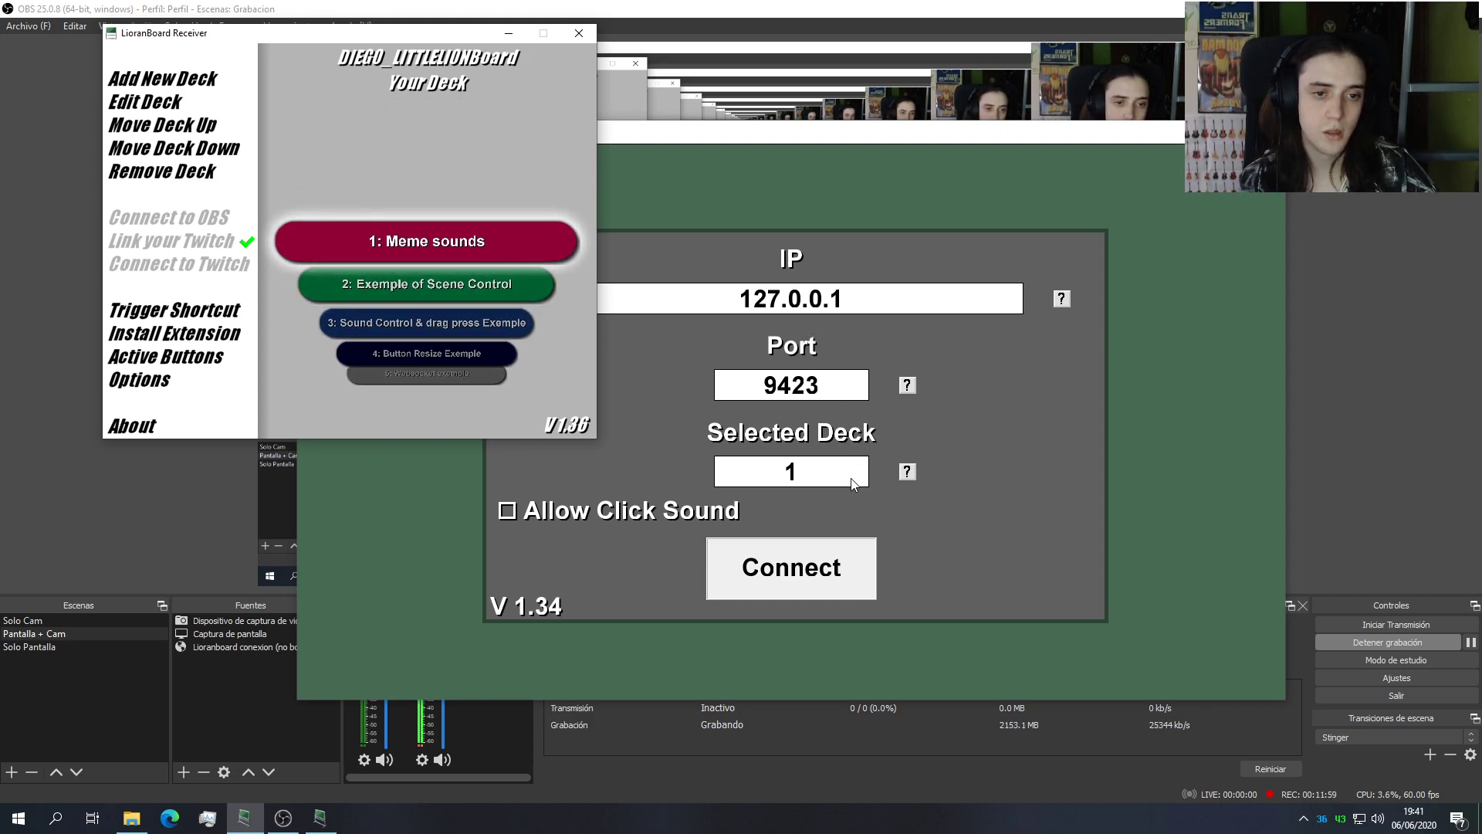
Step: Connect the Stream Deck to the Receiver at 127.0.0.1, port 9423, with deck 1, and reposition its window
{"action": "left_click", "coordinate": [1049, 424]}
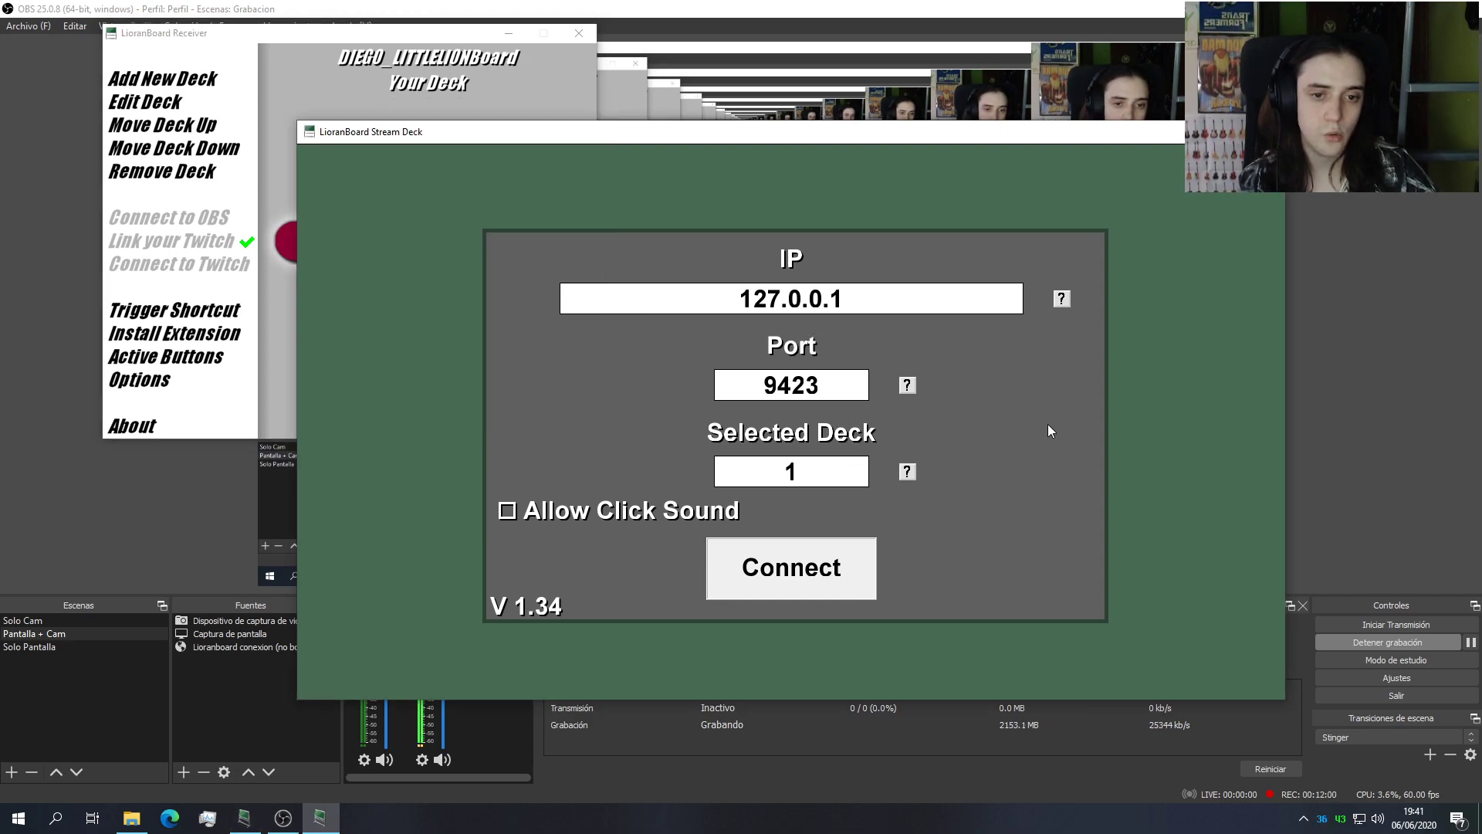
{"action": "left_click", "coordinate": [797, 577]}
{"action": "left_click_drag", "start_coordinate": [717, 136], "coordinate": [493, 100]}
Step: Test the Deja vu!, Argh! and Gottem! buttons on the Stream Deck, using Stop All Sounds to silence them
{"action": "left_click", "coordinate": [237, 182]}
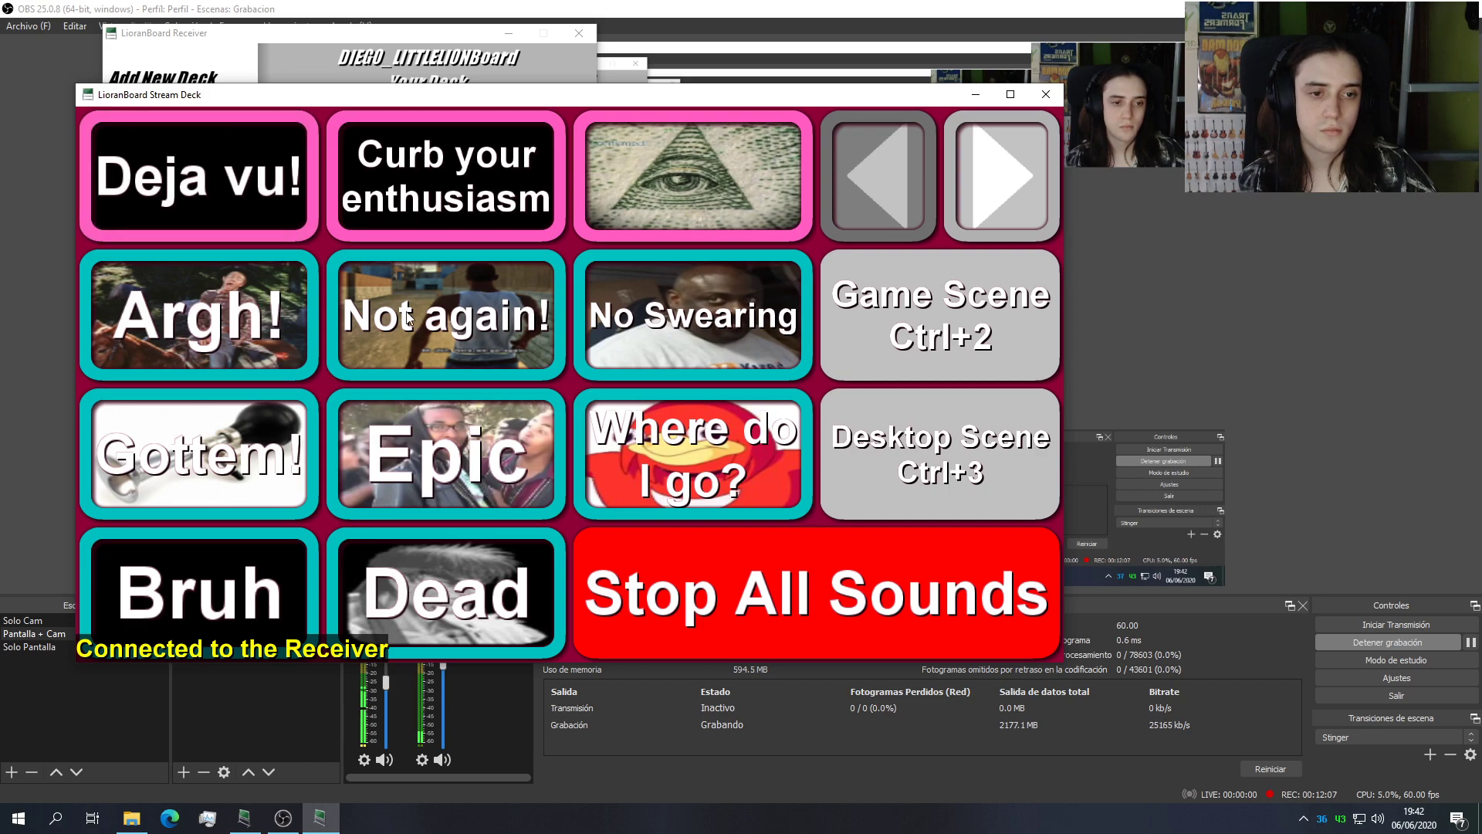
{"action": "left_click", "coordinate": [739, 553]}
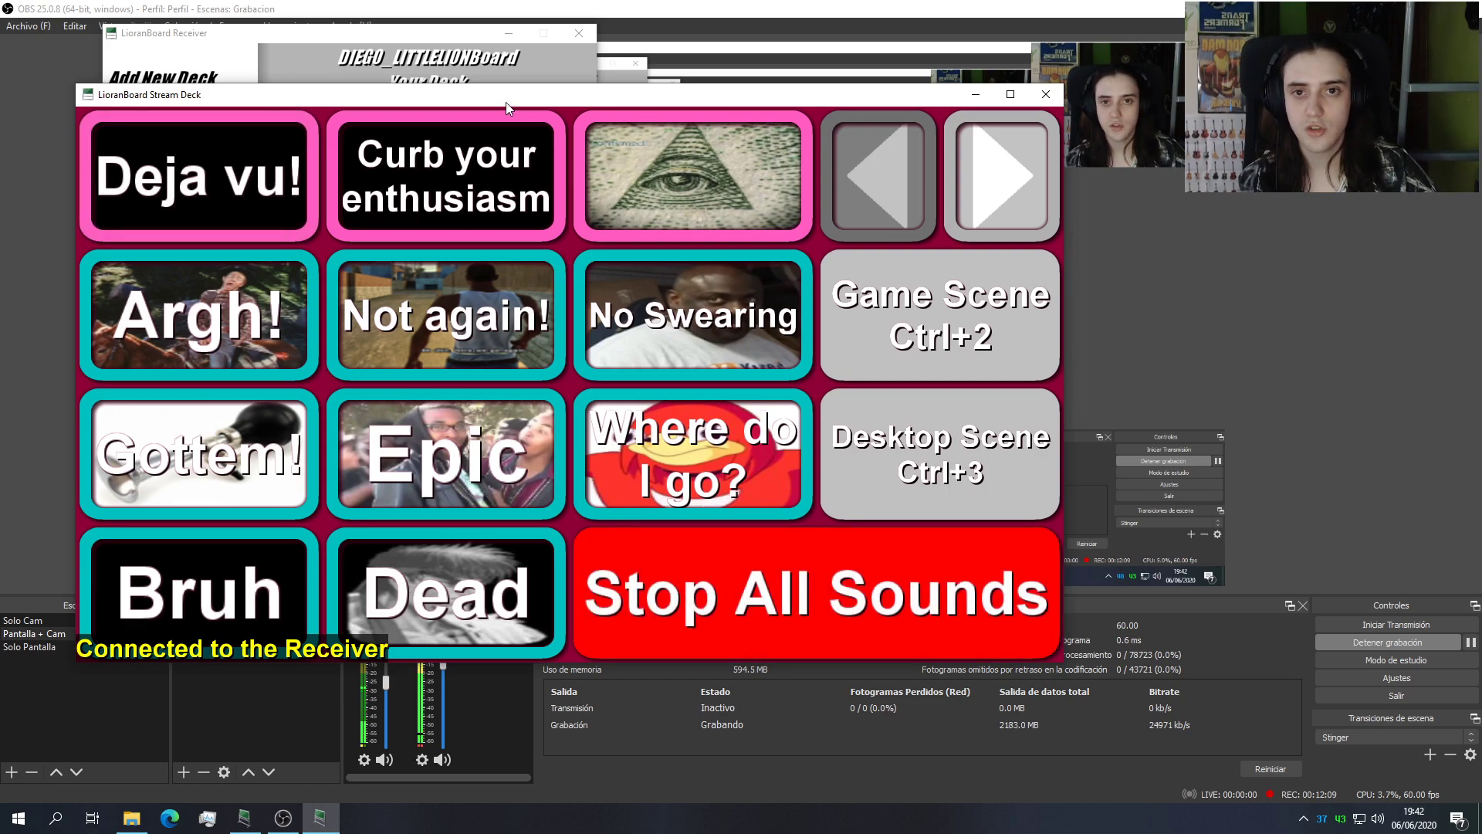
{"action": "left_click_drag", "start_coordinate": [506, 100], "coordinate": [531, 101]}
{"action": "left_click", "coordinate": [258, 311]}
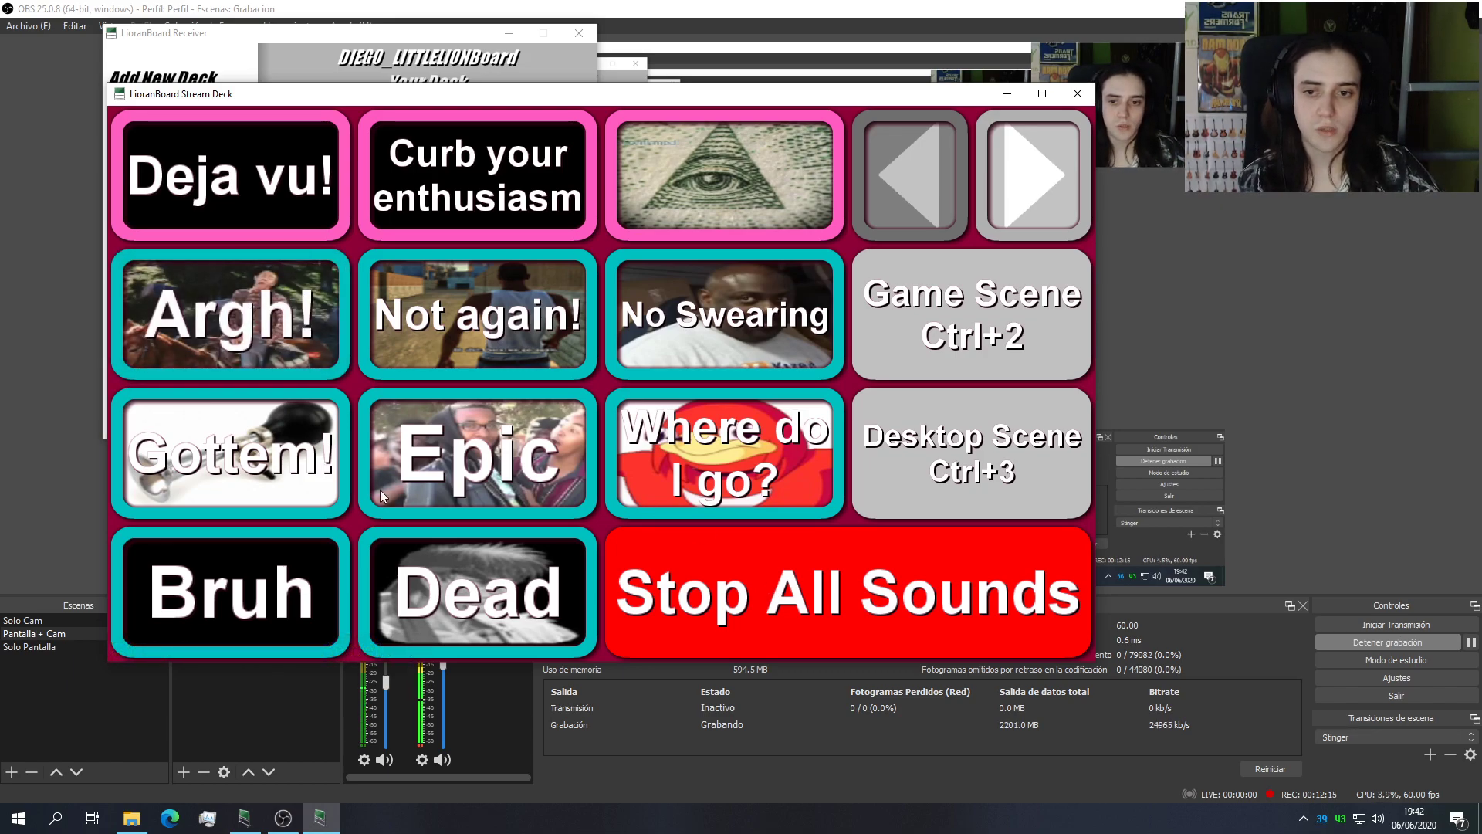
{"action": "left_click", "coordinate": [248, 443]}
{"action": "left_click", "coordinate": [248, 444]}
{"action": "left_click", "coordinate": [805, 573]}
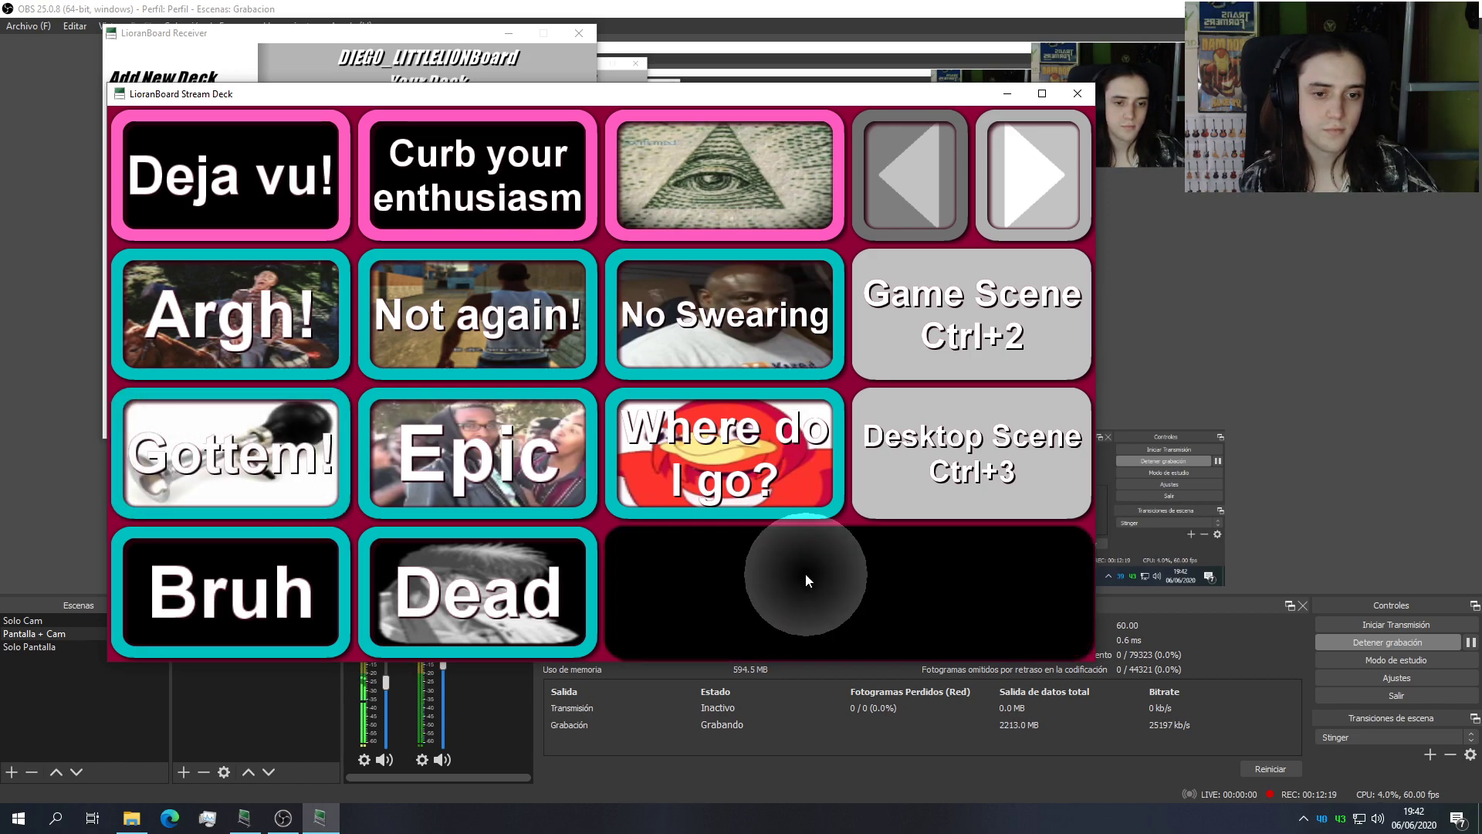
{"action": "left_click", "coordinate": [801, 569]}
{"action": "left_click", "coordinate": [801, 569]}
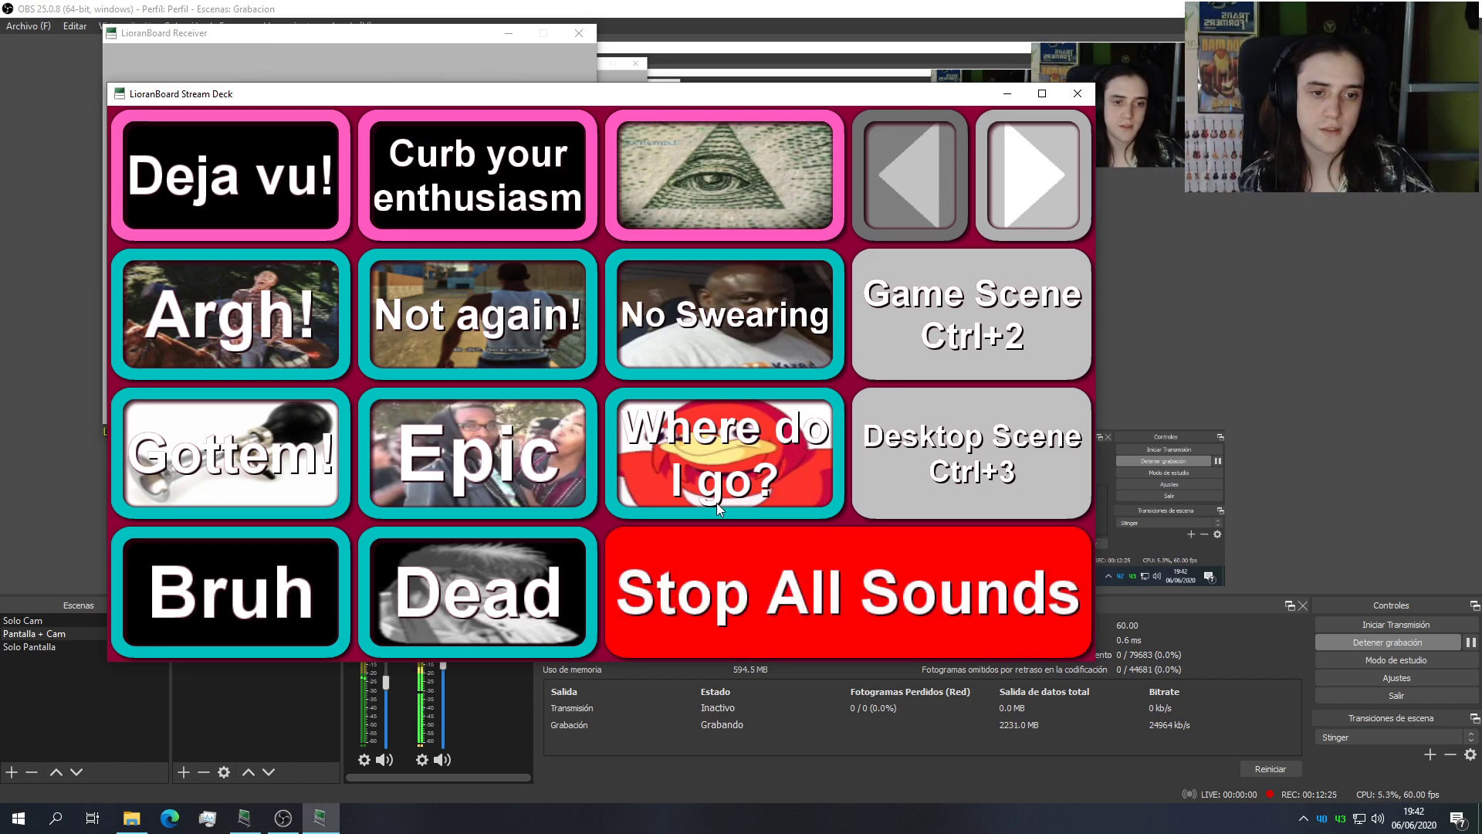
{"action": "left_click", "coordinate": [265, 206]}
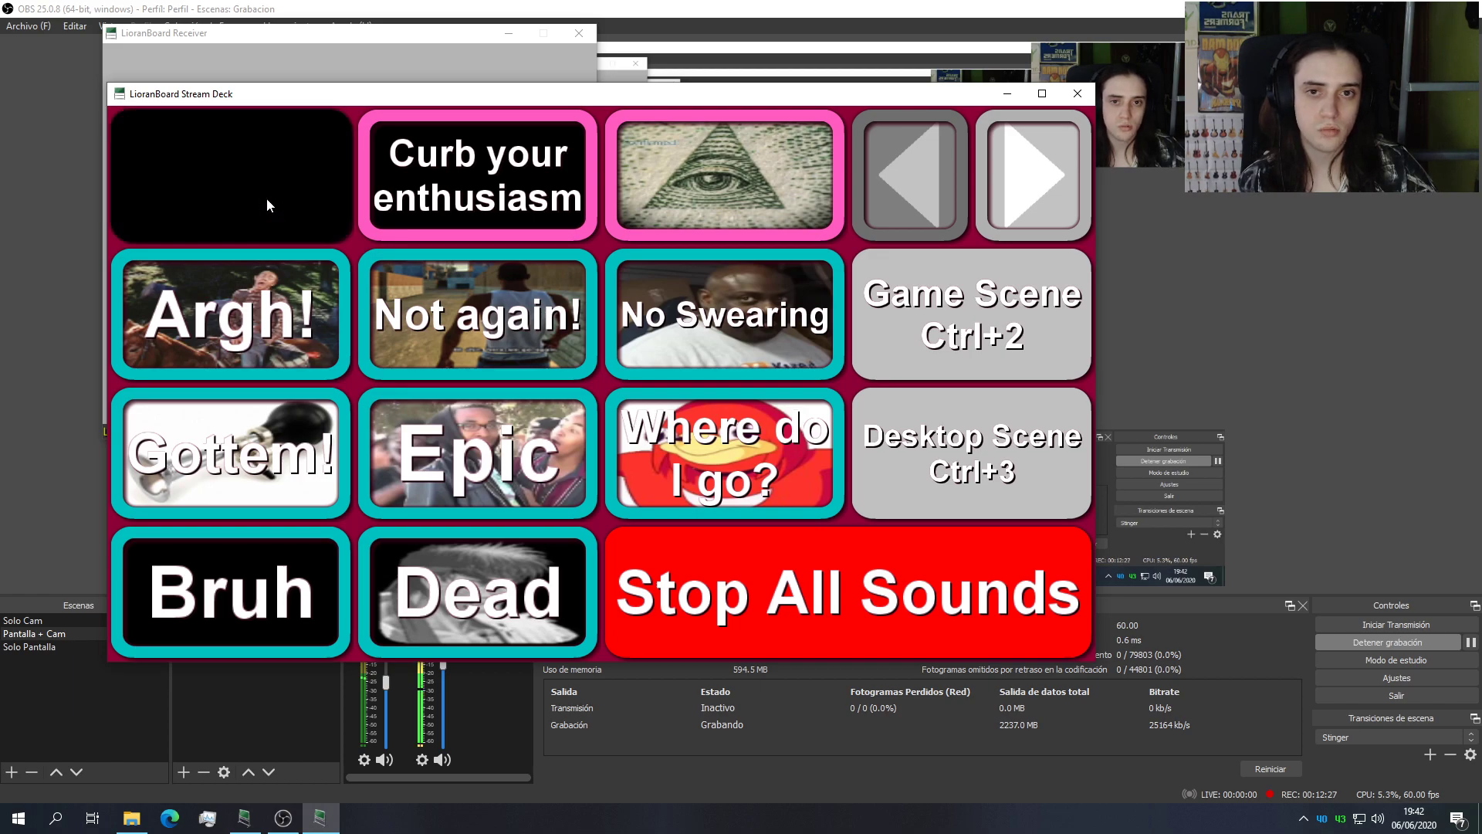
{"action": "left_click", "coordinate": [767, 570]}
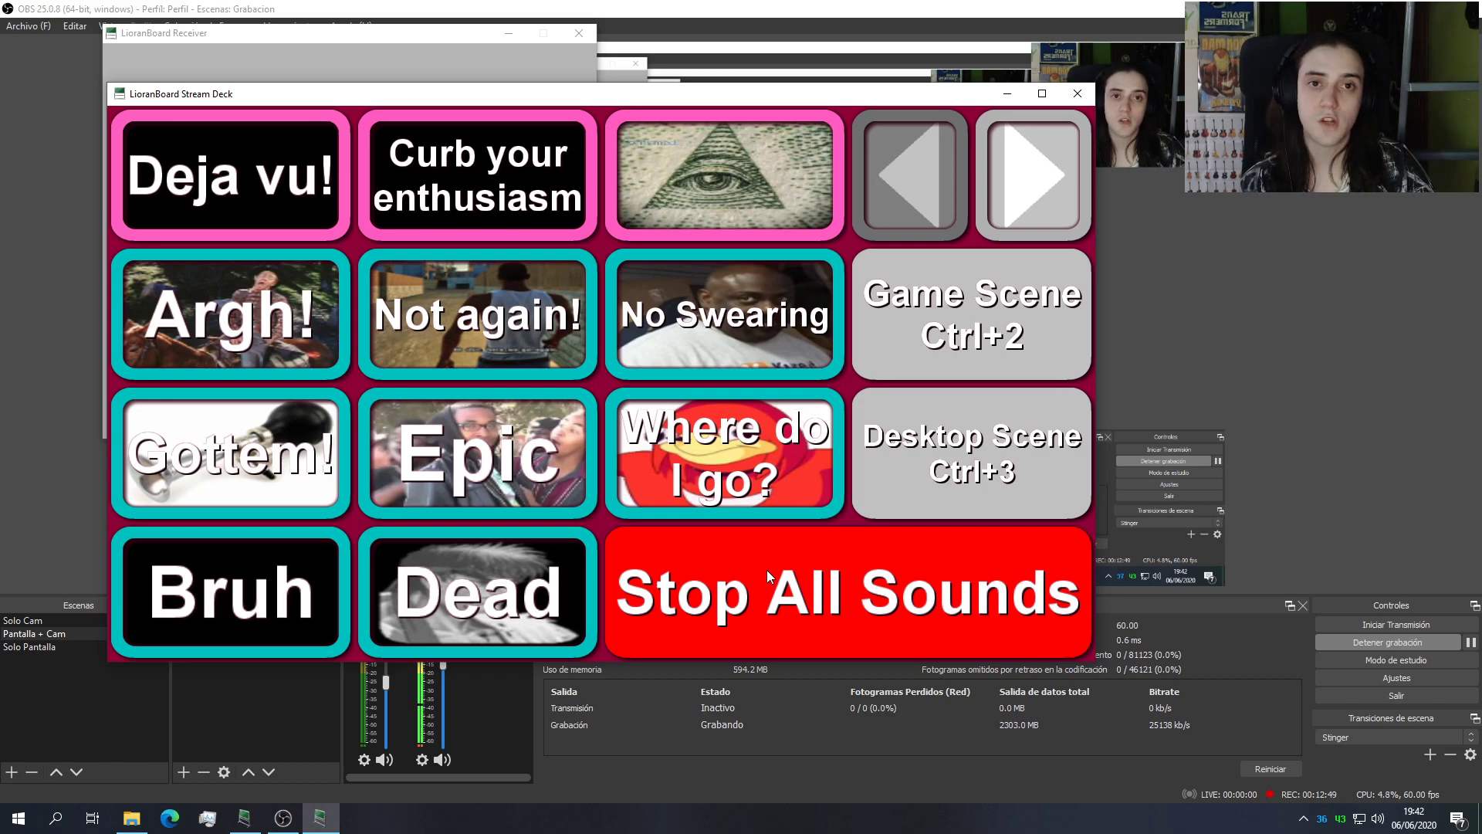
Step: Switch to the Twitch channel page in Microsoft Edge and open the channel points rewards in the chat
{"action": "left_click", "coordinate": [169, 817]}
{"action": "left_click", "coordinate": [172, 64]}
{"action": "left_click", "coordinate": [178, 92]}
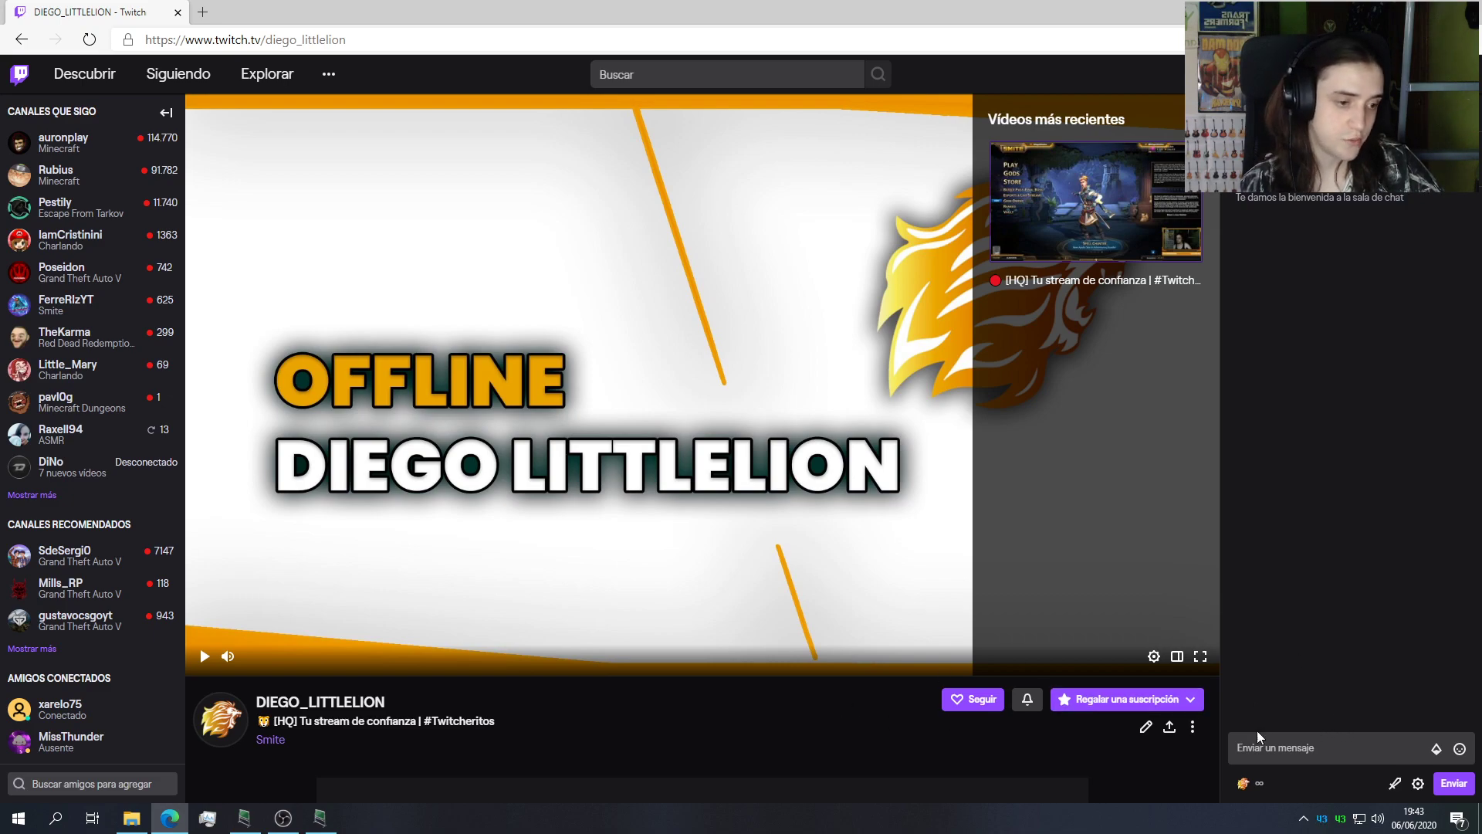
{"action": "left_click", "coordinate": [1250, 784]}
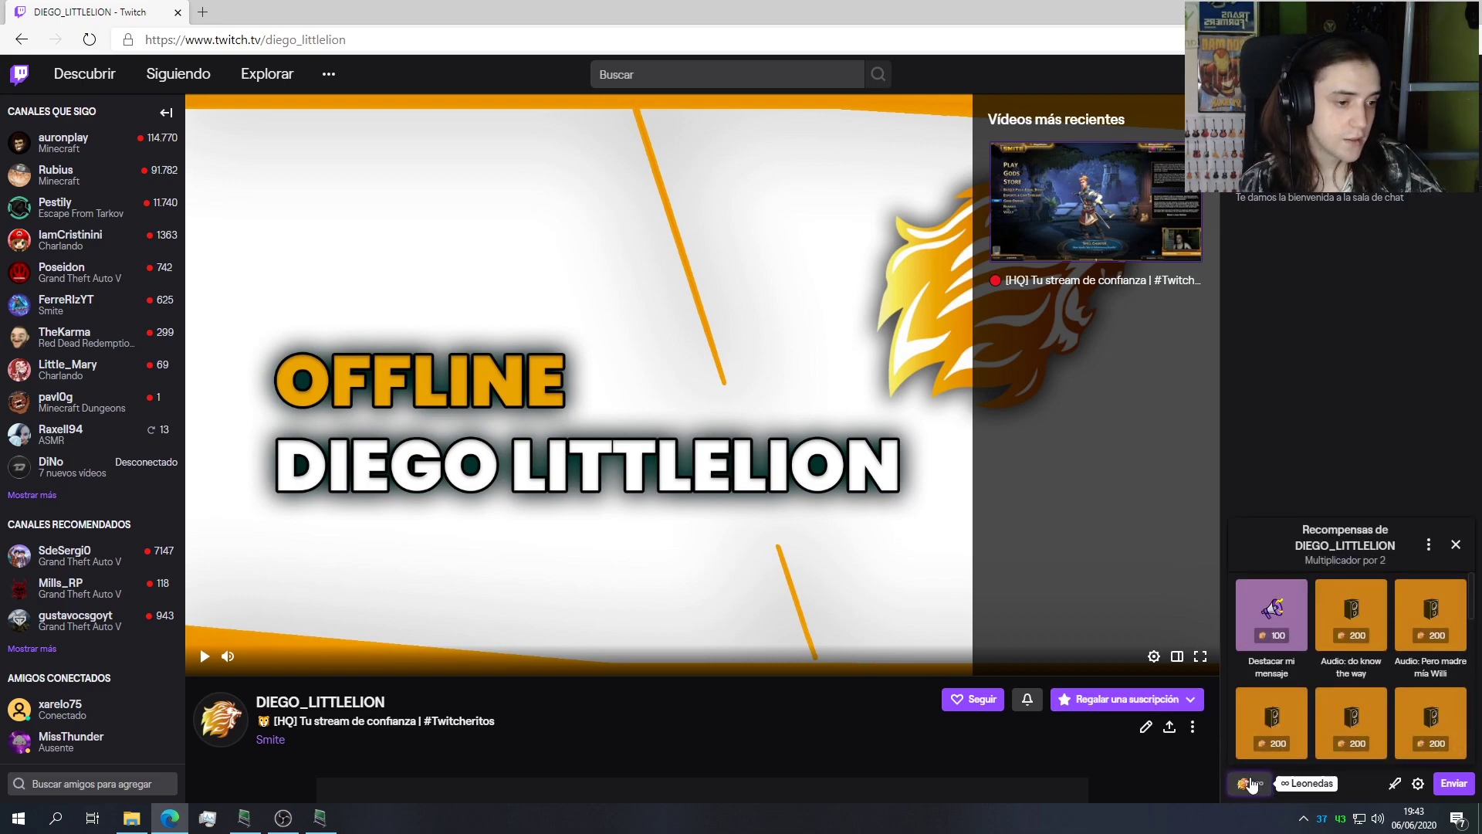
Step: Open the Video: Coffin Dance reward in the channel points list of the Twitch chat
{"action": "scroll", "coordinate": [1347, 658], "scroll_direction": "down", "scroll_amount": 3}
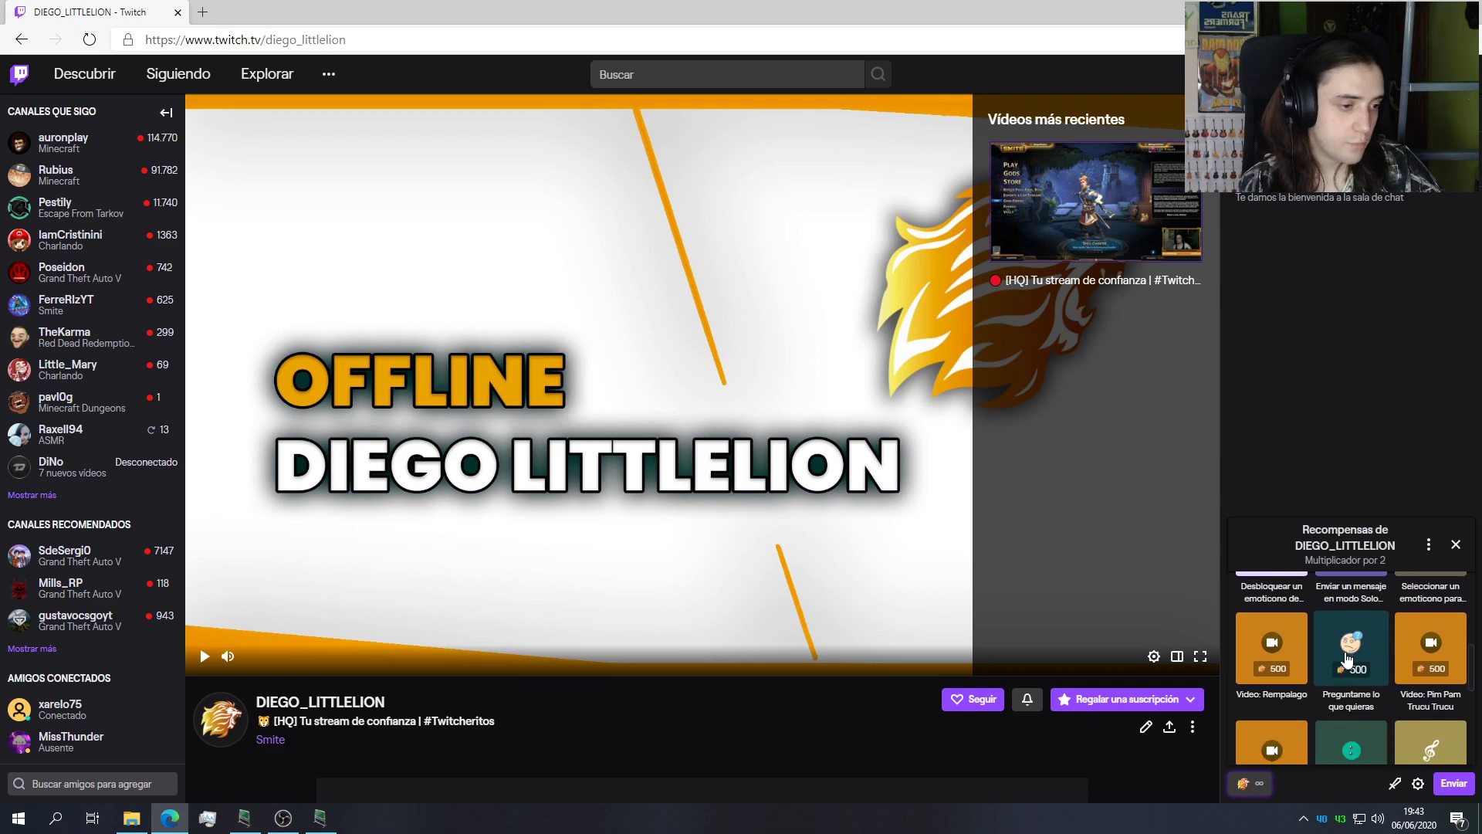
{"action": "left_click", "coordinate": [1272, 670]}
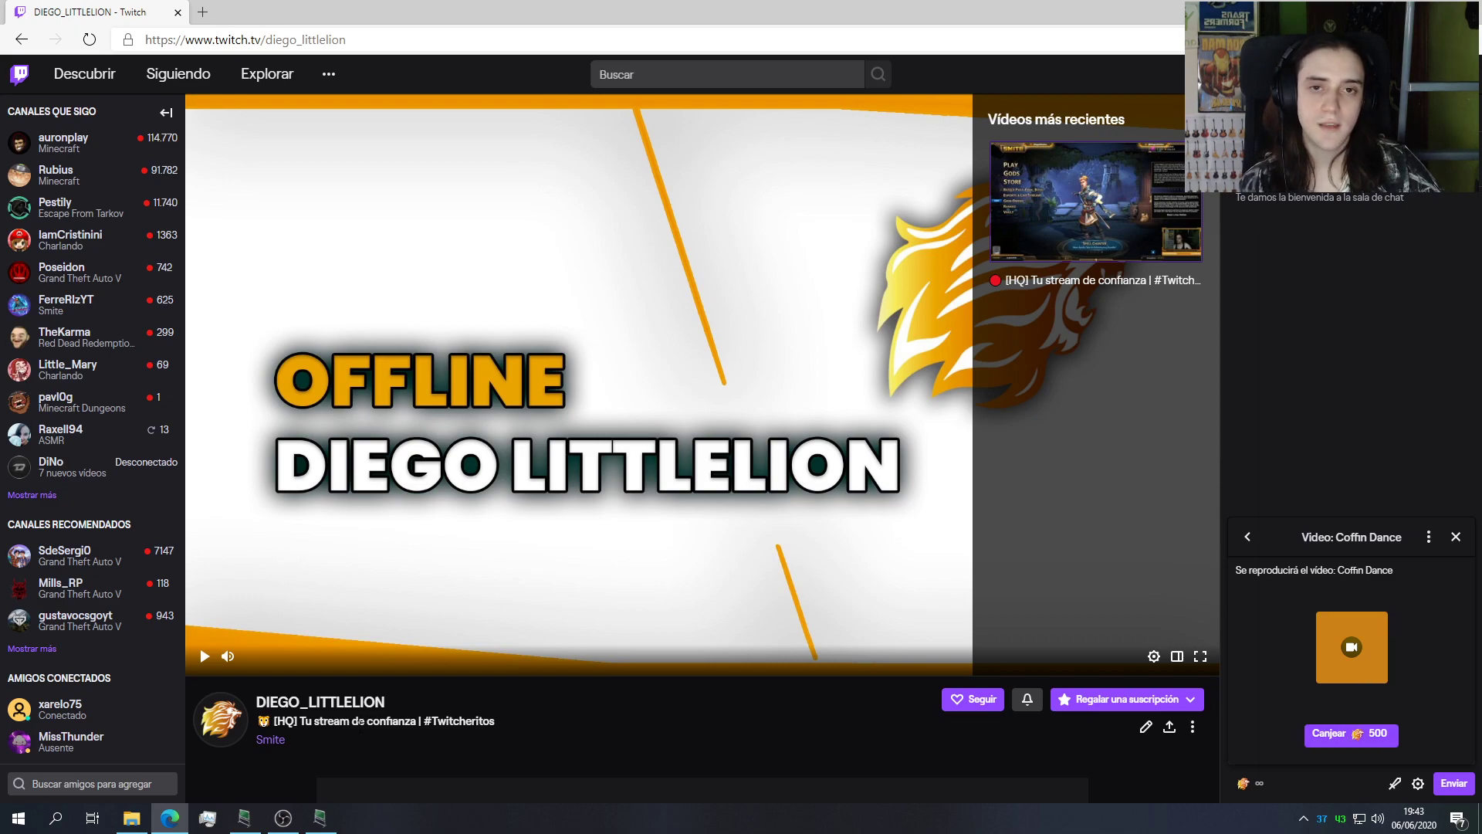
Step: Switch to OBS Studio with the streaming scene collection and redeem the 500-point Video: Coffin Dance reward from its chat
{"action": "left_click", "coordinate": [282, 818]}
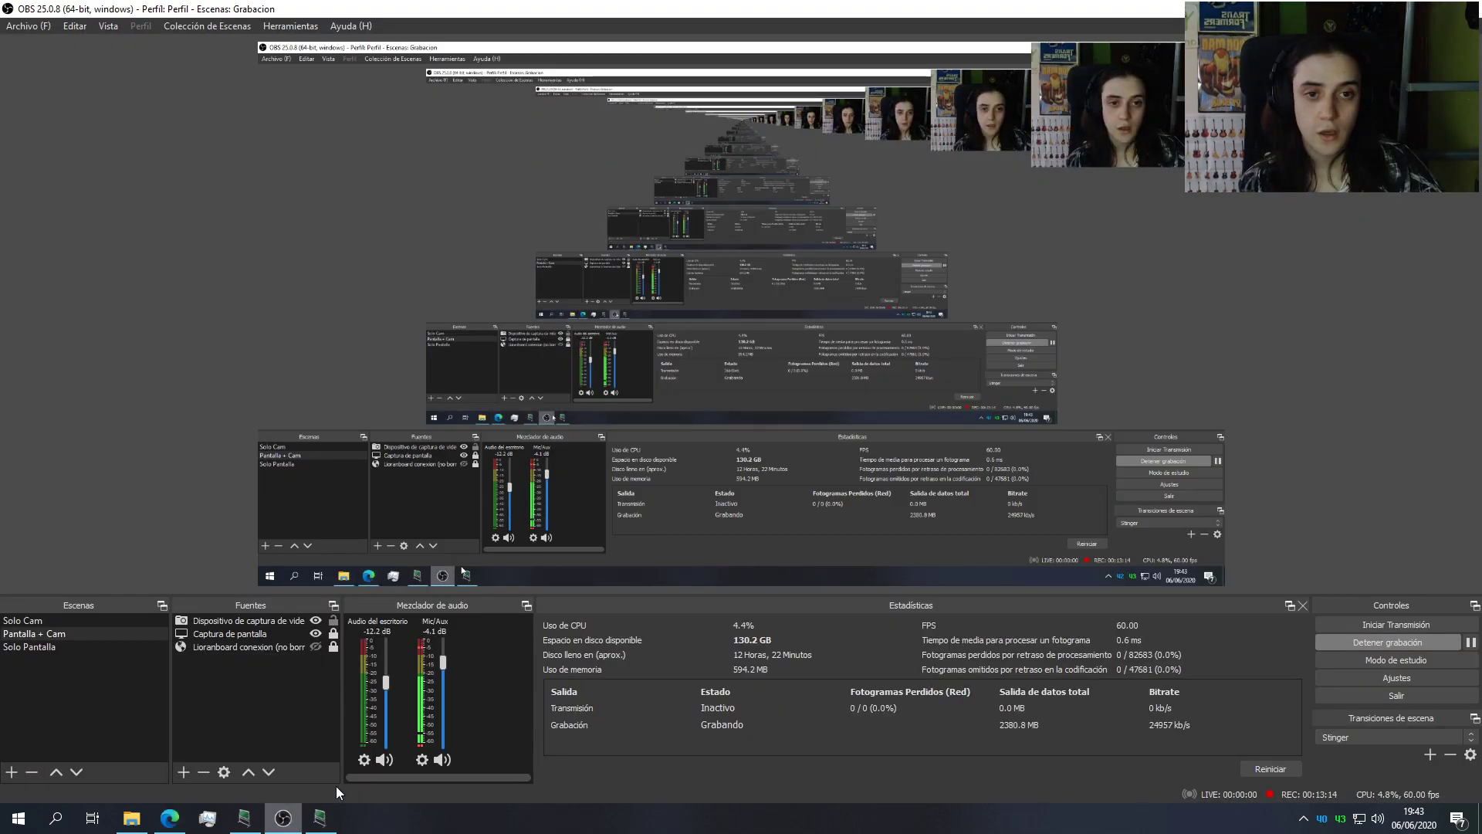
{"action": "left_click", "coordinate": [203, 28]}
{"action": "left_click", "coordinate": [220, 27]}
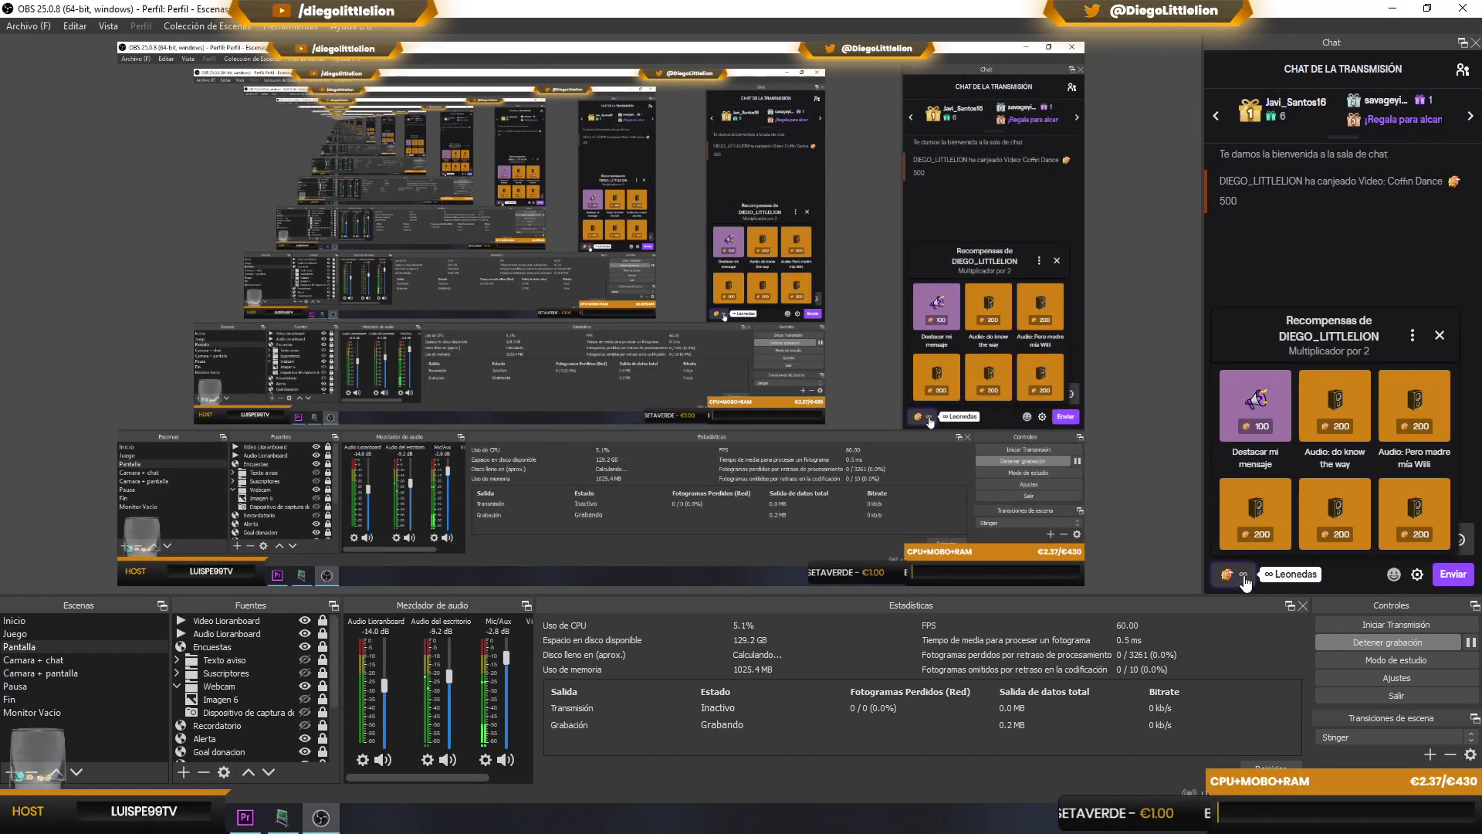
{"action": "scroll", "coordinate": [1259, 478], "scroll_direction": "down", "scroll_amount": 5}
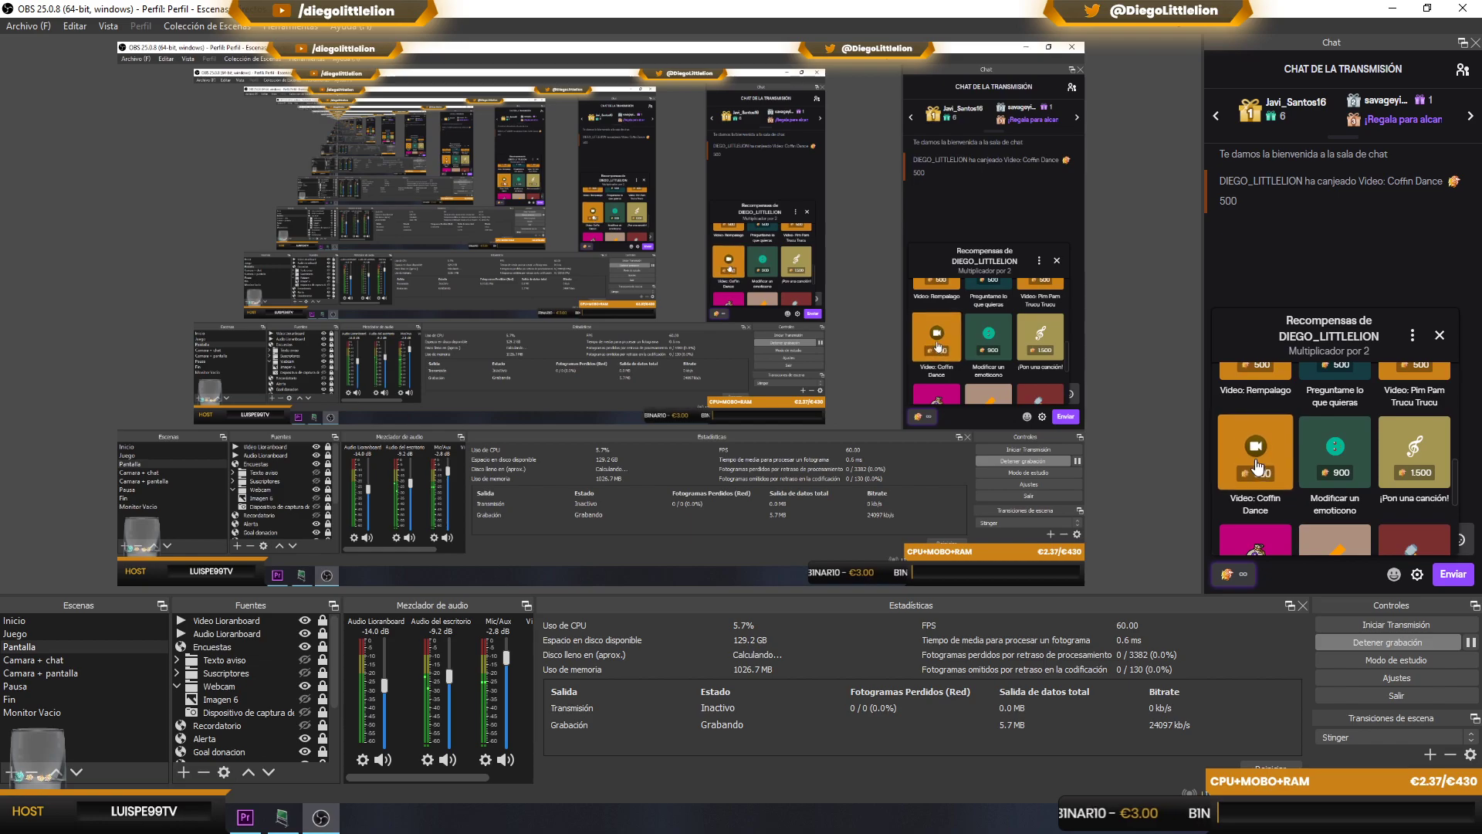
{"action": "left_click", "coordinate": [1258, 467]}
{"action": "left_click", "coordinate": [1319, 531]}
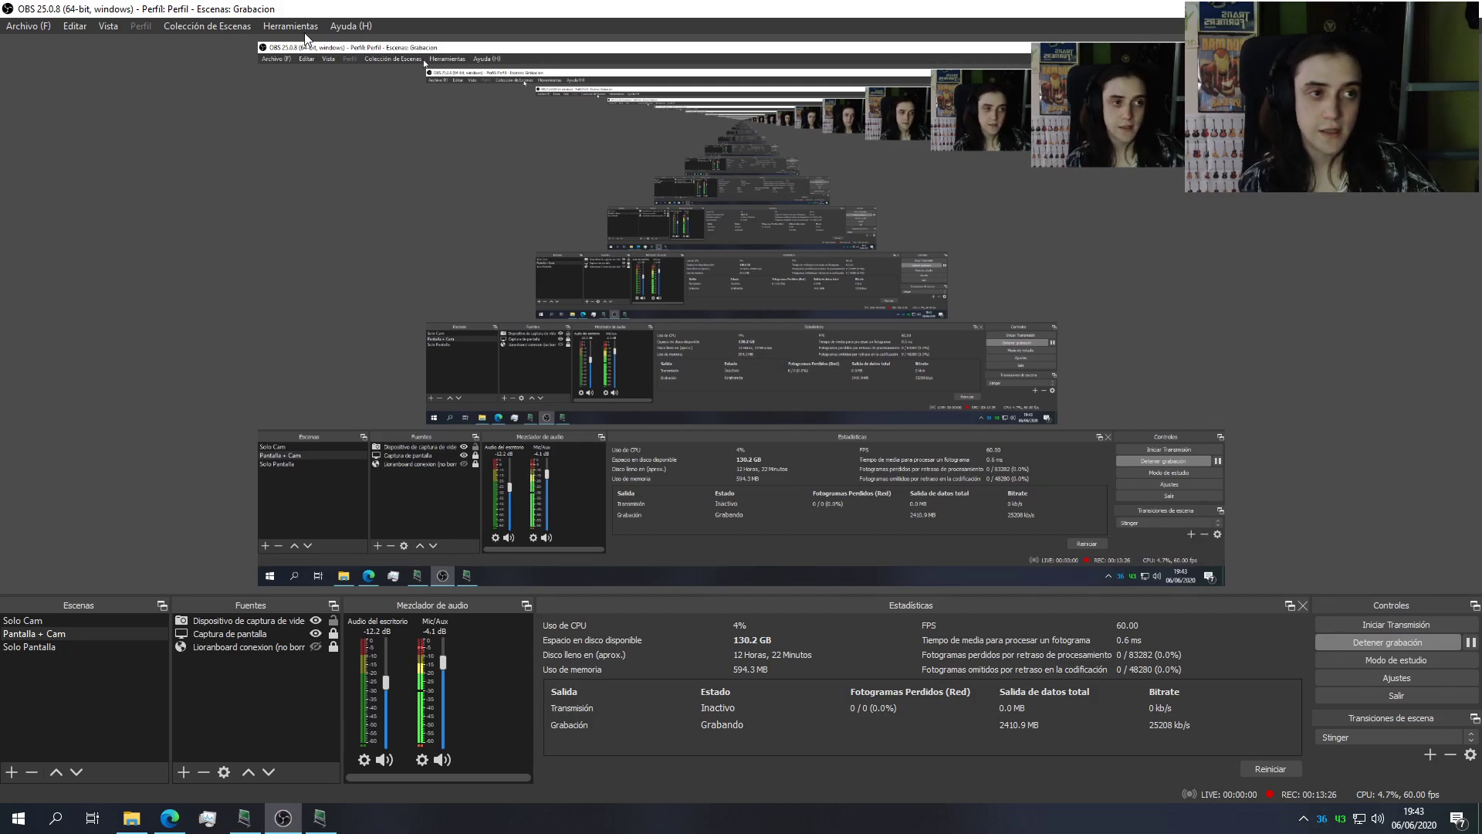
Step: Return to the LioranBoard windows, close the Stream Deck and reposition the Receiver on the desktop
{"action": "key", "text": "alt+Tab"}
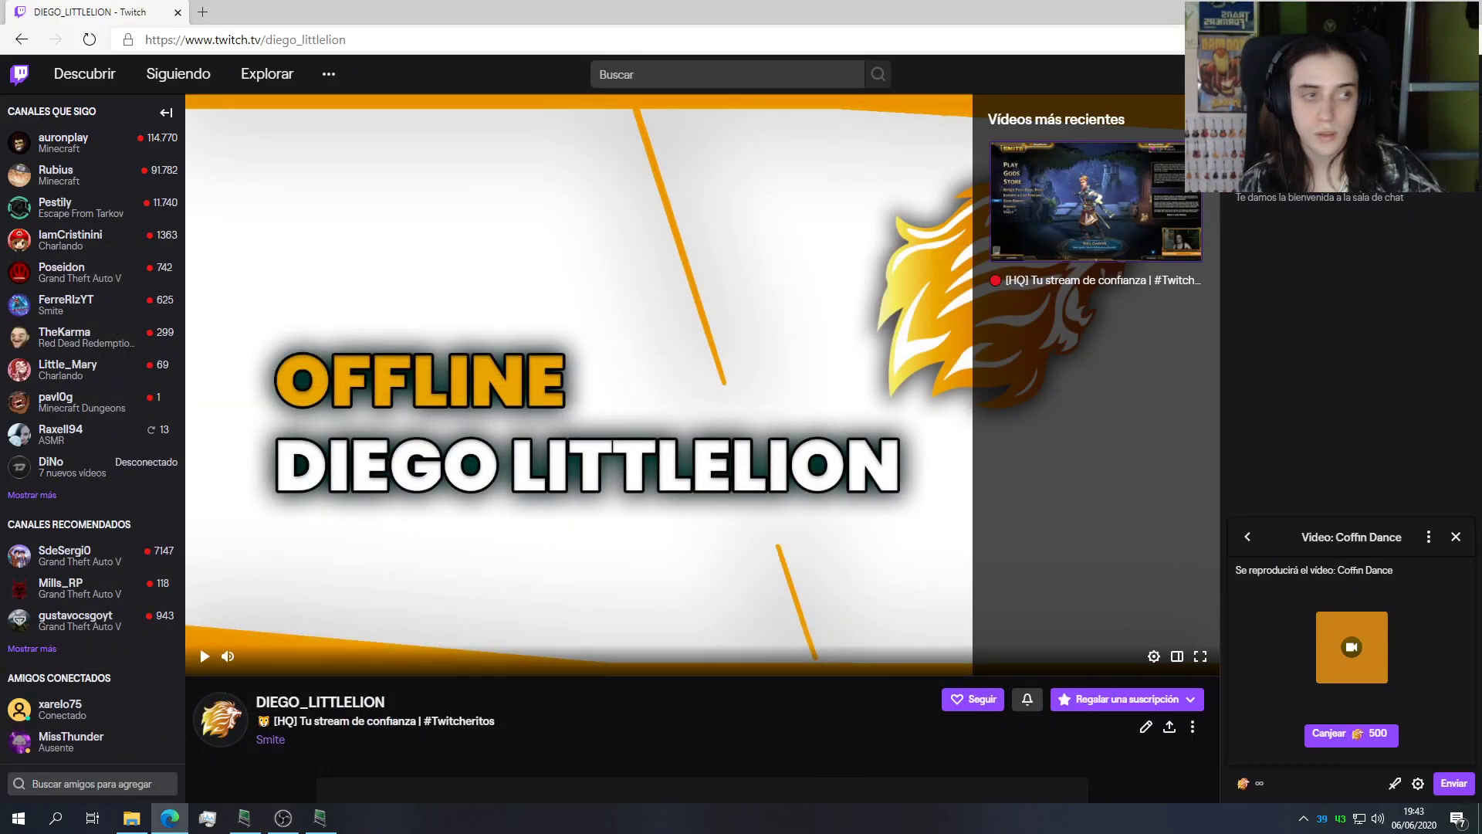
{"action": "key", "text": "alt+Tab"}
{"action": "left_click_drag", "start_coordinate": [909, 87], "coordinate": [1040, 120]}
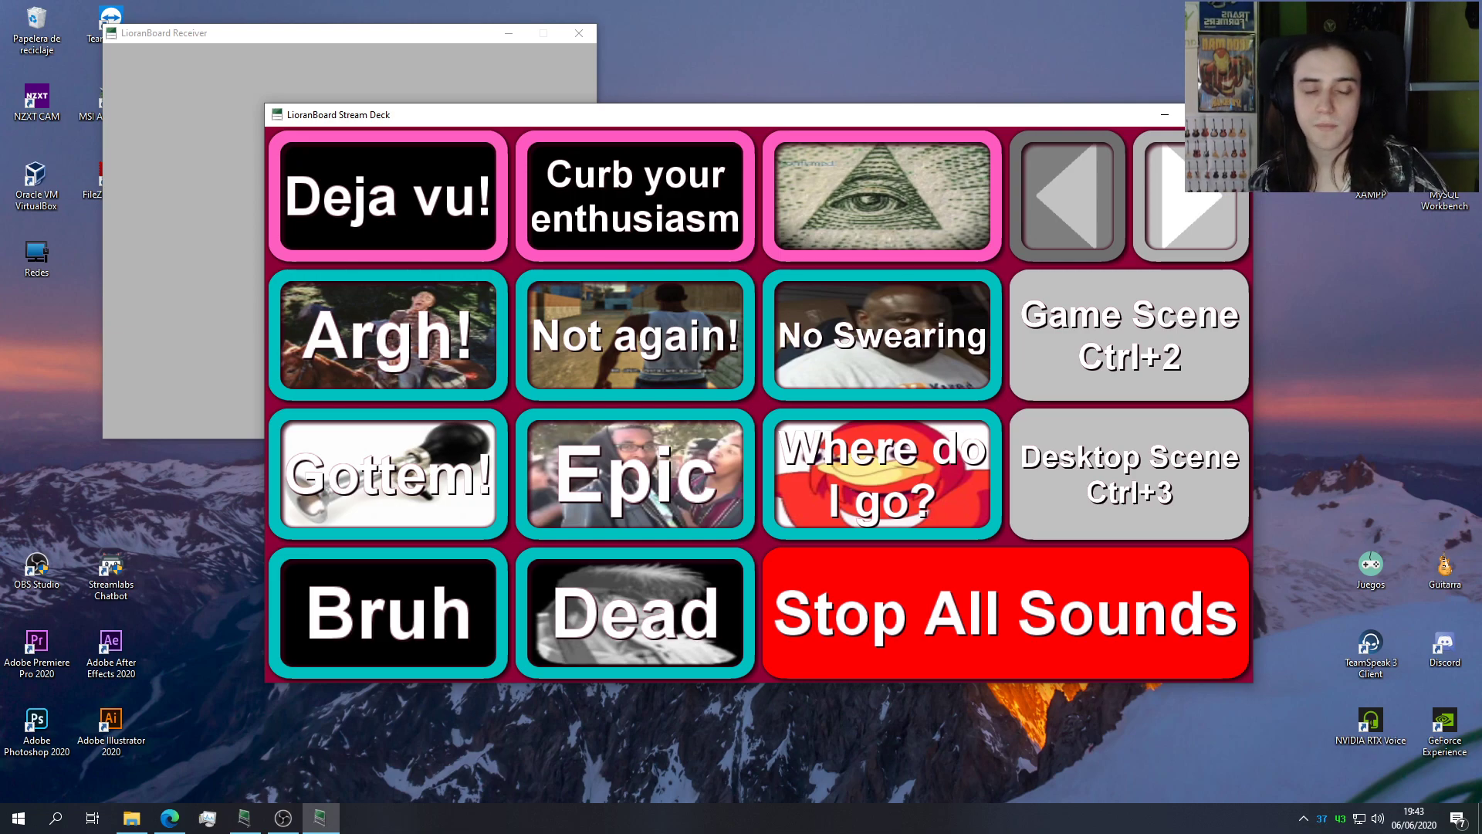
{"action": "key", "text": "alt+F4"}
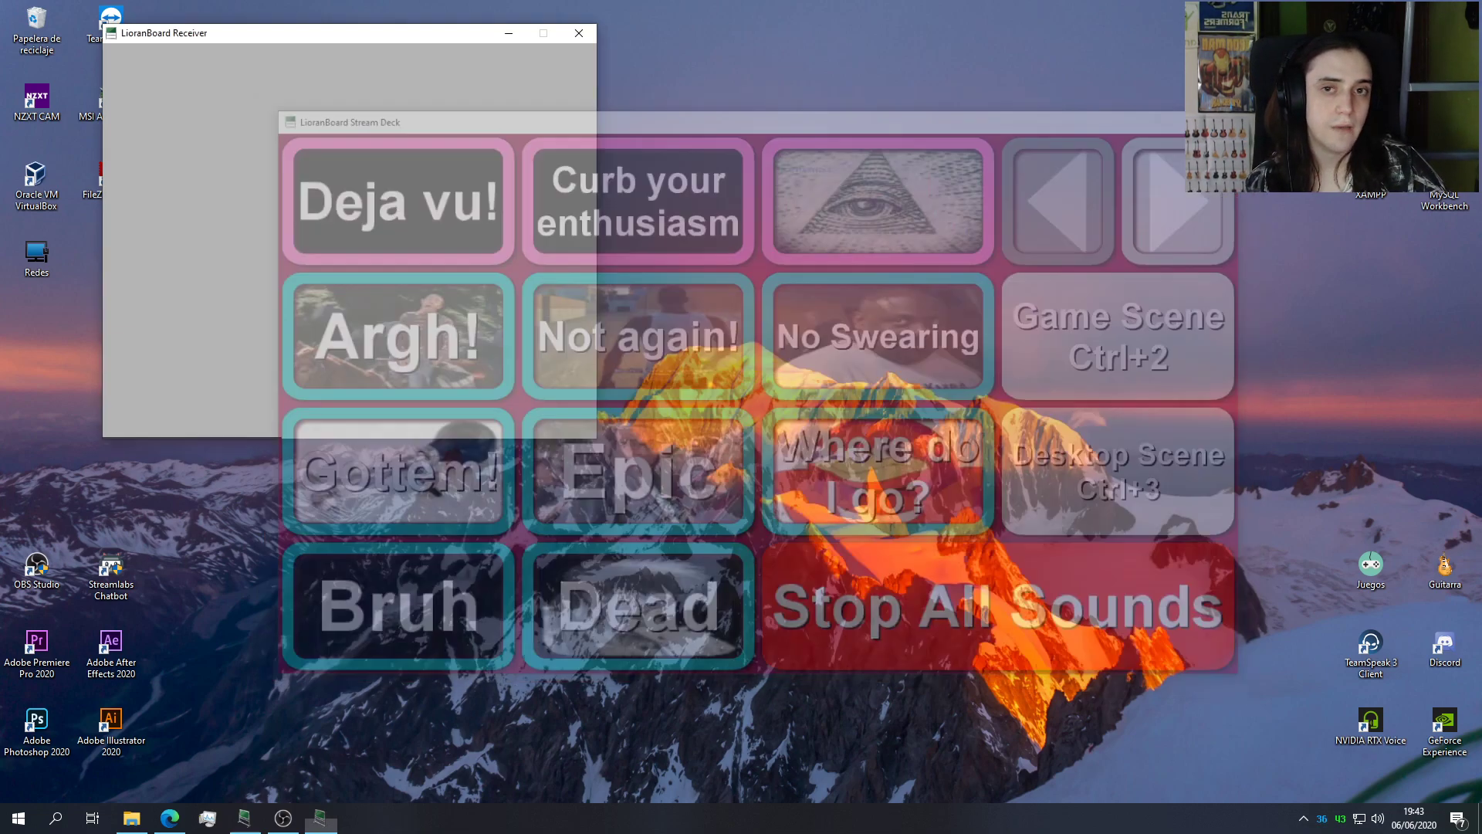
{"action": "left_click_drag", "start_coordinate": [288, 35], "coordinate": [585, 137]}
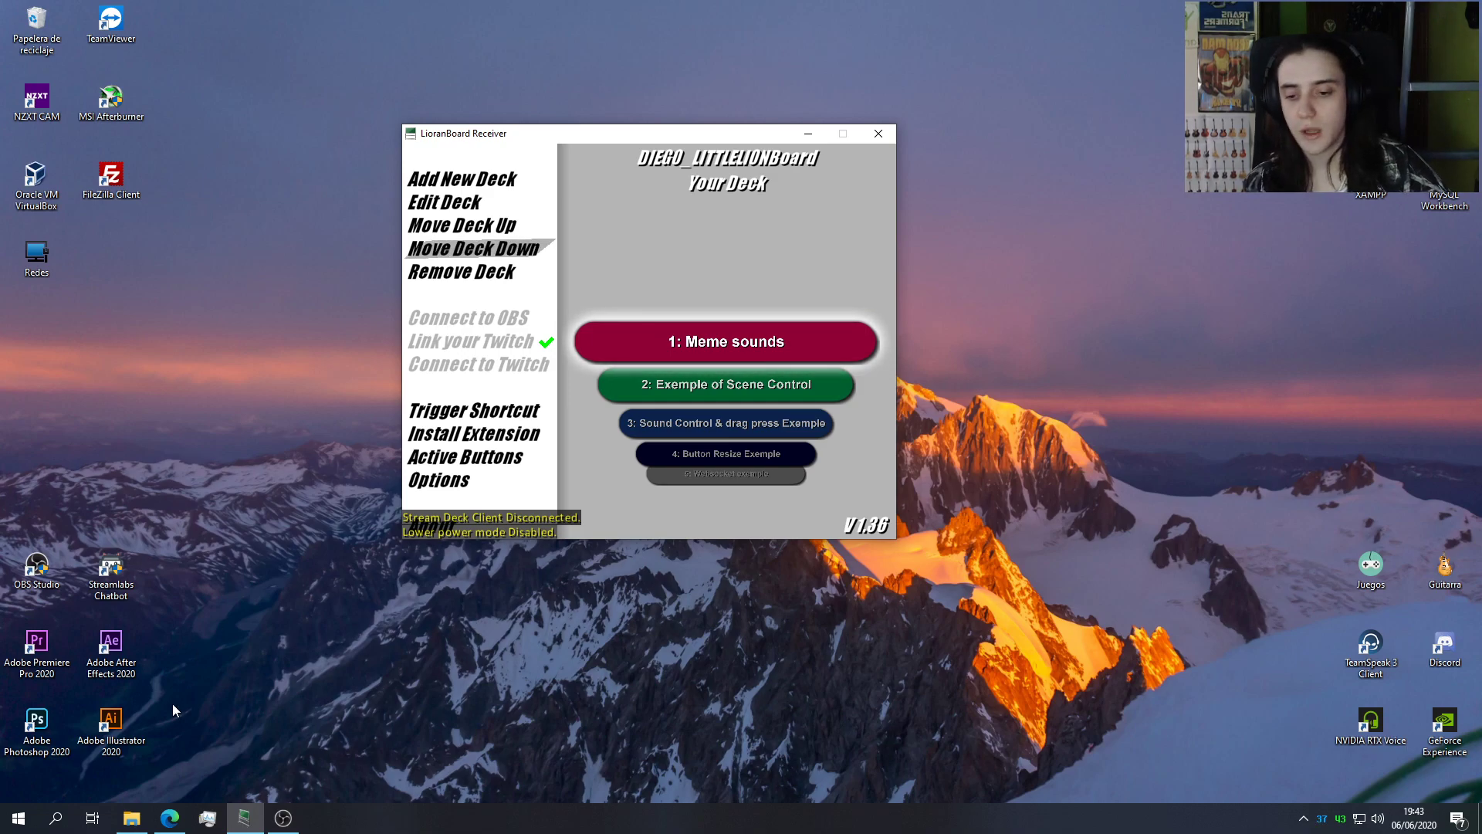
Step: Close the open reward on the Twitch page in Edge, minimize the browser and reposition the Receiver window
{"action": "left_click", "coordinate": [170, 818]}
{"action": "left_click", "coordinate": [1456, 537]}
{"action": "left_click", "coordinate": [1393, 12]}
{"action": "left_click_drag", "start_coordinate": [638, 138], "coordinate": [691, 133]}
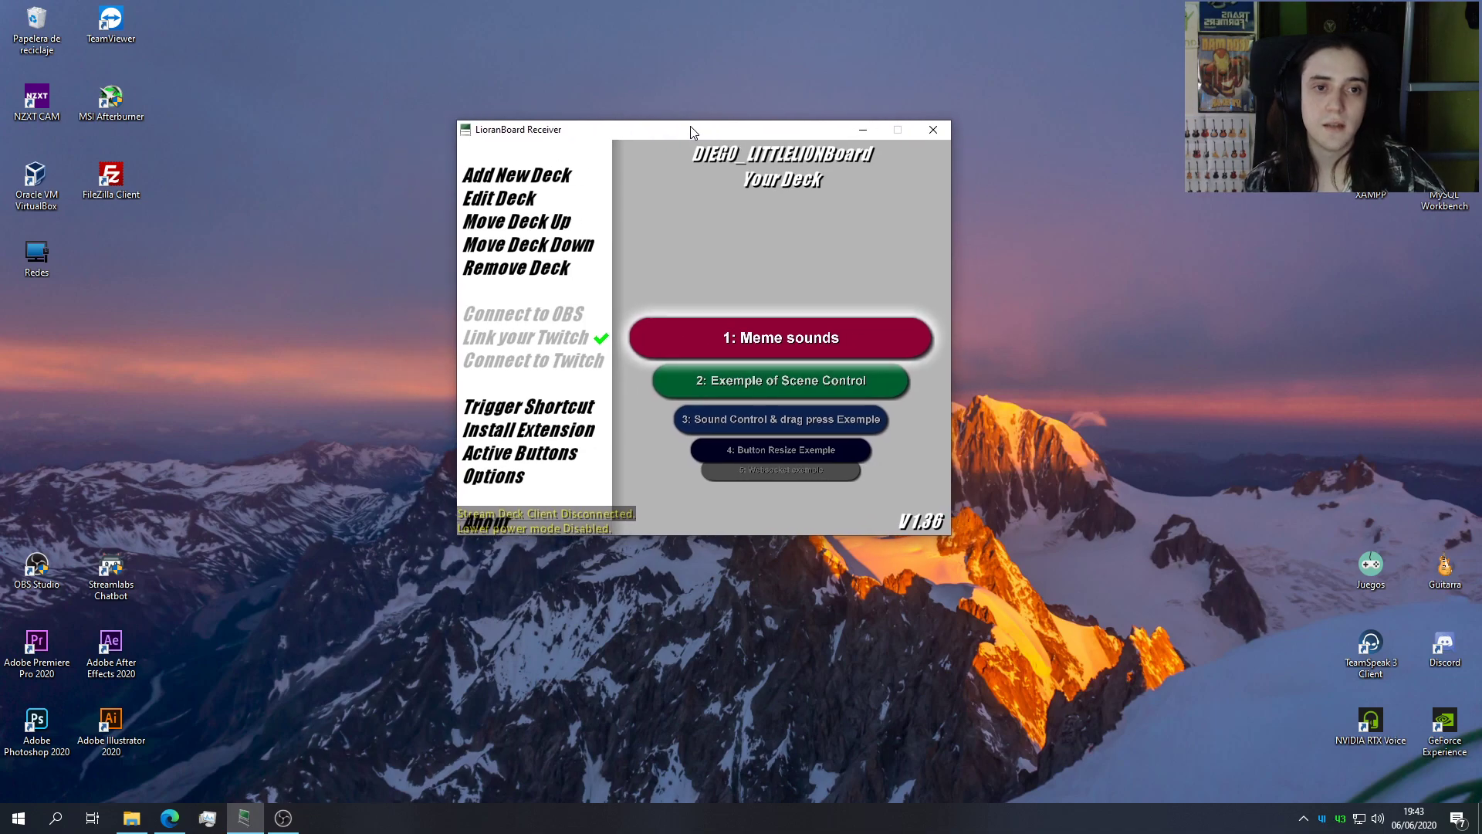
Step: View the channel points rewards on the Twitch page once more, close them and return to the Receiver
{"action": "left_click", "coordinate": [169, 828]}
{"action": "left_click", "coordinate": [1245, 784]}
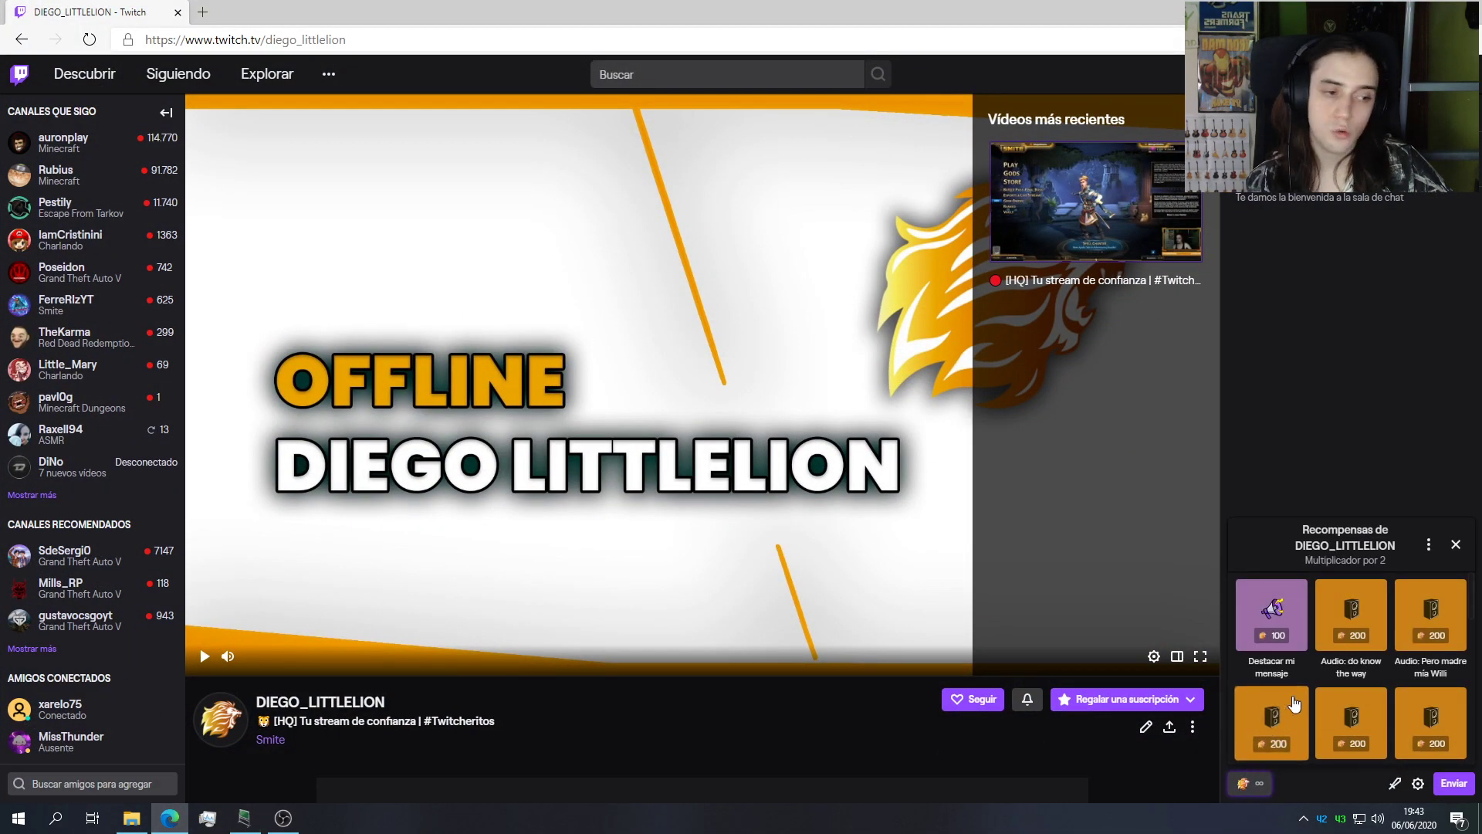
{"action": "left_click", "coordinate": [1453, 542]}
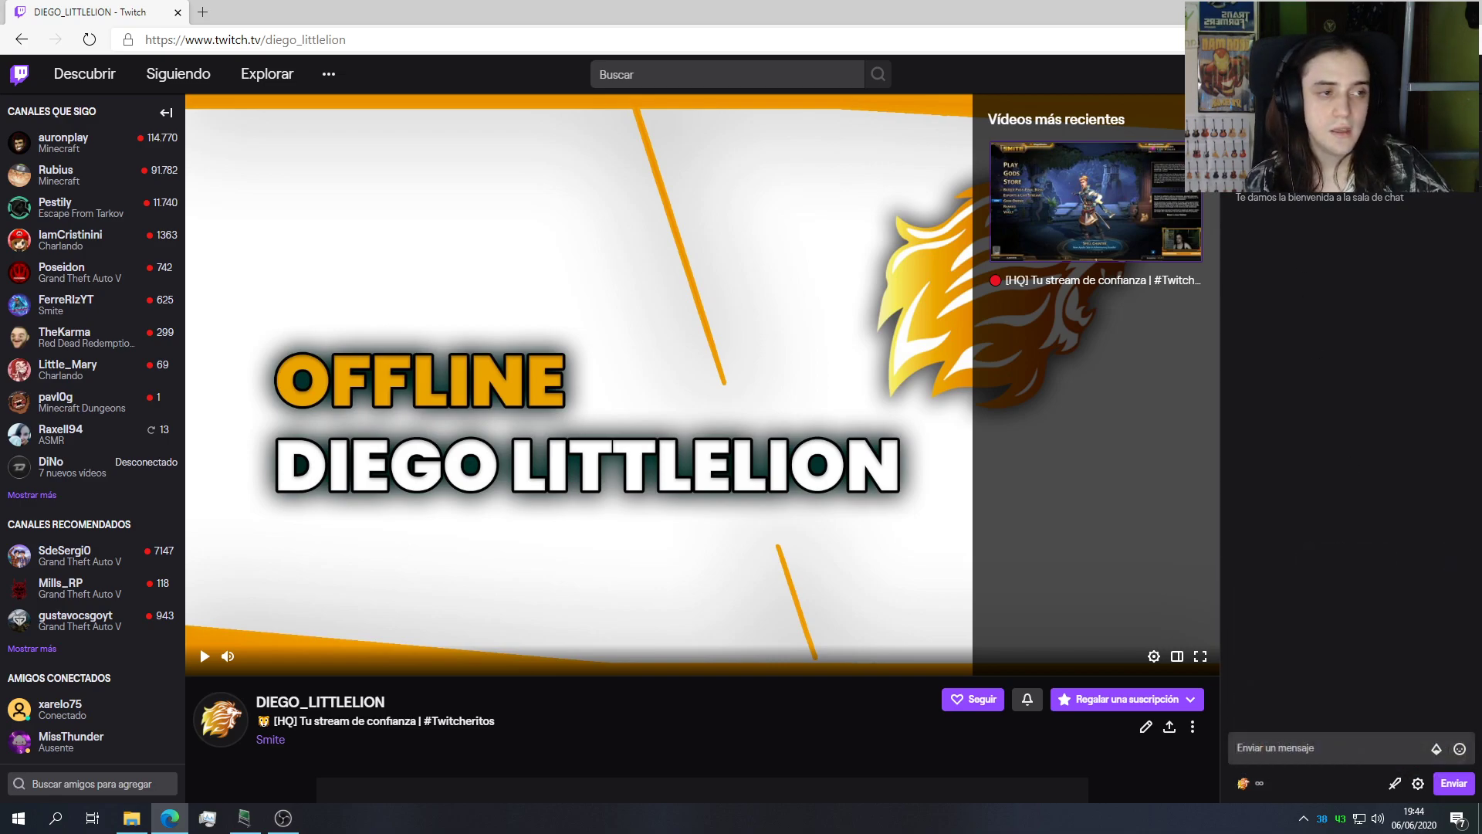
{"action": "left_click", "coordinate": [1393, 12]}
{"action": "left_click_drag", "start_coordinate": [701, 129], "coordinate": [658, 138]}
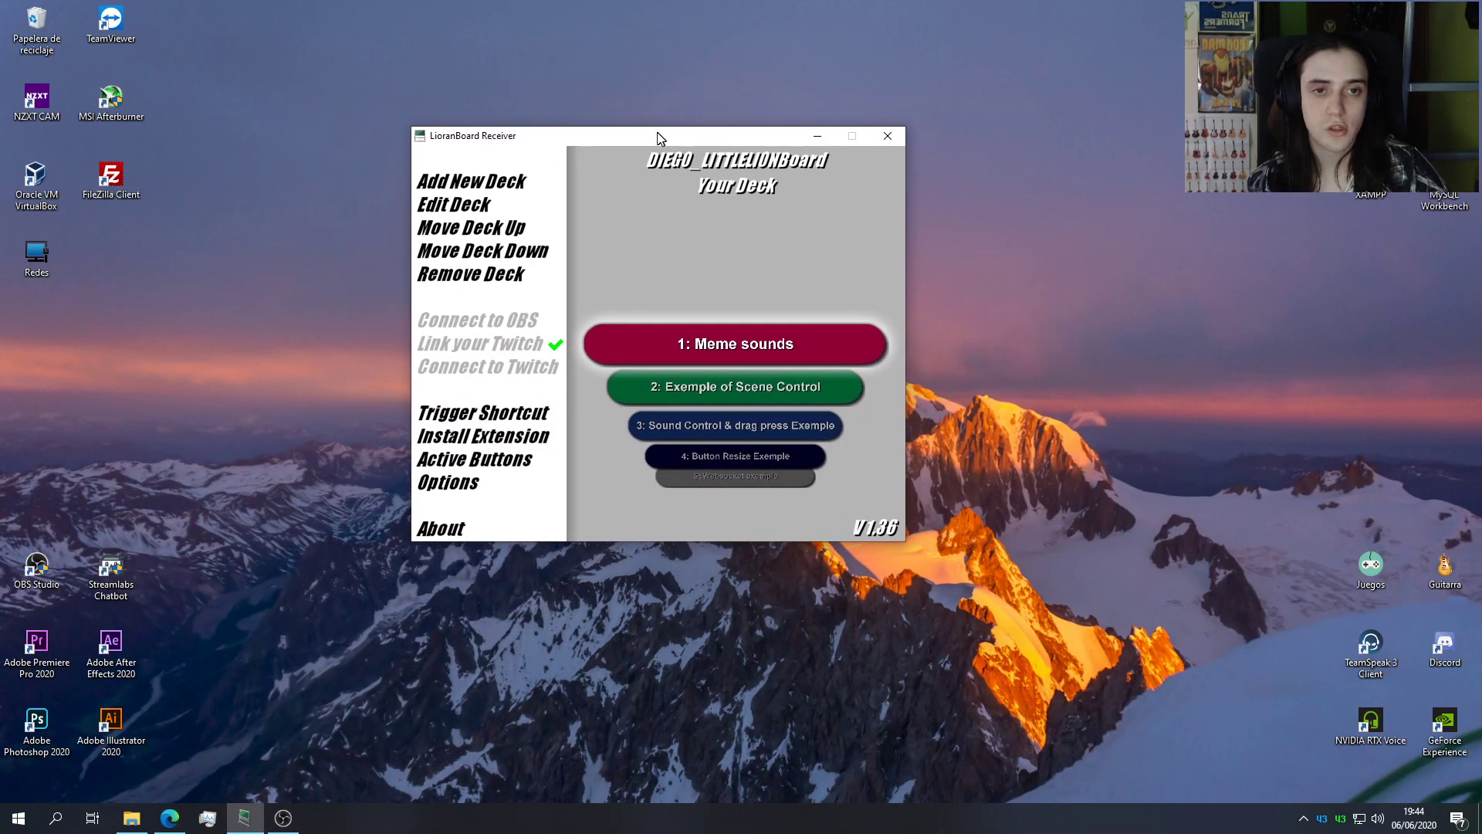
Step: Launch LioranBoard Stream Deck.exe, view its IP address setting without changing it, and close the program
{"action": "left_click", "coordinate": [131, 817]}
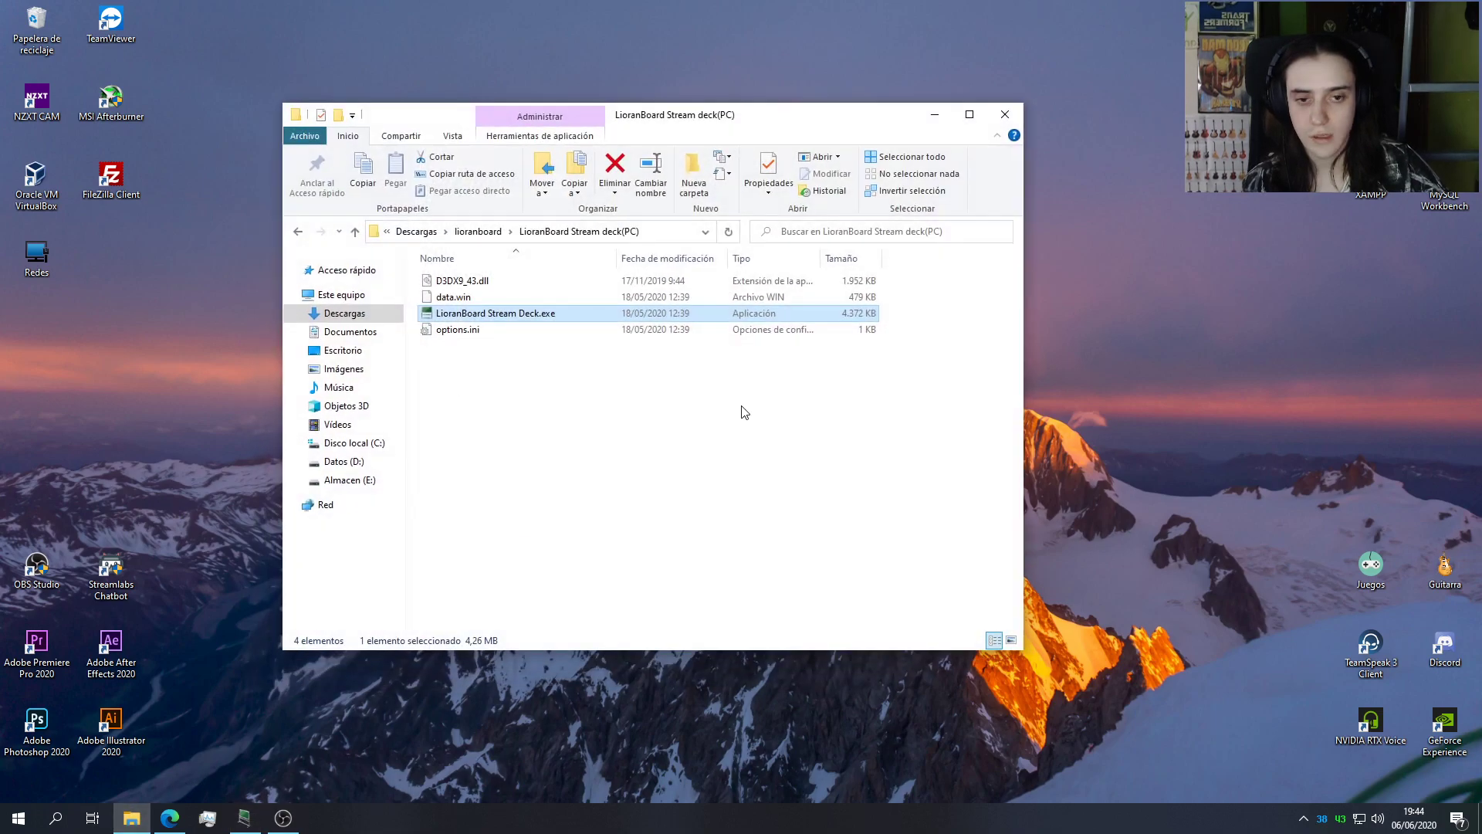
{"action": "double_click", "coordinate": [515, 317]}
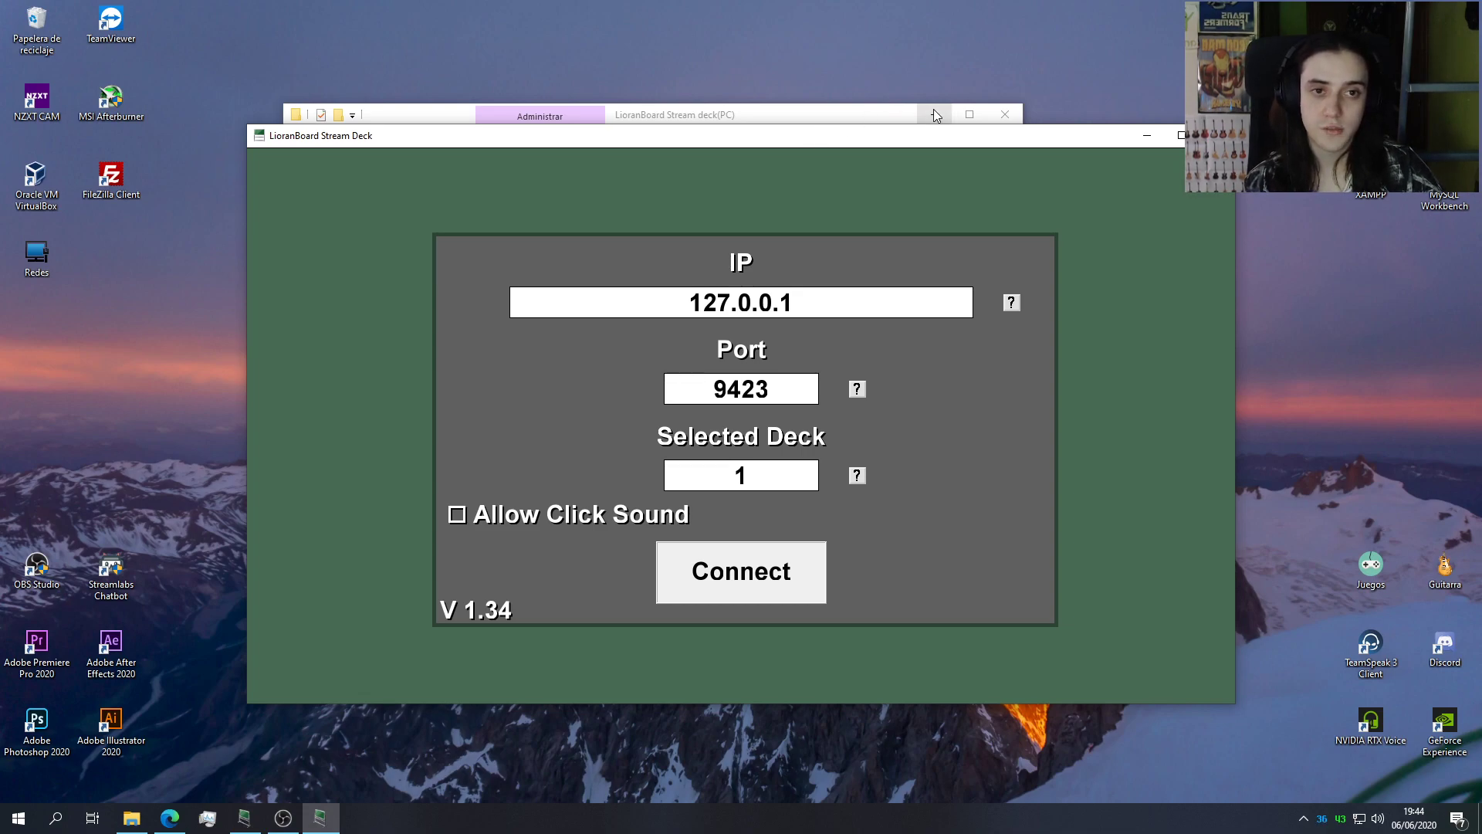
{"action": "left_click_drag", "start_coordinate": [902, 144], "coordinate": [870, 131]}
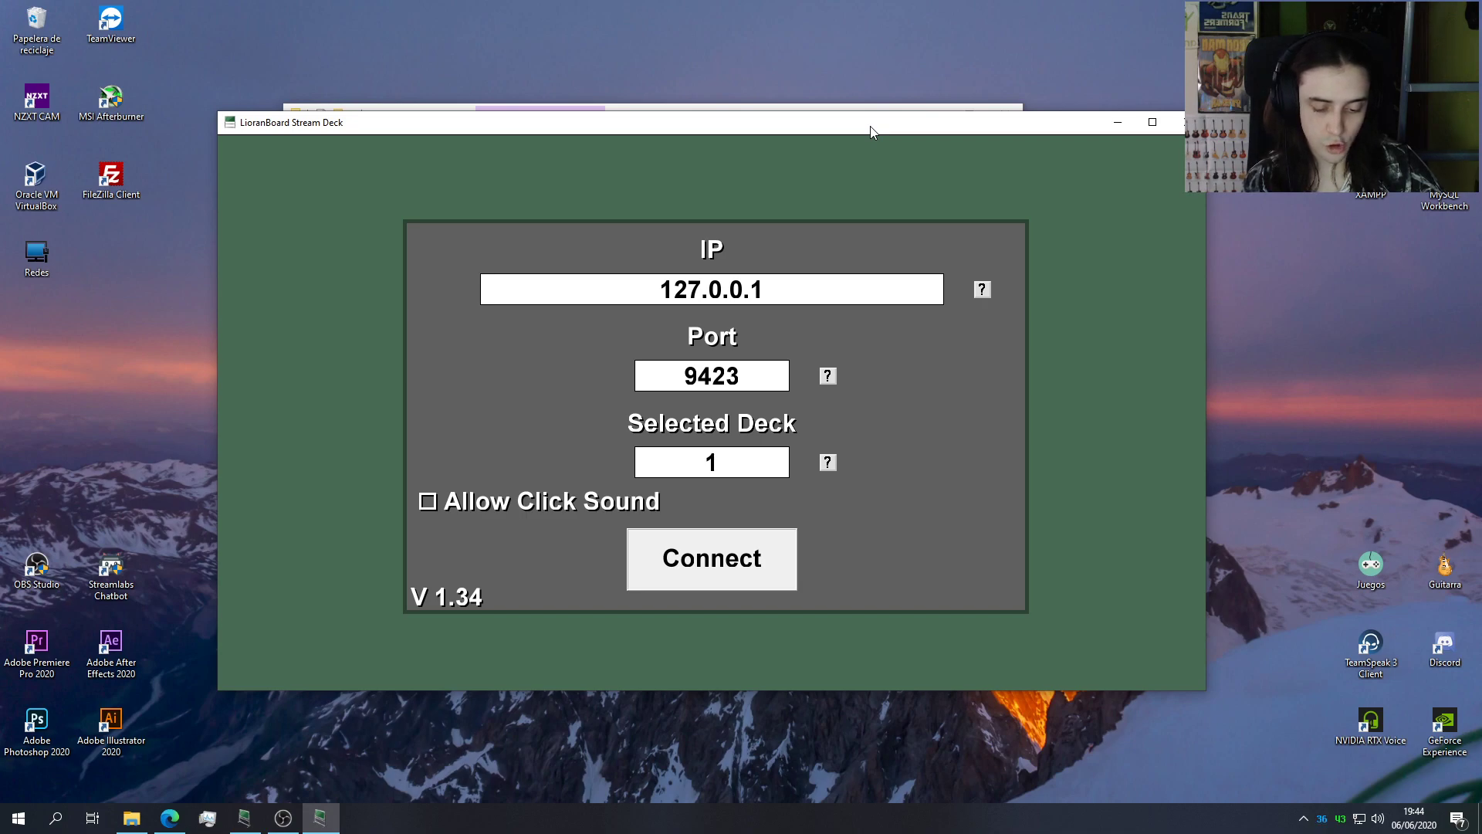
{"action": "left_click", "coordinate": [759, 275]}
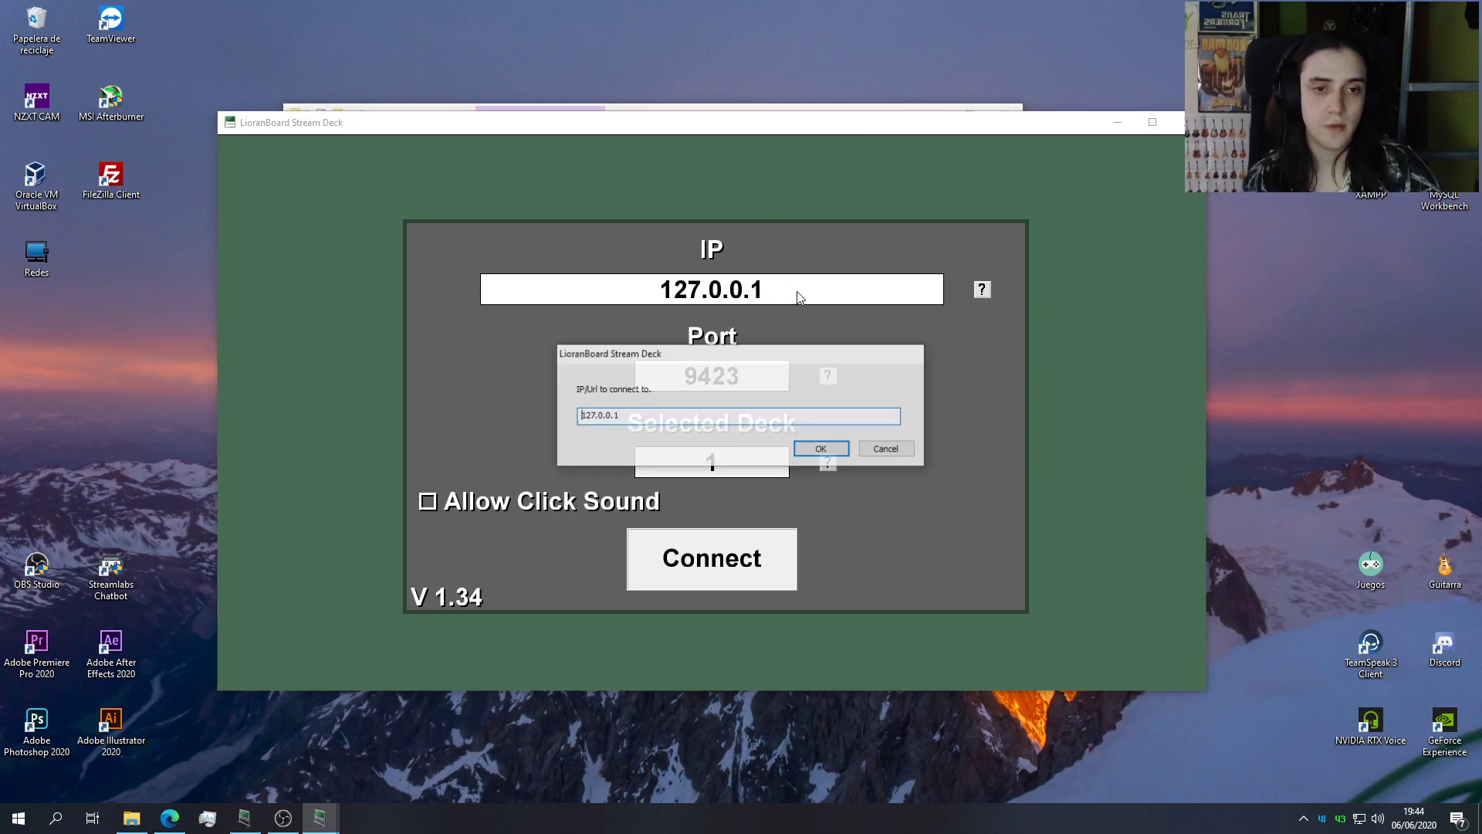
{"action": "left_click", "coordinate": [865, 454]}
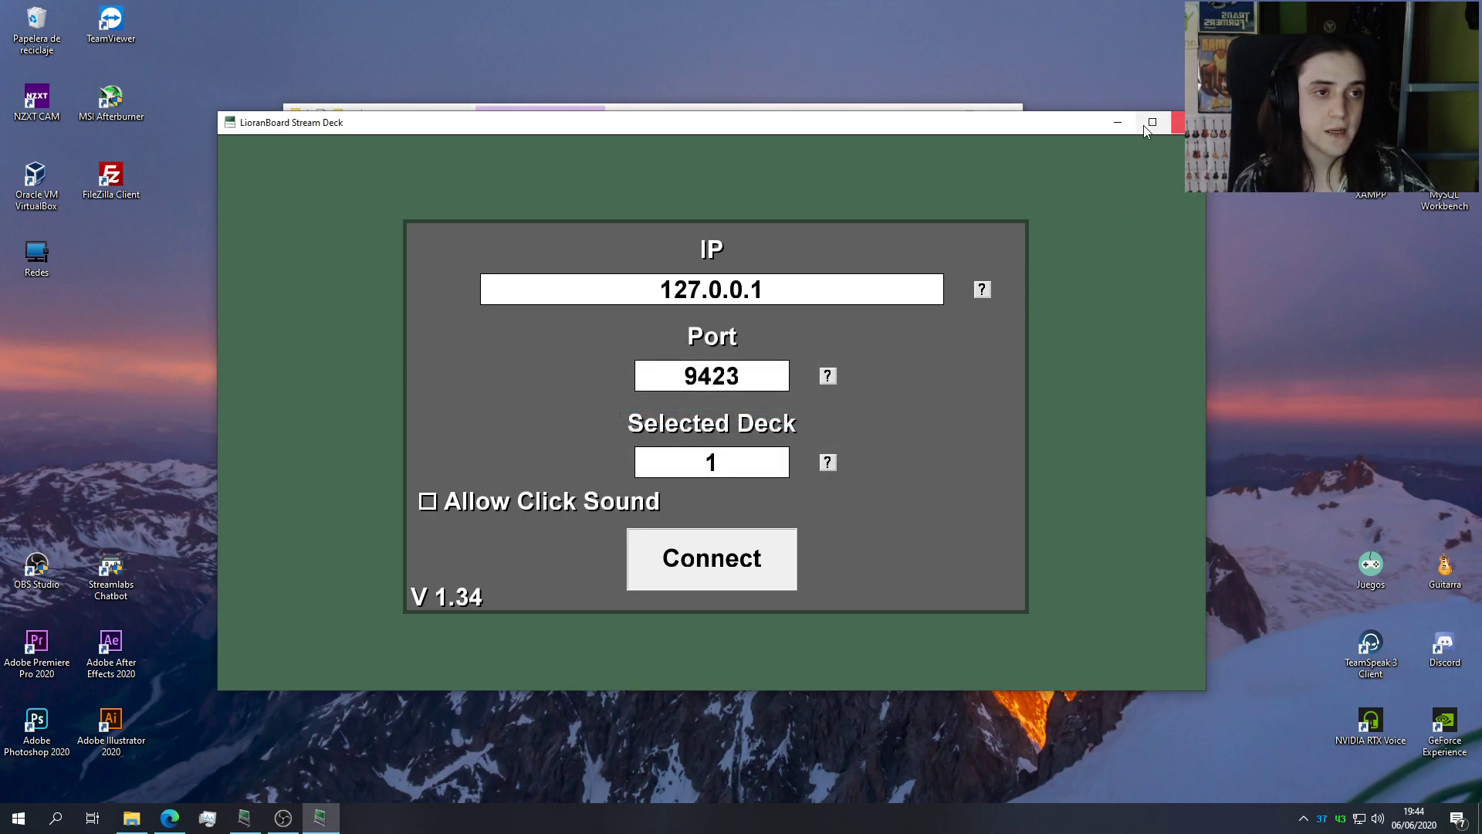
{"action": "left_click", "coordinate": [1179, 122]}
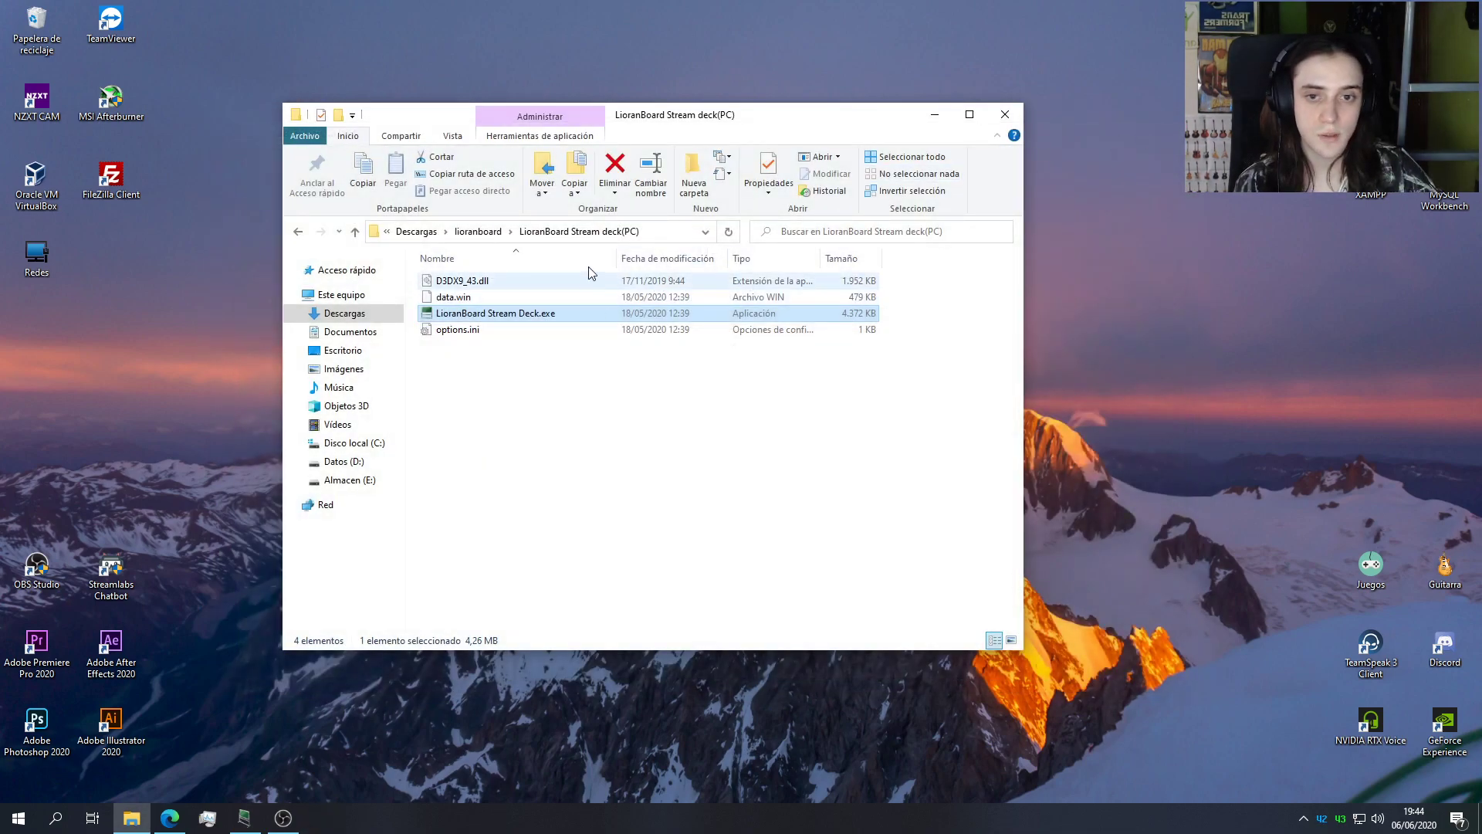
Step: Run whats my local ip.bat from the lioranboard folder and select the first Ethernet adapter's IPv4 address
{"action": "left_click", "coordinate": [478, 232]}
{"action": "left_click", "coordinate": [489, 414]}
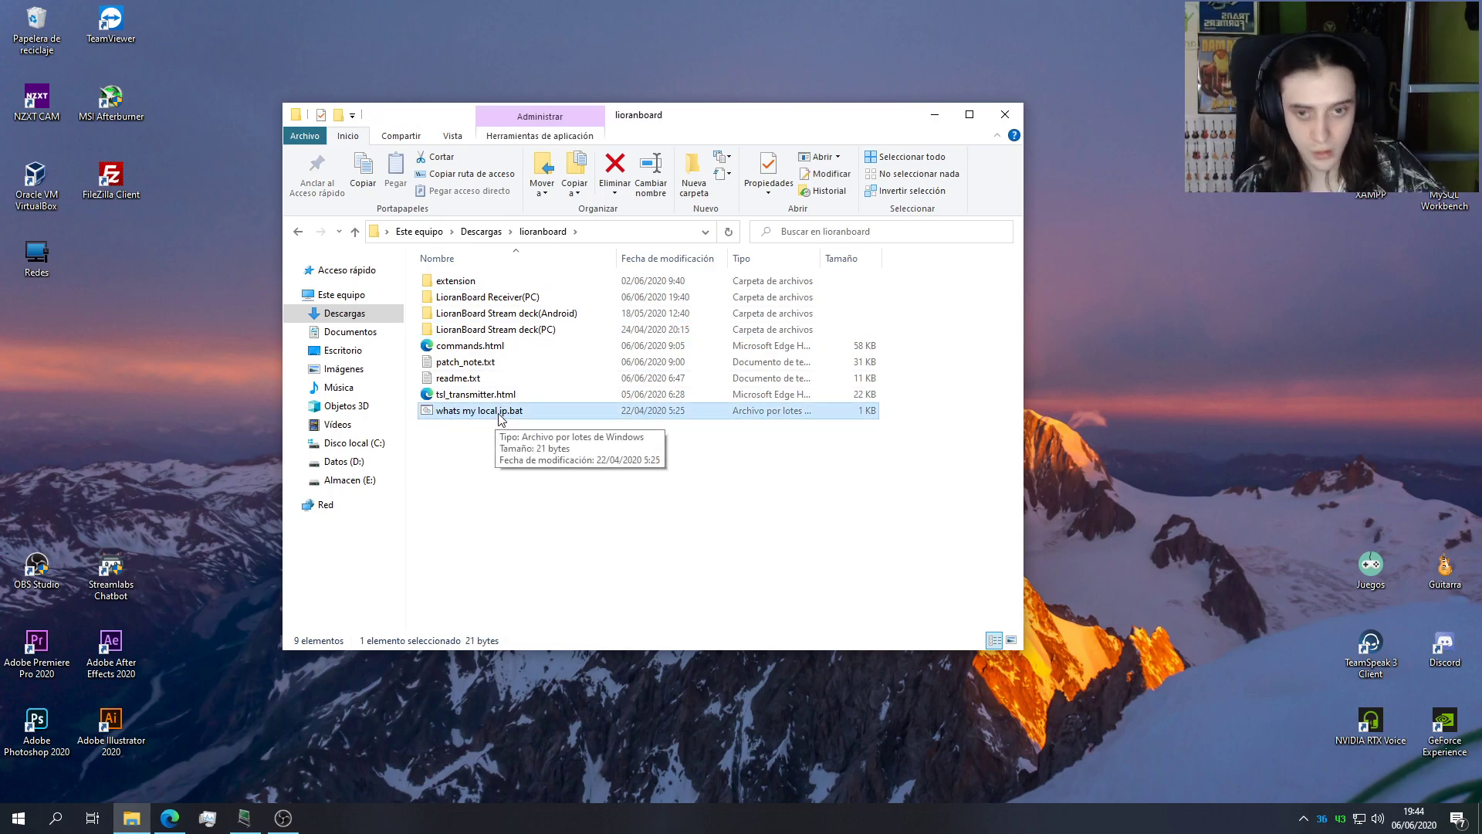
{"action": "double_click", "coordinate": [501, 411]}
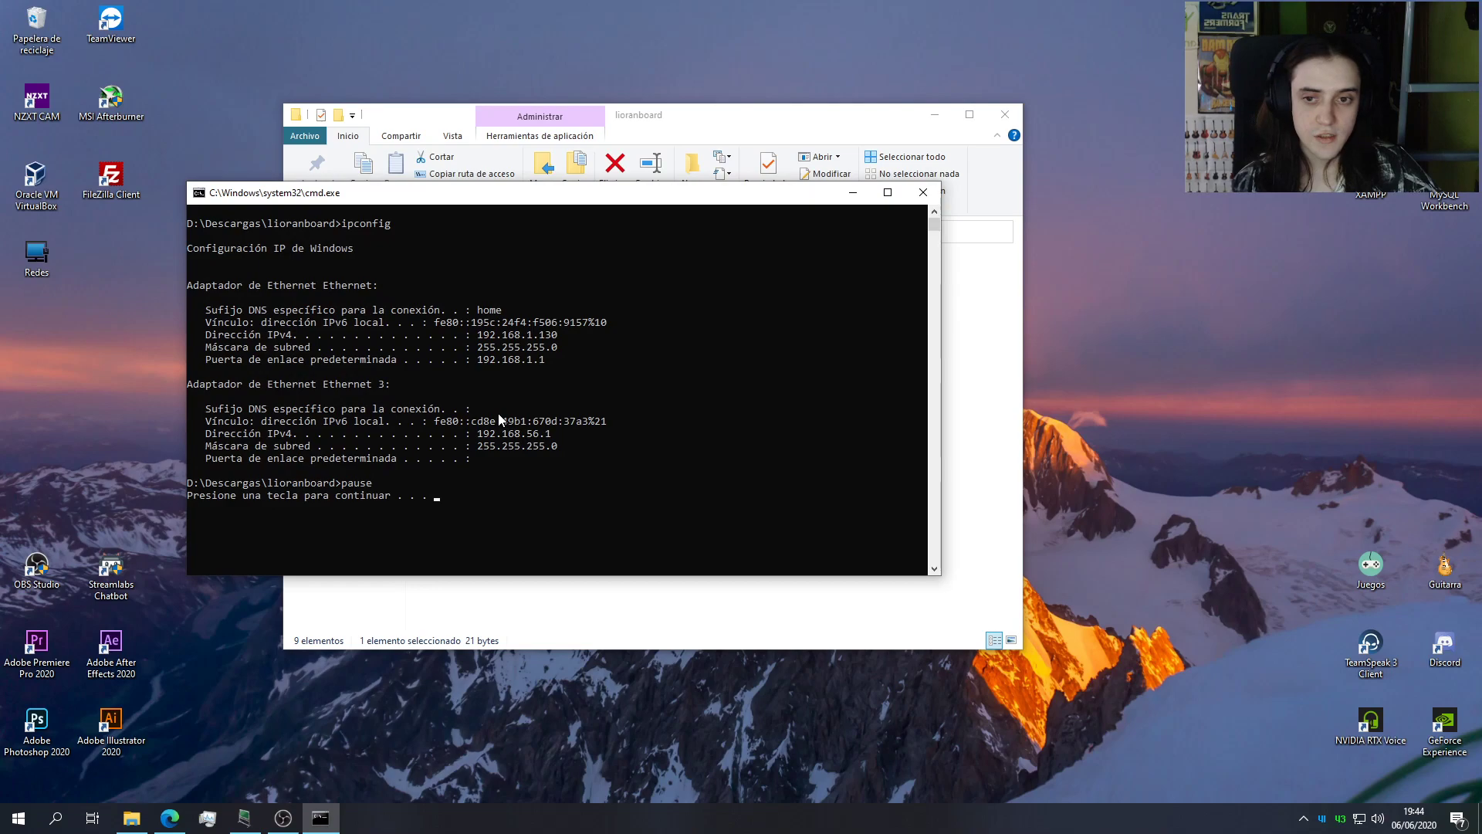
{"action": "left_click_drag", "start_coordinate": [477, 340], "coordinate": [556, 339]}
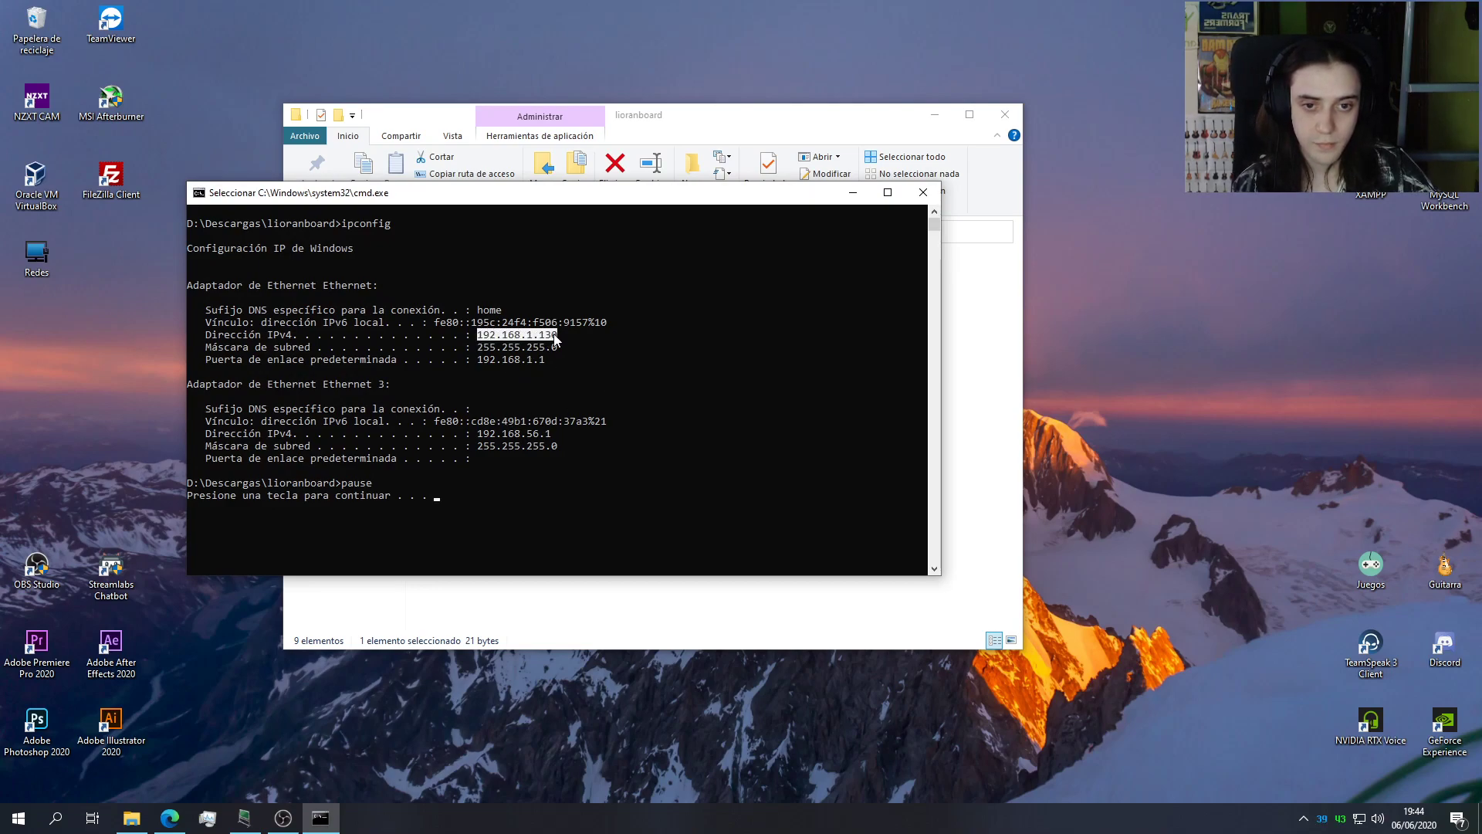